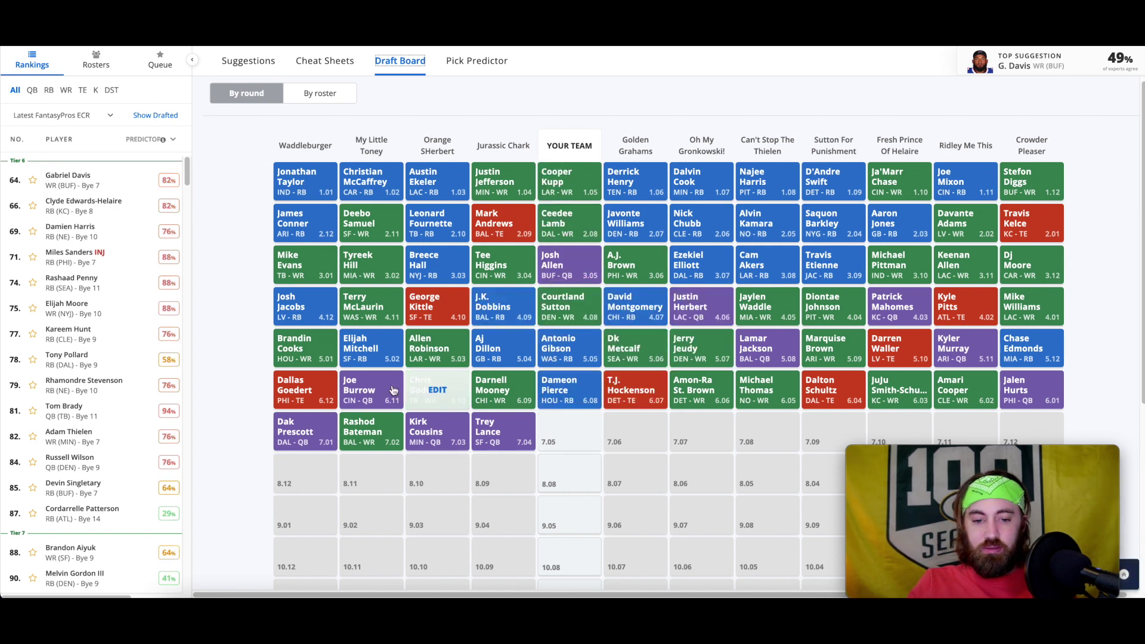
Draft wide receiver Gabriel Davis (BUF) from the cheat sheets as your team's seventh-round pick
{"action": "left_click", "coordinate": [324, 62]}
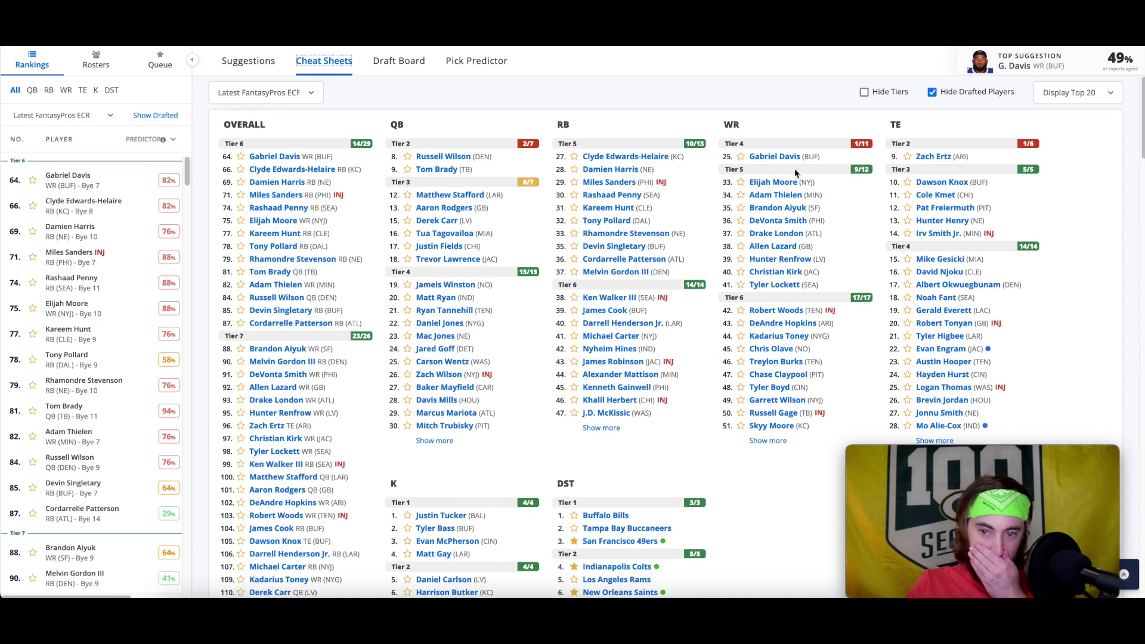
{"action": "left_click", "coordinate": [770, 158]}
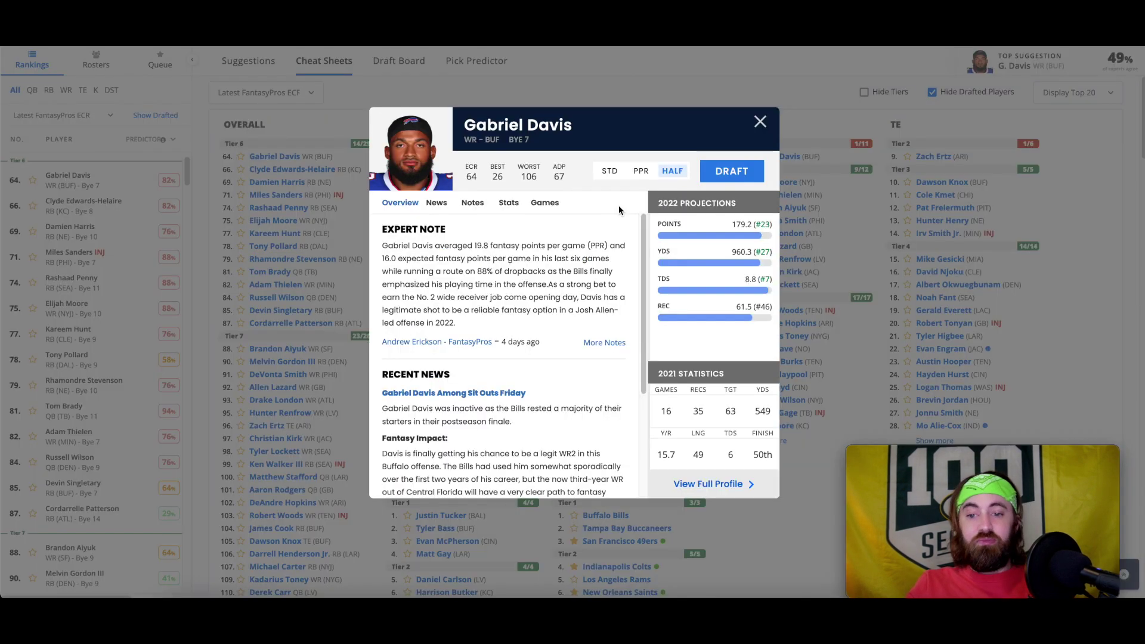
{"action": "left_click", "coordinate": [728, 171]}
Check the draft board, and draft running back Tony Pollard (DAL) in round eight
{"action": "left_click", "coordinate": [394, 60]}
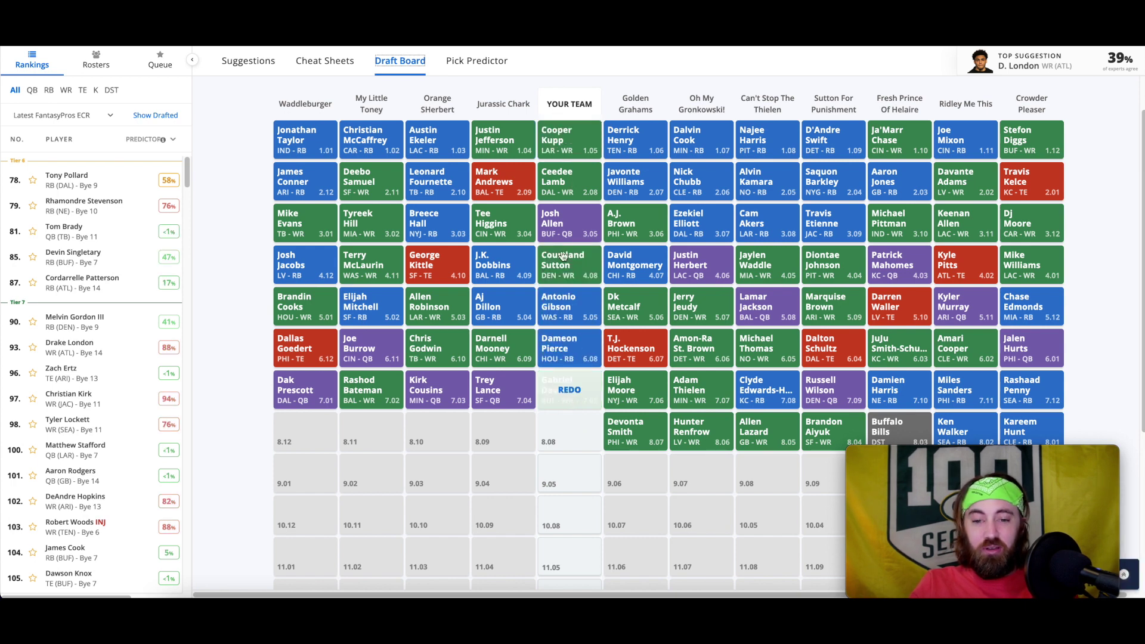
{"action": "left_click", "coordinate": [324, 61]}
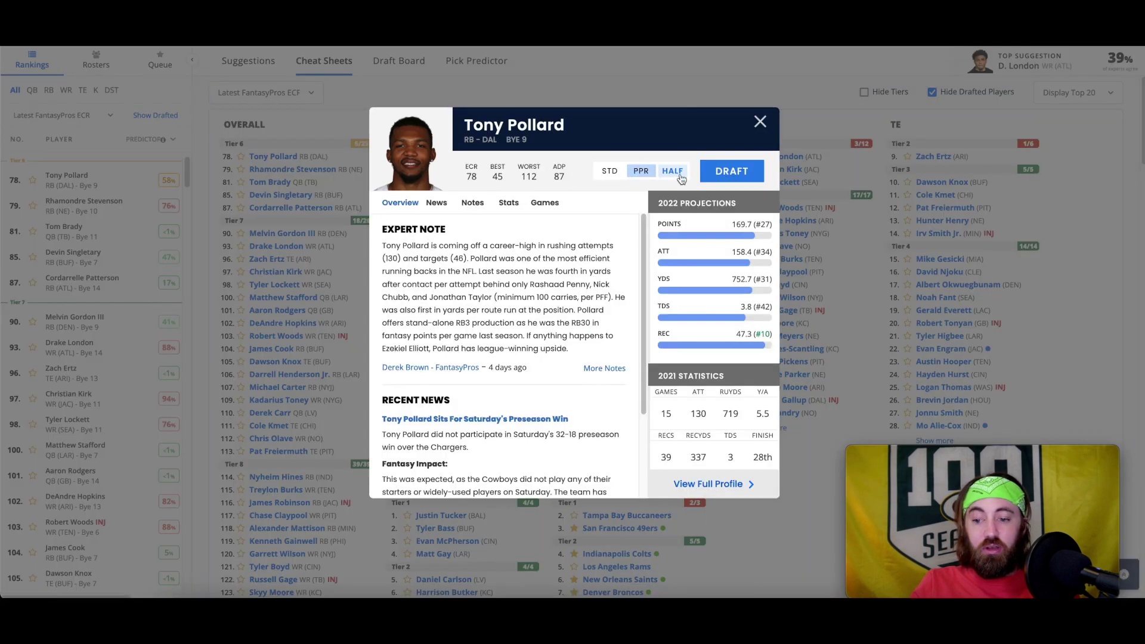
{"action": "left_click", "coordinate": [681, 173]}
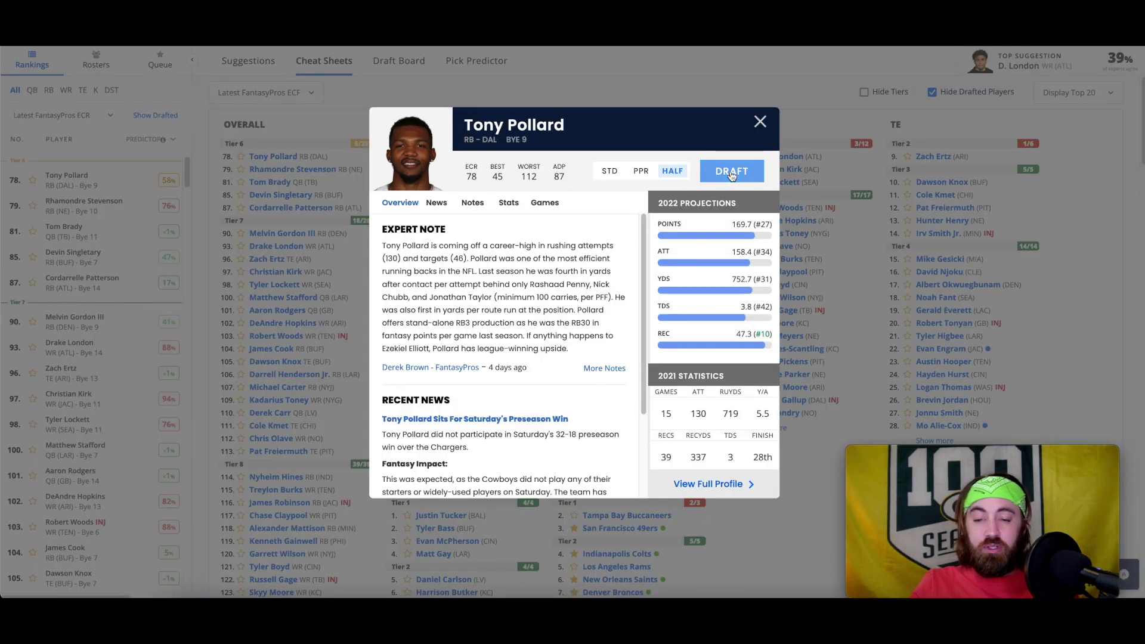
{"action": "left_click", "coordinate": [731, 172]}
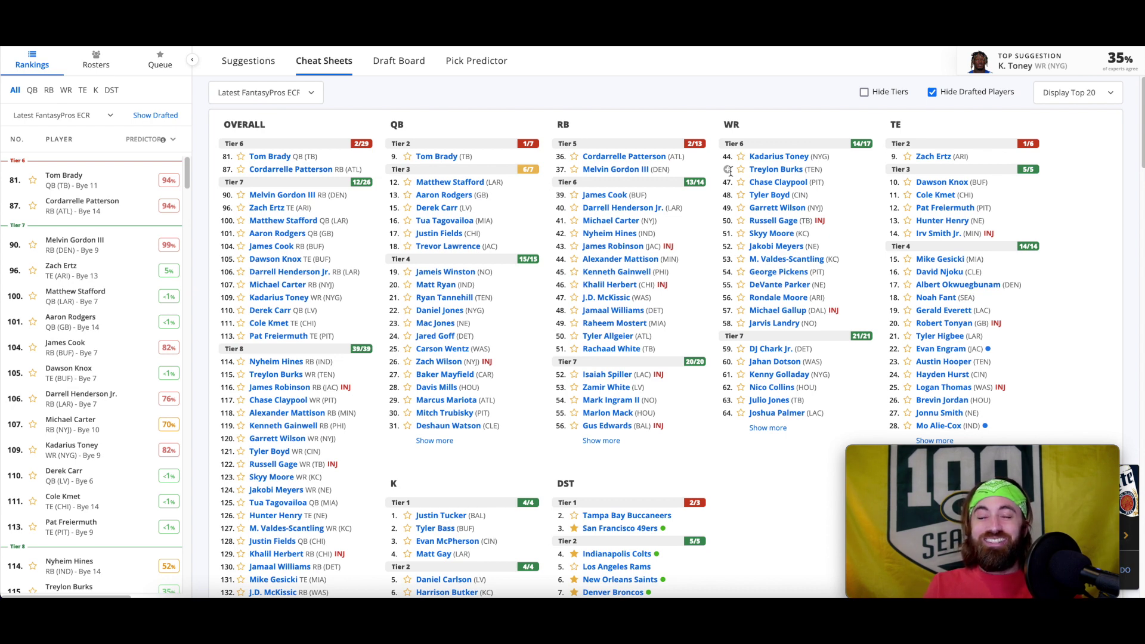
Review the board after round eight and draft running back Cordarrelle Patterson (ATL) in round nine
{"action": "left_click", "coordinate": [391, 64]}
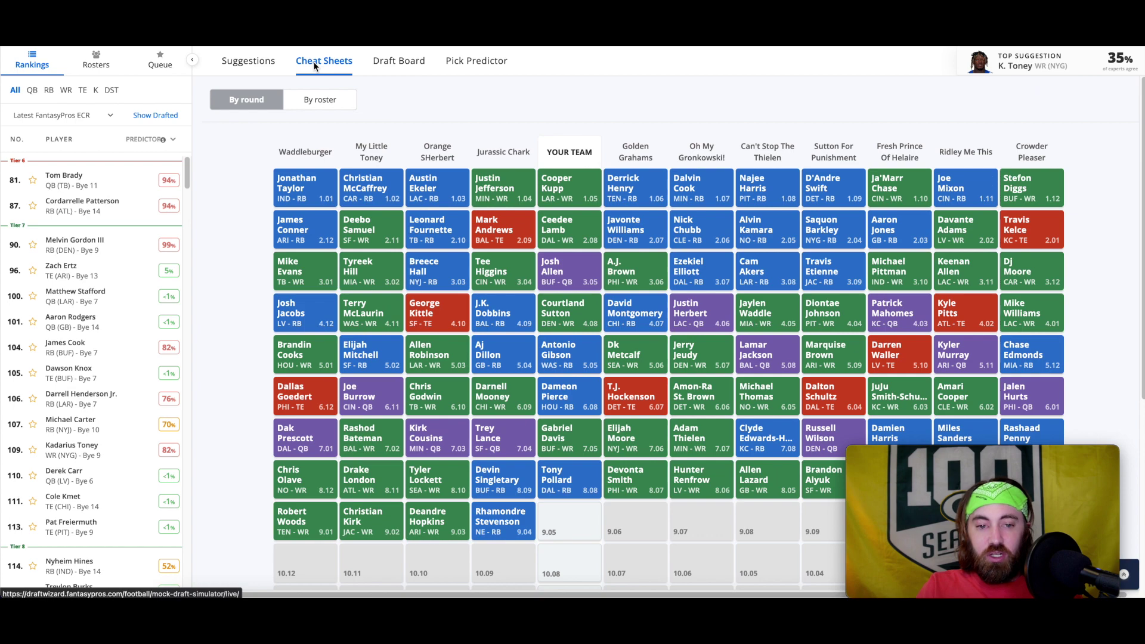
{"action": "left_click", "coordinate": [314, 66]}
{"action": "left_click", "coordinate": [637, 169]}
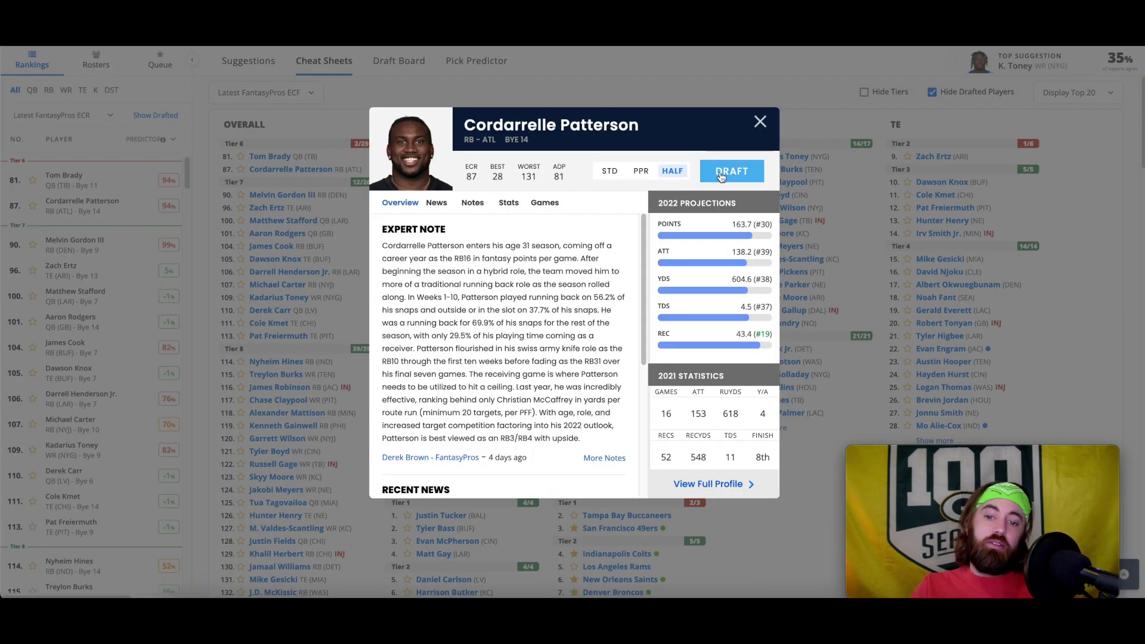
{"action": "left_click", "coordinate": [725, 173]}
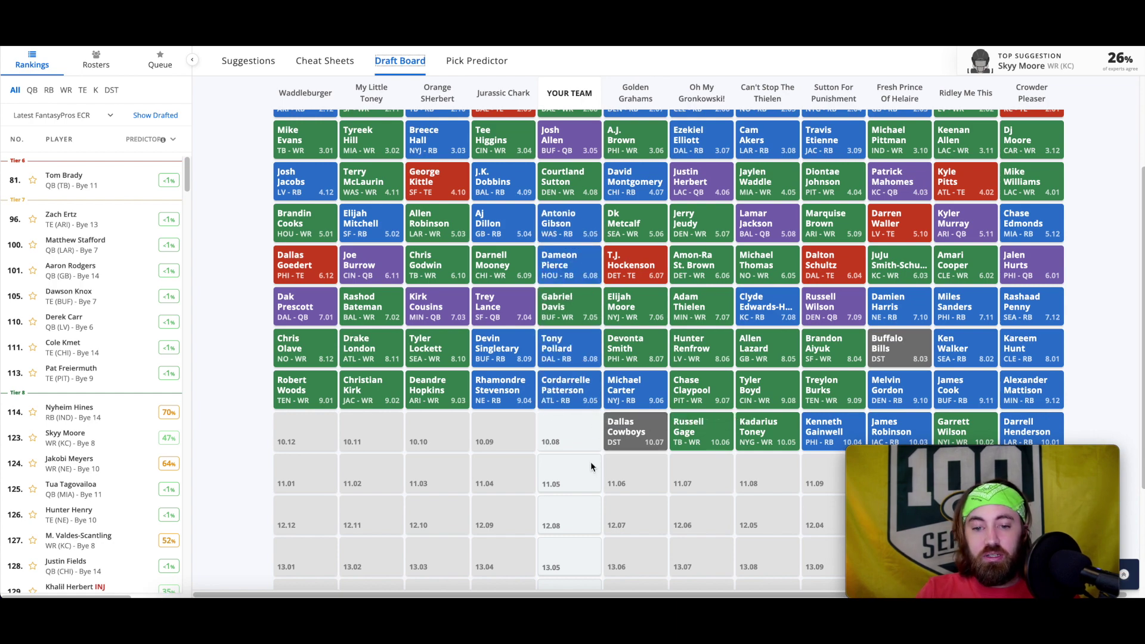
Look over the drafted roster on the board and draft running back Jamaal Williams (DET) in round ten
{"action": "scroll", "coordinate": [590, 461], "scroll_direction": "up", "scroll_amount": 3}
{"action": "scroll", "coordinate": [576, 446], "scroll_direction": "down", "scroll_amount": 3}
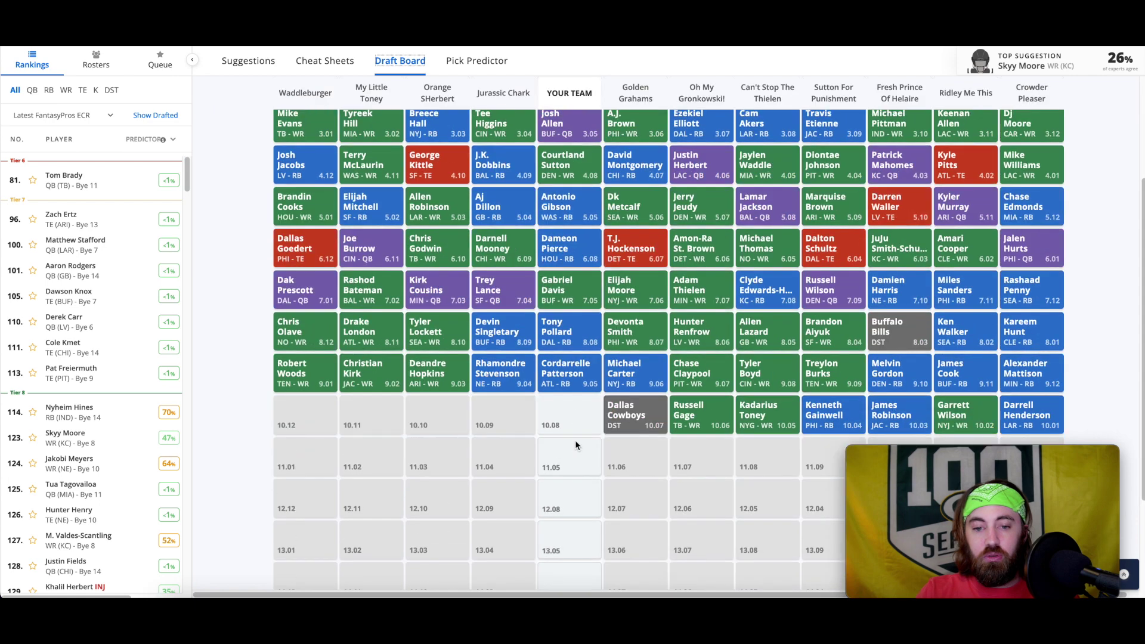
{"action": "left_click", "coordinate": [328, 71]}
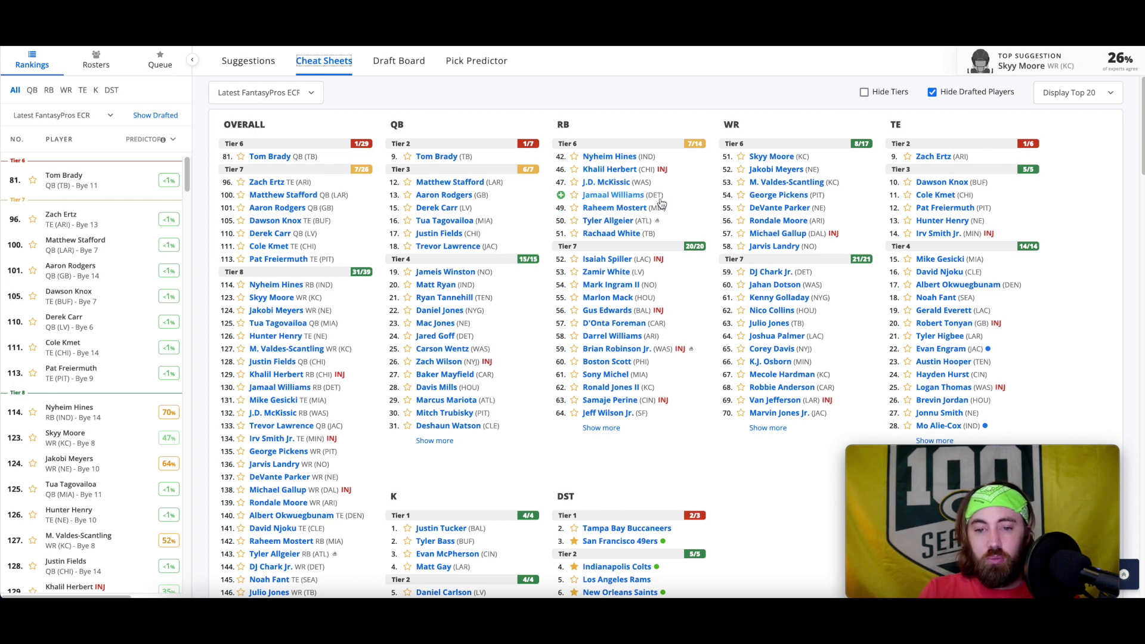
{"action": "left_click", "coordinate": [628, 199]}
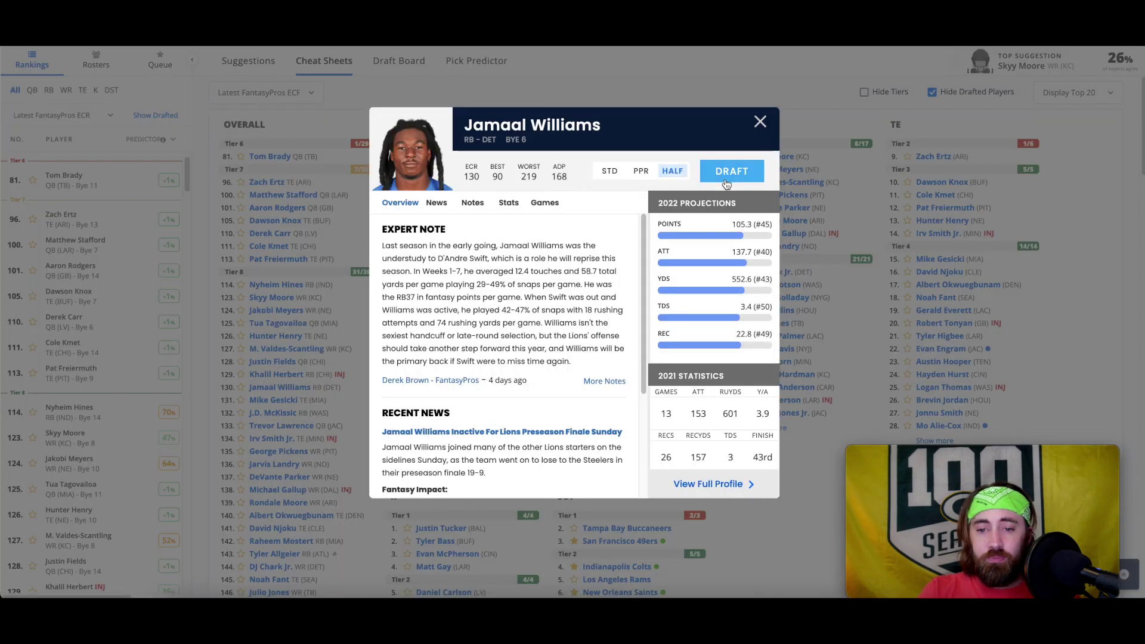
{"action": "left_click", "coordinate": [726, 183]}
Check the board after the tenth-round pick and draft wide receiver Michael Gallup (DAL) in round eleven
{"action": "left_click", "coordinate": [396, 61]}
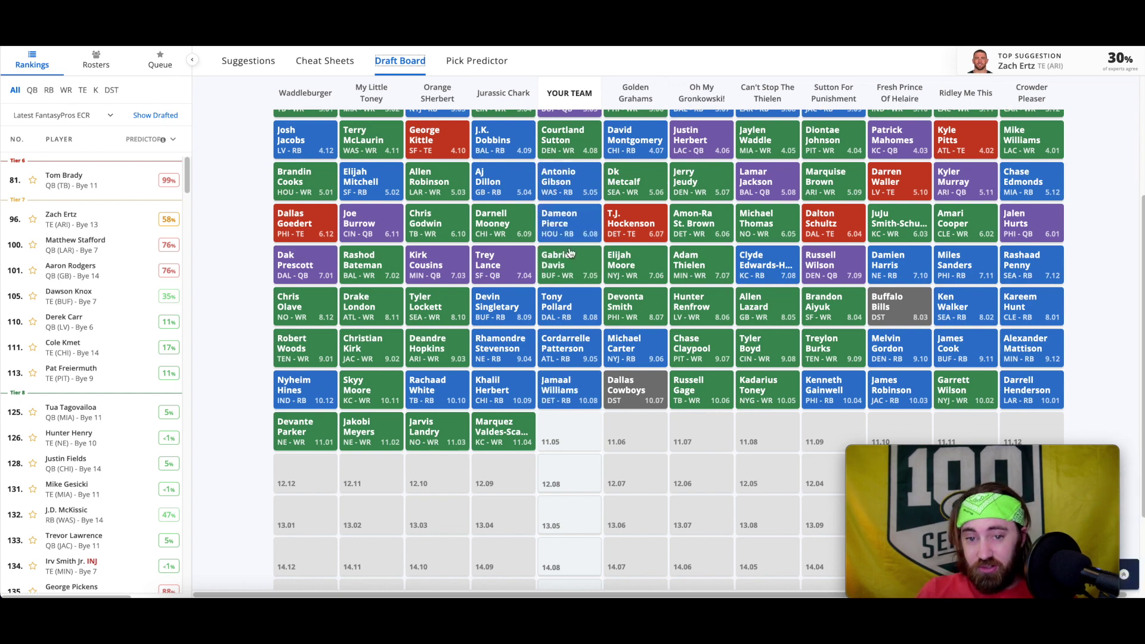
{"action": "left_click", "coordinate": [324, 60]}
{"action": "left_click", "coordinate": [768, 180]}
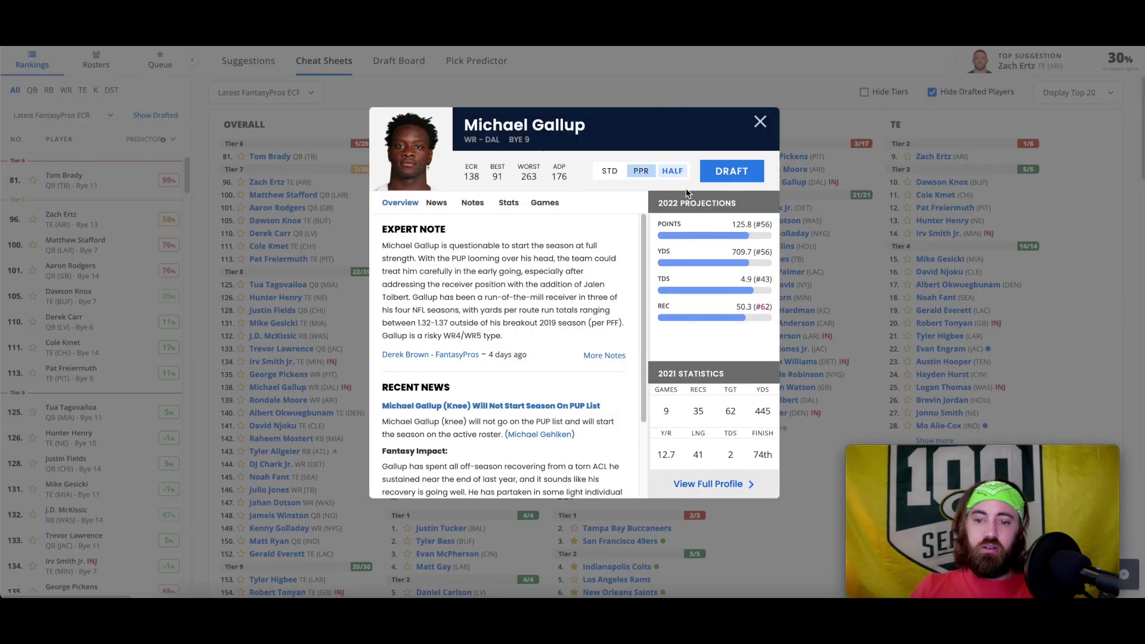
{"action": "left_click", "coordinate": [733, 179]}
{"action": "left_click", "coordinate": [729, 182]}
Check the draft board, compare the remaining wide receivers, and draft Donovan Peoples-Jones (CLE) in round twelve
{"action": "left_click", "coordinate": [384, 62]}
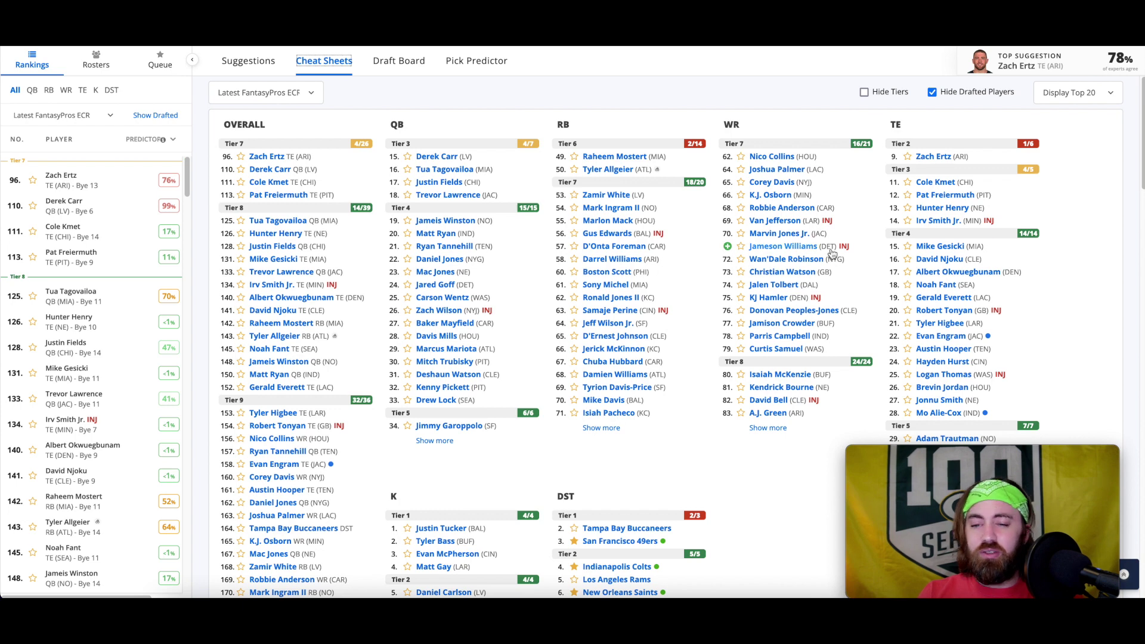
{"action": "mouse_move", "coordinate": [842, 256]}
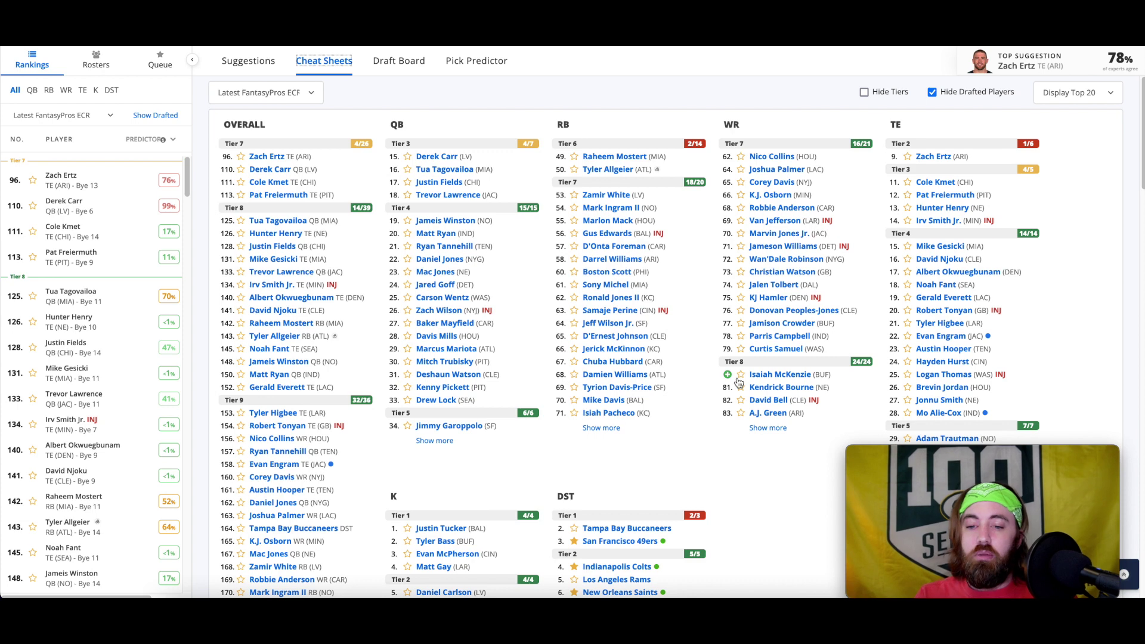
{"action": "left_click", "coordinate": [808, 310]}
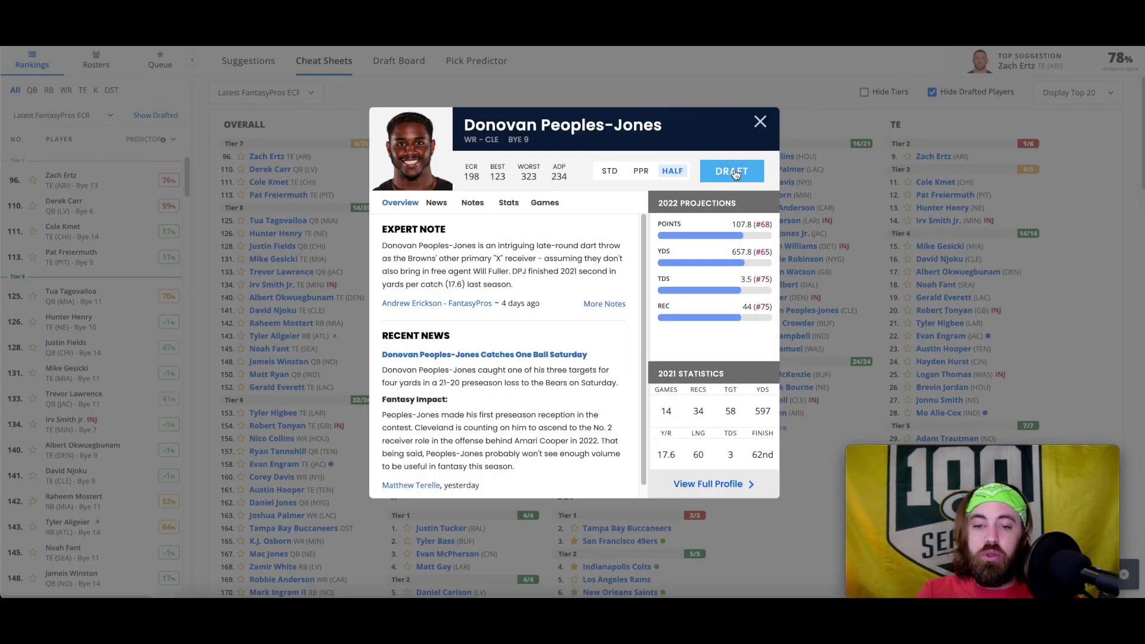
{"action": "left_click", "coordinate": [733, 172]}
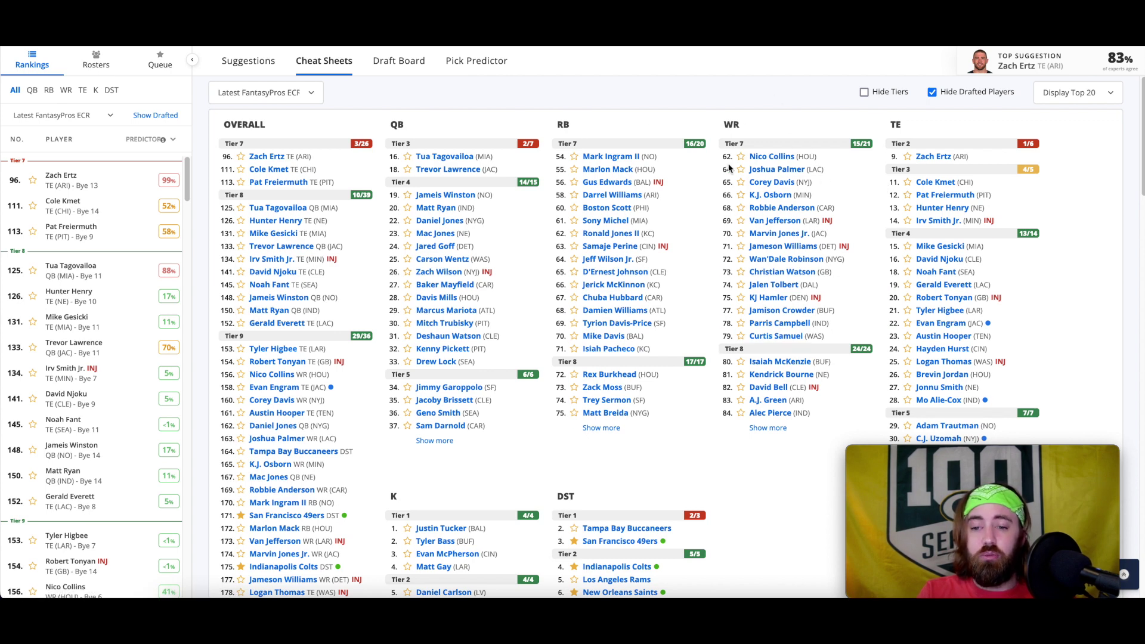
Draft tight end Cole Kmet (CHI) in round thirteen and quarterback Jameis Winston (NO) in round fourteen
{"action": "left_click", "coordinate": [393, 70]}
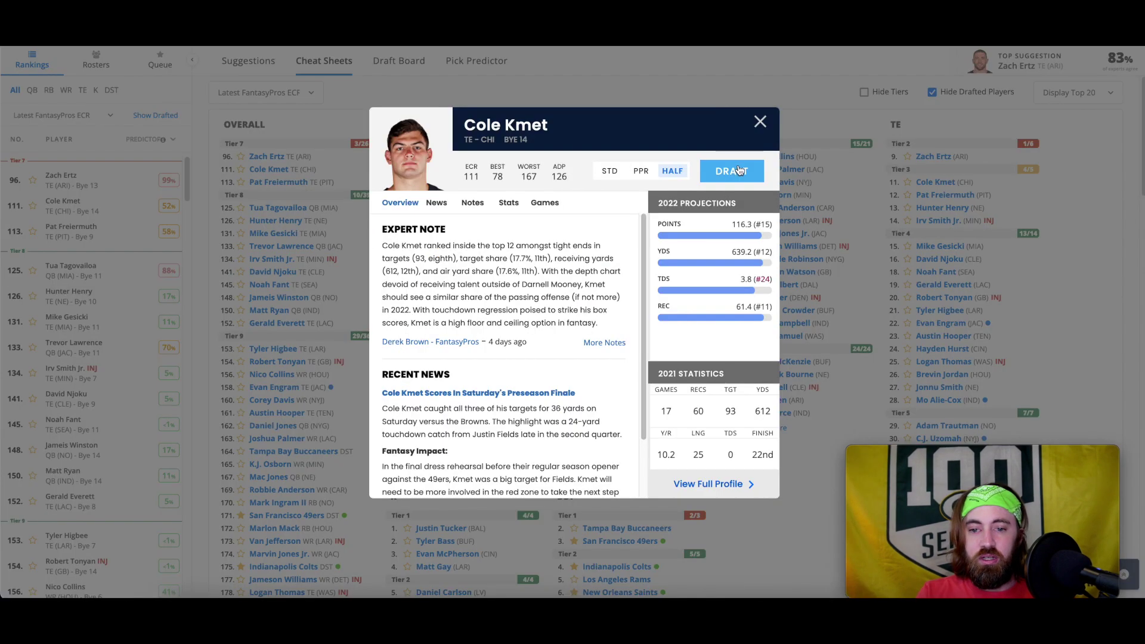
{"action": "left_click", "coordinate": [745, 170]}
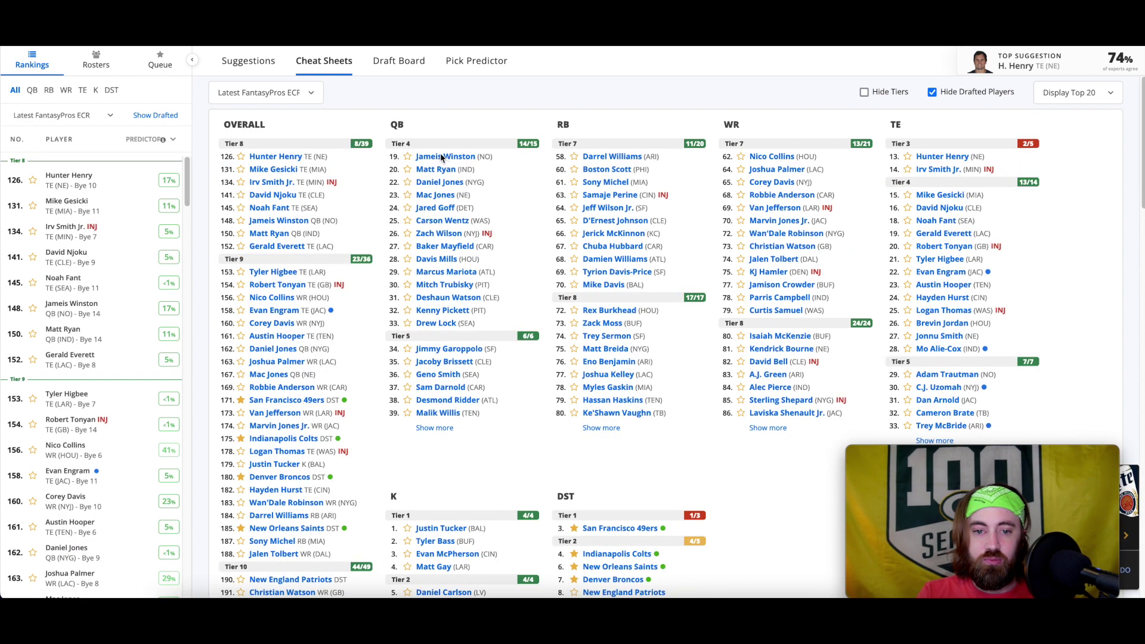
{"action": "left_click", "coordinate": [437, 160]}
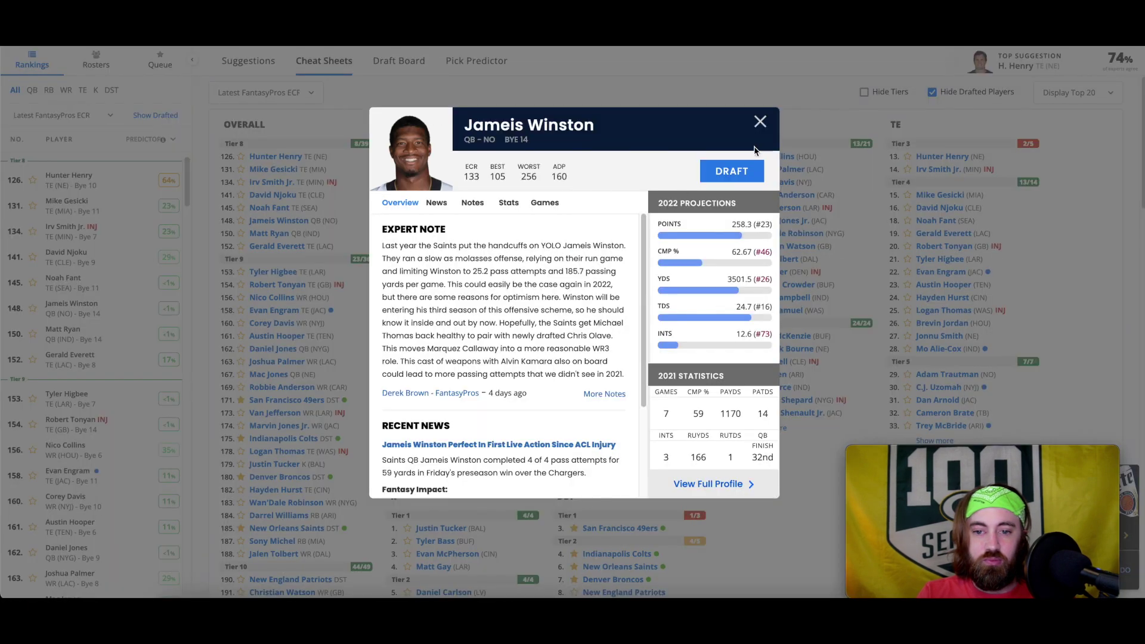
{"action": "left_click", "coordinate": [746, 172]}
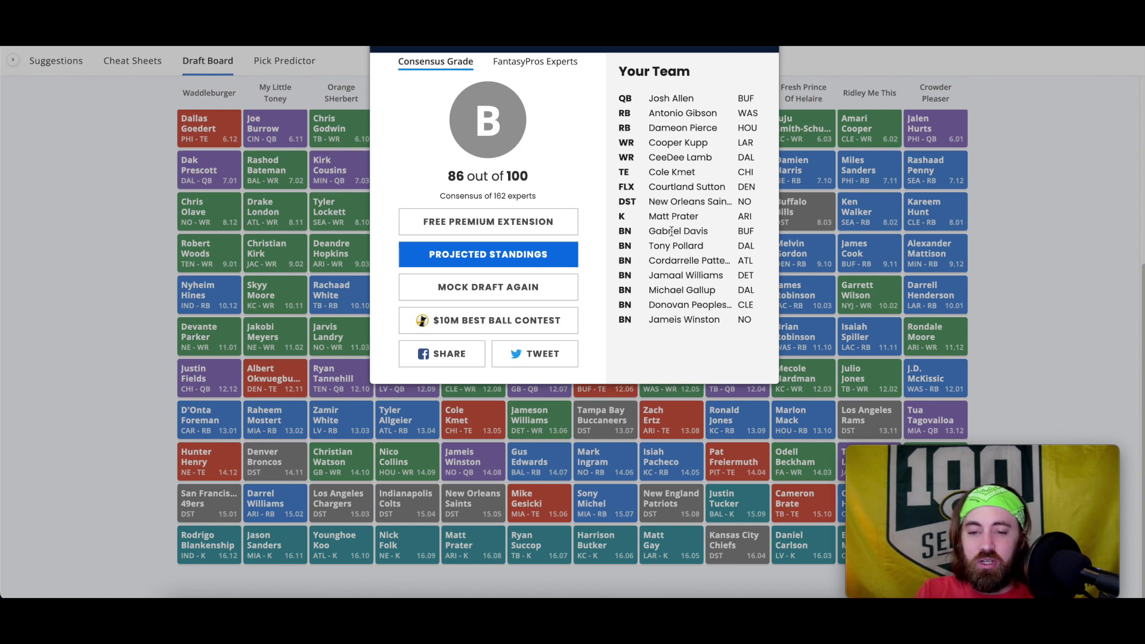
Review the last bench players, Michael Gallup through Jameis Winston, in the completed draft's team list
{"action": "left_click_drag", "start_coordinate": [649, 285], "coordinate": [721, 323]}
{"action": "left_click", "coordinate": [720, 292]}
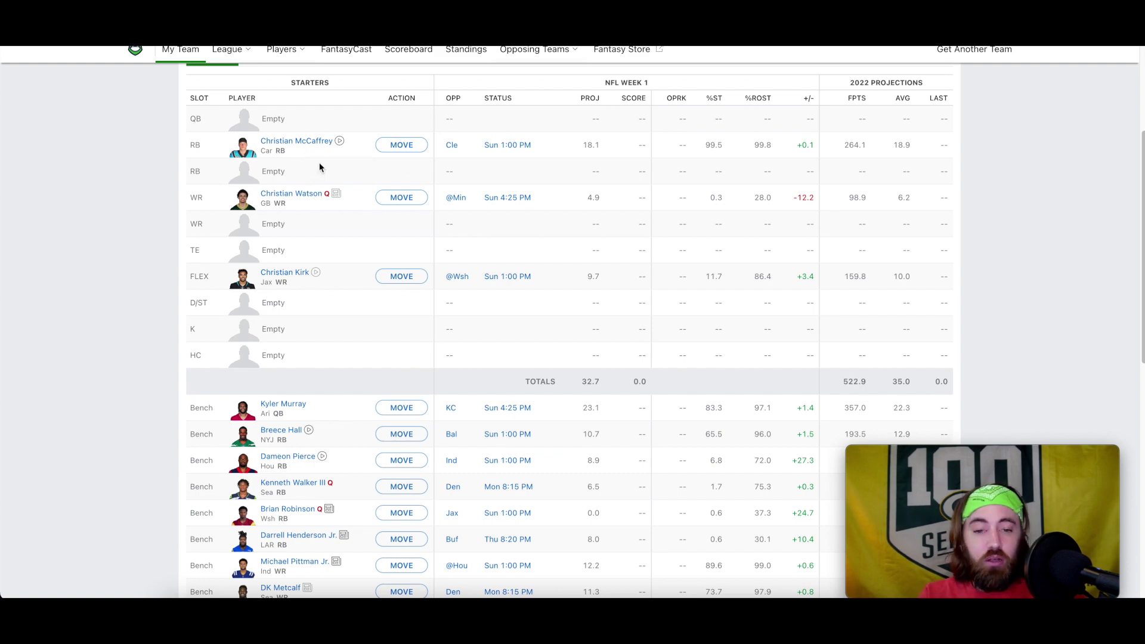
Examine the starters and bench players of The Christian Crusaders on the ESPN fantasy team page for NFL Week 1
{"action": "scroll", "coordinate": [312, 214], "scroll_direction": "up", "scroll_amount": 2}
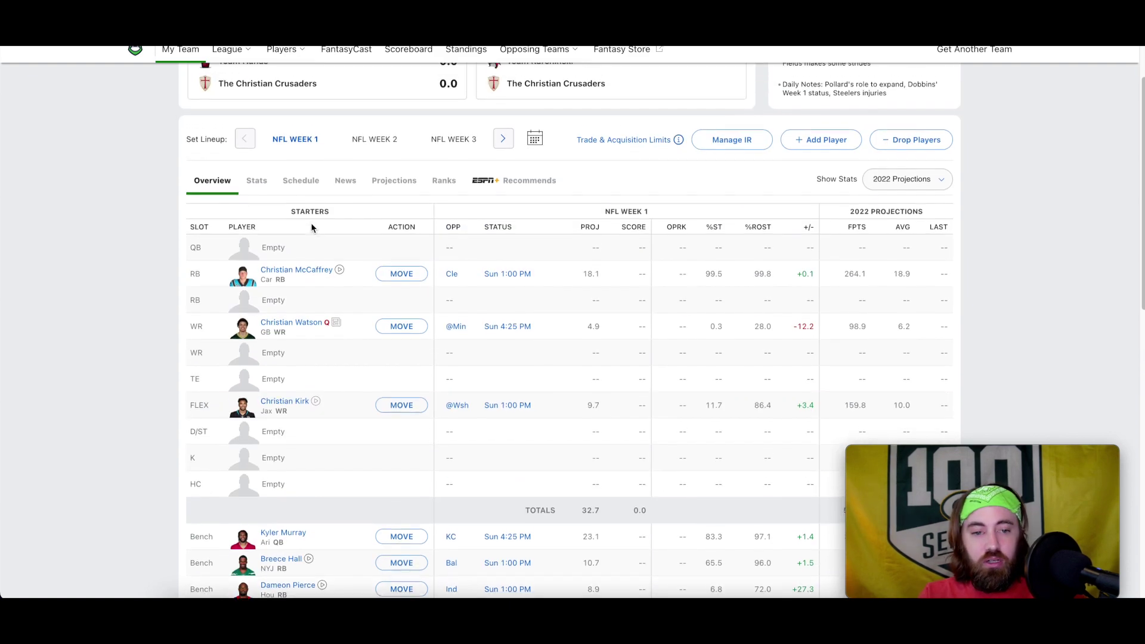
{"action": "scroll", "coordinate": [310, 223], "scroll_direction": "up", "scroll_amount": 1}
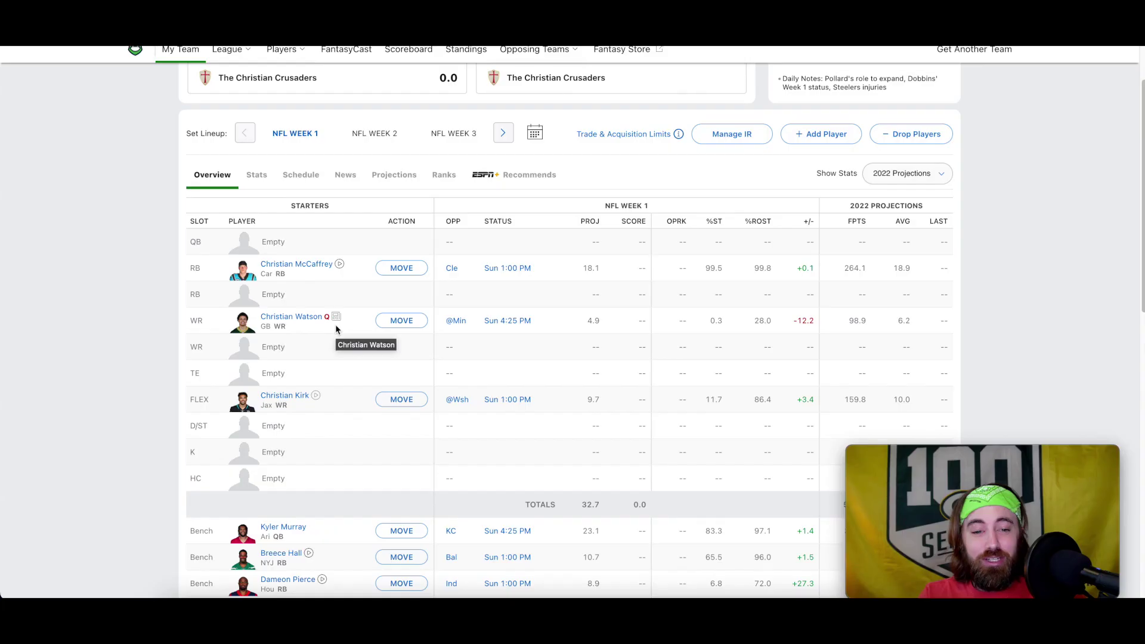
{"action": "scroll", "coordinate": [335, 324], "scroll_direction": "up", "scroll_amount": 1}
{"action": "scroll", "coordinate": [335, 325], "scroll_direction": "down", "scroll_amount": 1}
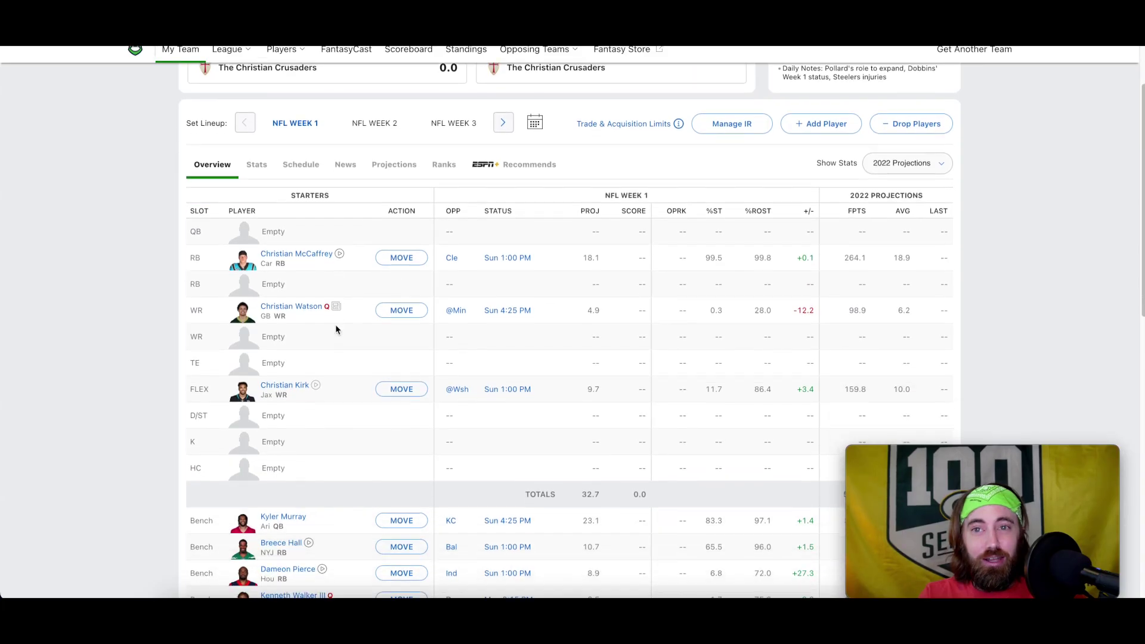
{"action": "scroll", "coordinate": [336, 324], "scroll_direction": "down", "scroll_amount": 6}
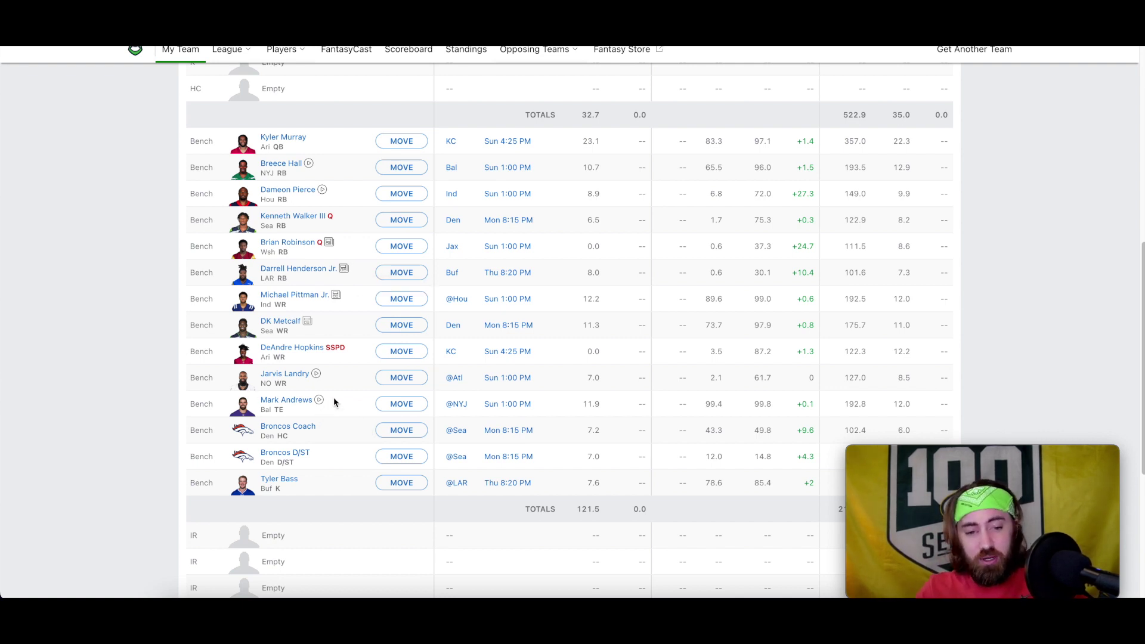
{"action": "scroll", "coordinate": [321, 253], "scroll_direction": "up", "scroll_amount": 5}
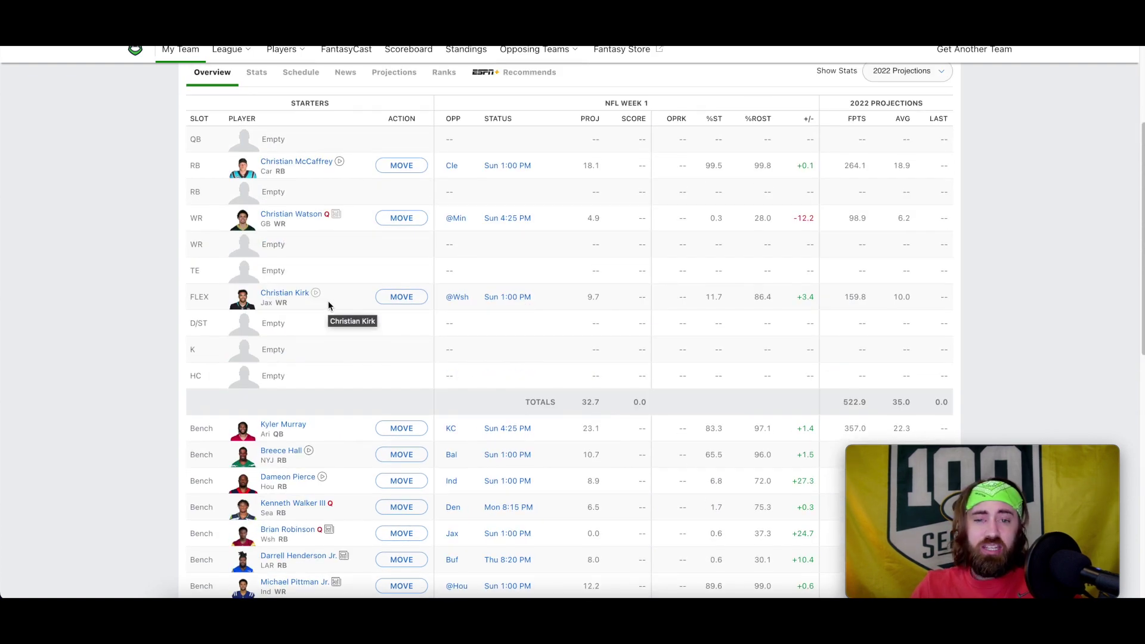
{"action": "scroll", "coordinate": [328, 287], "scroll_direction": "down", "scroll_amount": 1}
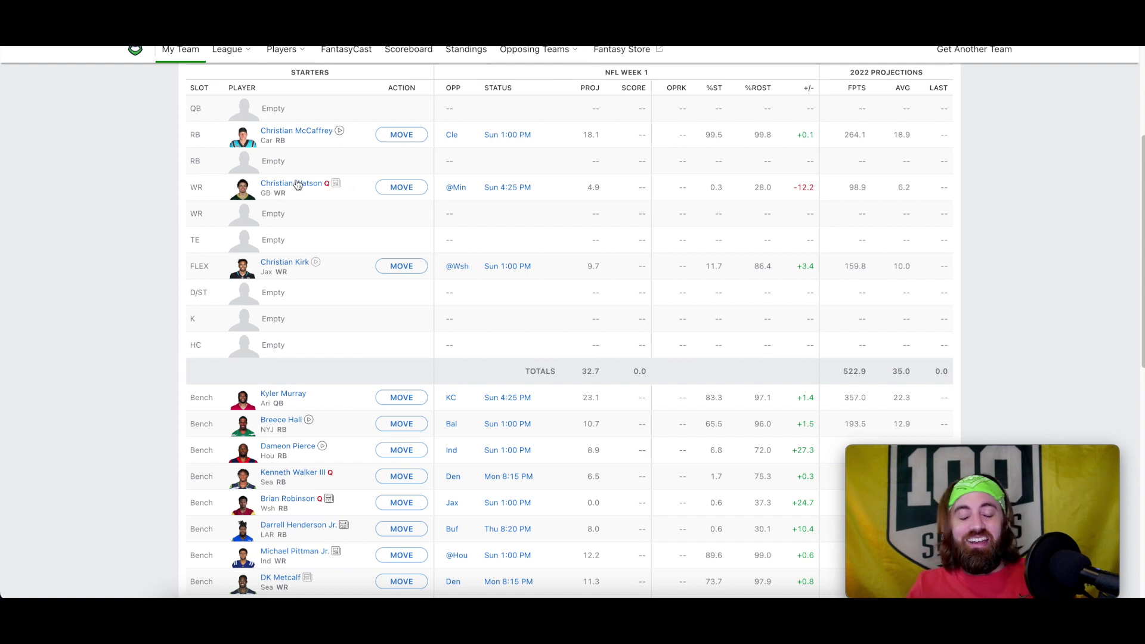
{"action": "scroll", "coordinate": [335, 365], "scroll_direction": "down", "scroll_amount": 2}
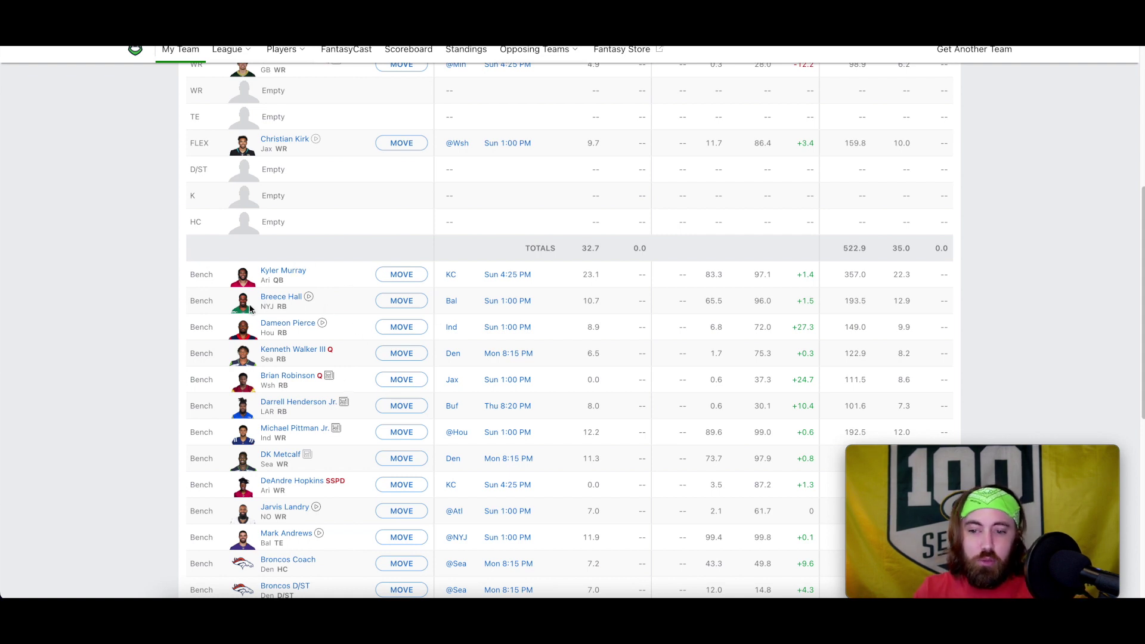
{"action": "scroll", "coordinate": [341, 349], "scroll_direction": "down", "scroll_amount": 1}
{"action": "scroll", "coordinate": [341, 348], "scroll_direction": "down", "scroll_amount": 1}
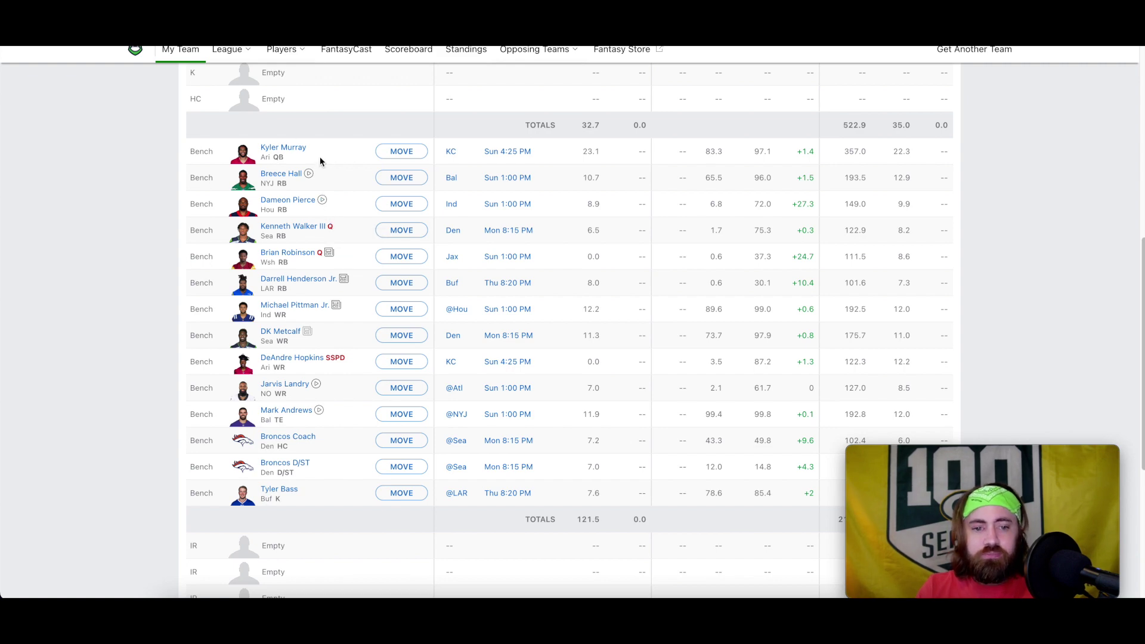
{"action": "scroll", "coordinate": [319, 156], "scroll_direction": "up", "scroll_amount": 5}
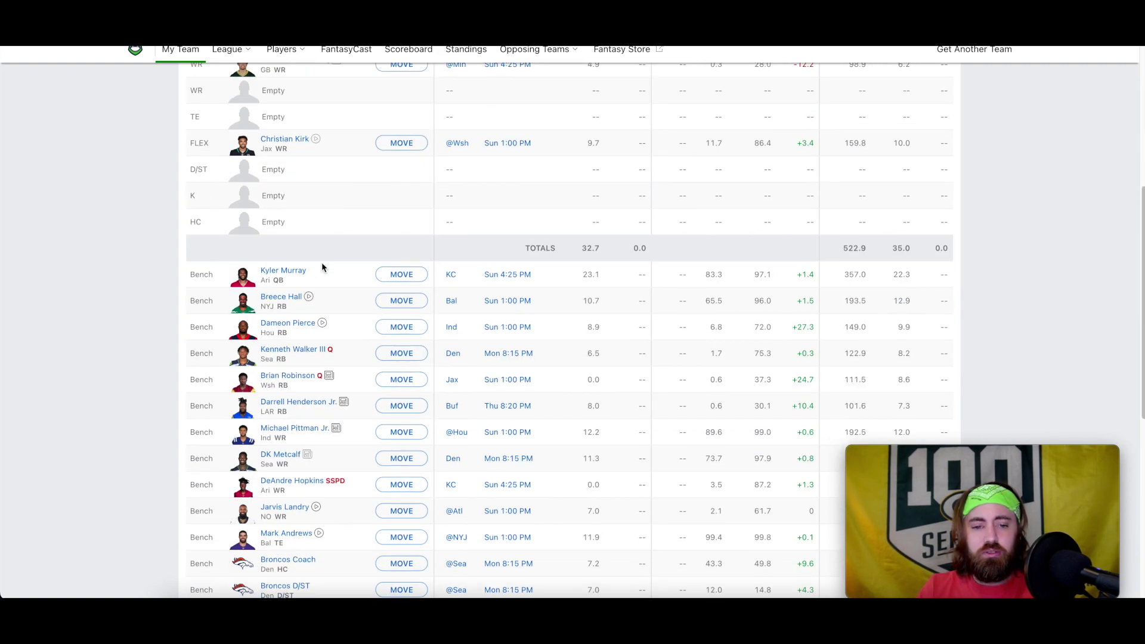
{"action": "scroll", "coordinate": [318, 258], "scroll_direction": "down", "scroll_amount": 3}
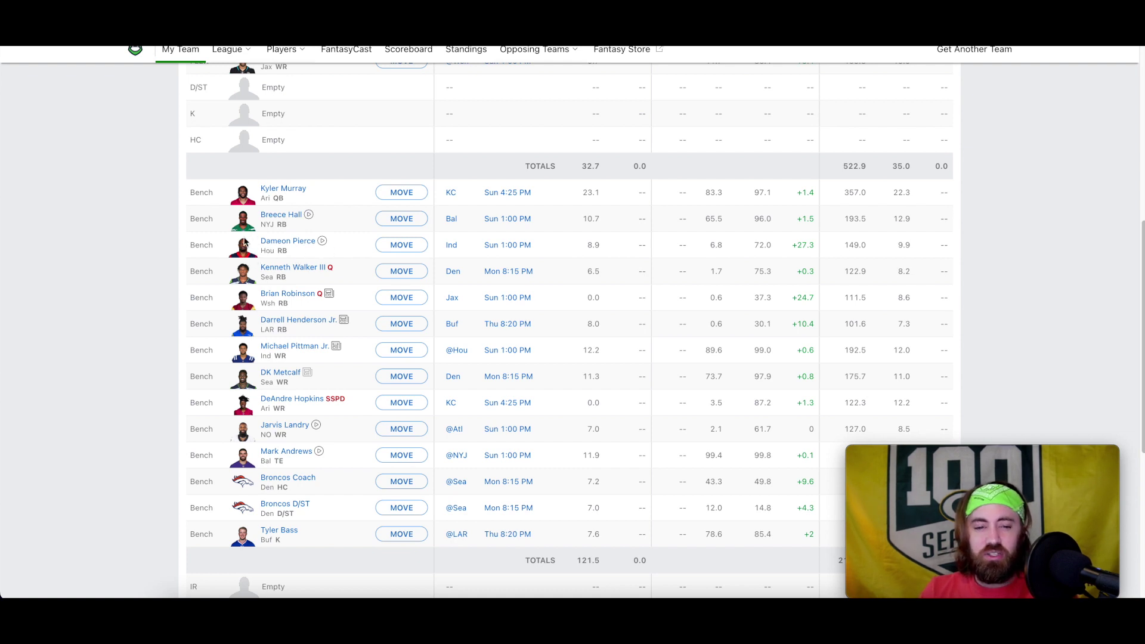
{"action": "scroll", "coordinate": [293, 267], "scroll_direction": "down", "scroll_amount": 1}
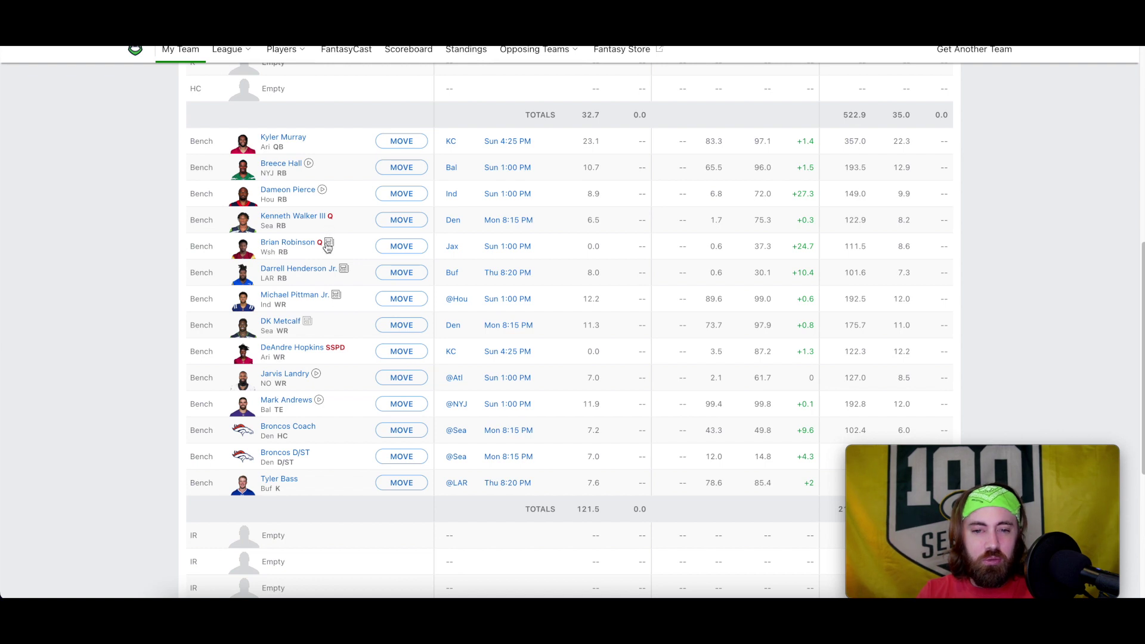
{"action": "scroll", "coordinate": [316, 245], "scroll_direction": "down", "scroll_amount": 1}
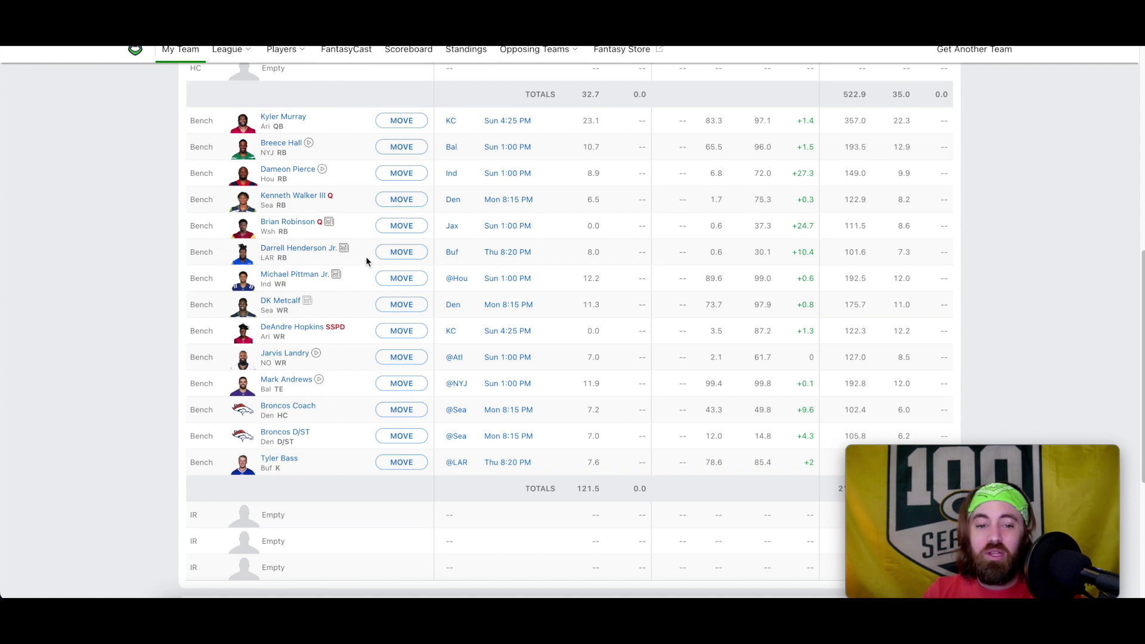
Review The Christian Crusaders' bench from Kyler Murray to Tyler Bass and compare it with the filled and empty starter slots
{"action": "scroll", "coordinate": [320, 297], "scroll_direction": "down", "scroll_amount": 1}
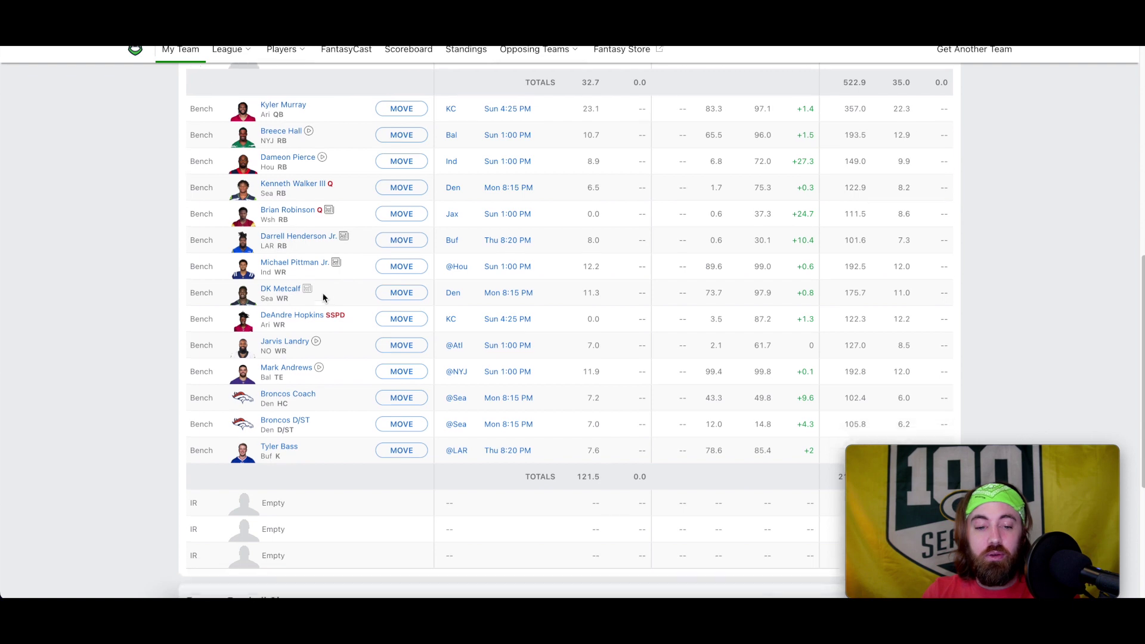
{"action": "scroll", "coordinate": [319, 299], "scroll_direction": "down", "scroll_amount": 2}
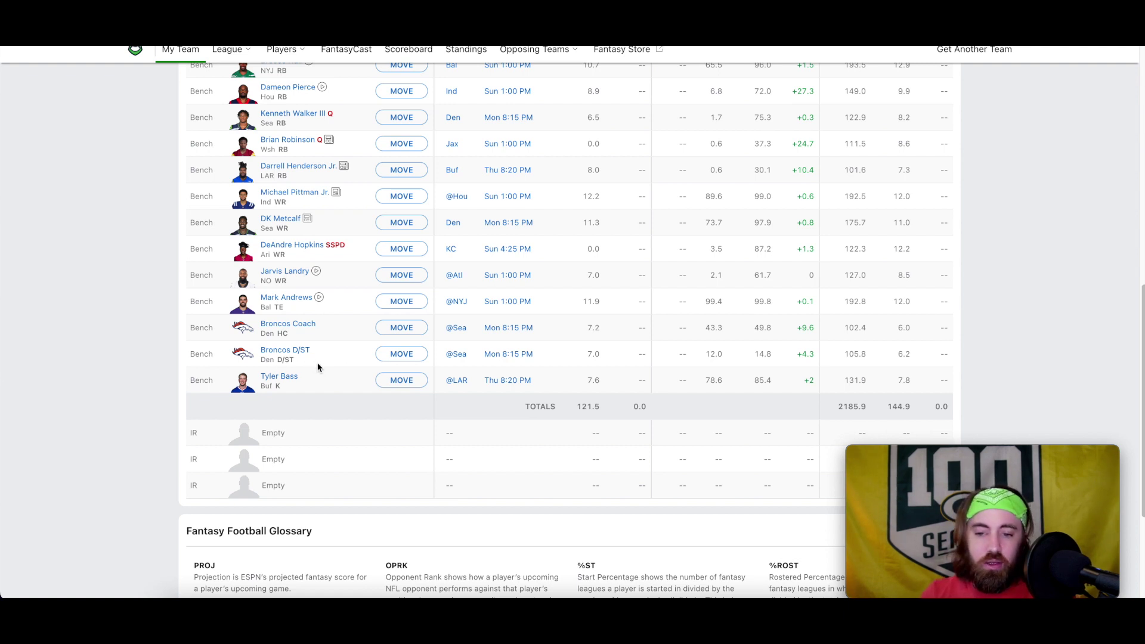
{"action": "scroll", "coordinate": [317, 367], "scroll_direction": "up", "scroll_amount": 3}
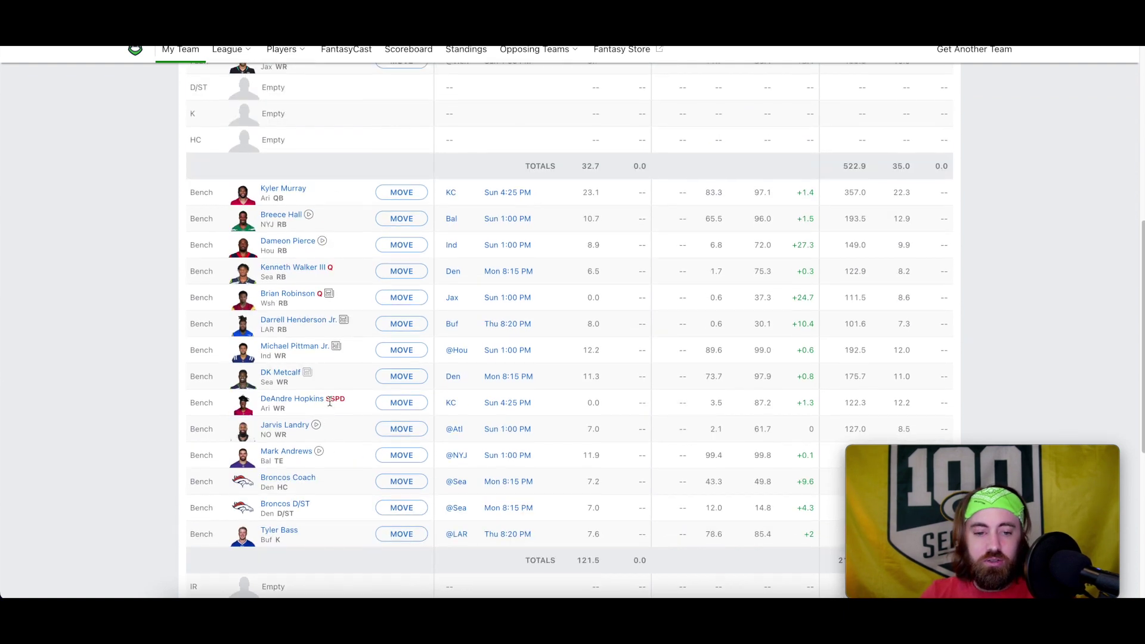
{"action": "scroll", "coordinate": [330, 402], "scroll_direction": "up", "scroll_amount": 1}
{"action": "scroll", "coordinate": [337, 390], "scroll_direction": "up", "scroll_amount": 1}
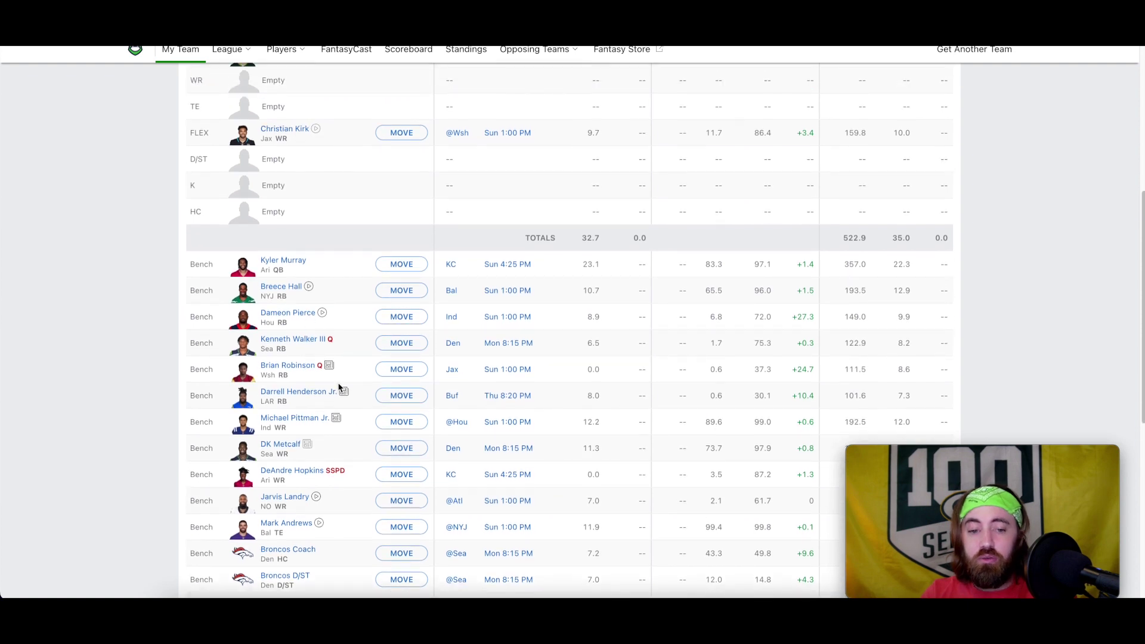
{"action": "scroll", "coordinate": [338, 387], "scroll_direction": "up", "scroll_amount": 3}
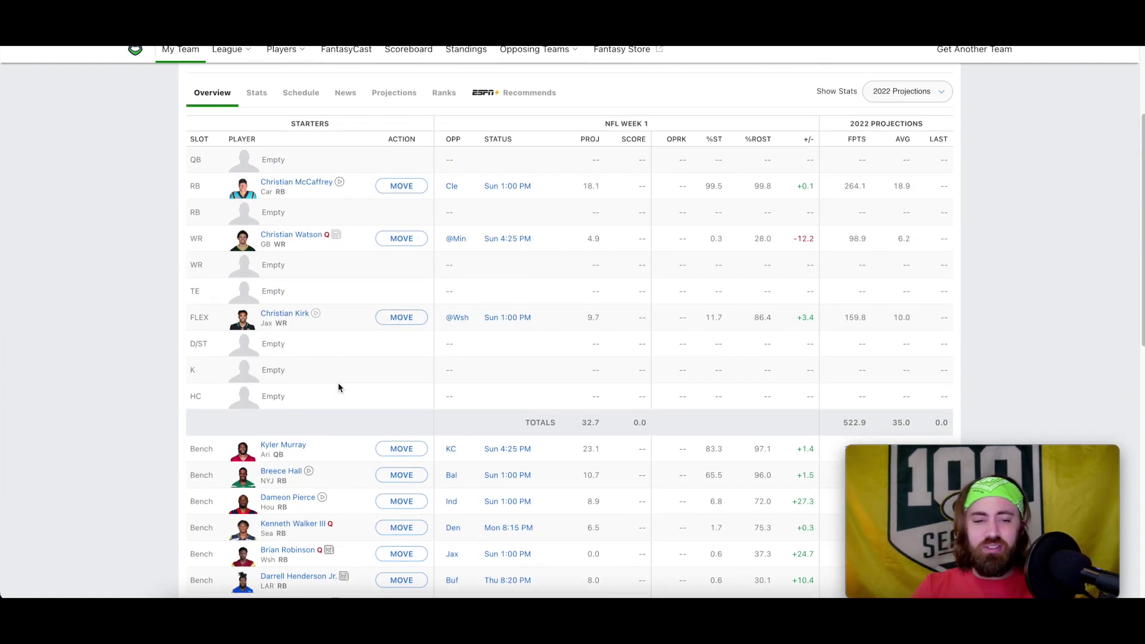
{"action": "scroll", "coordinate": [317, 365], "scroll_direction": "down", "scroll_amount": 3}
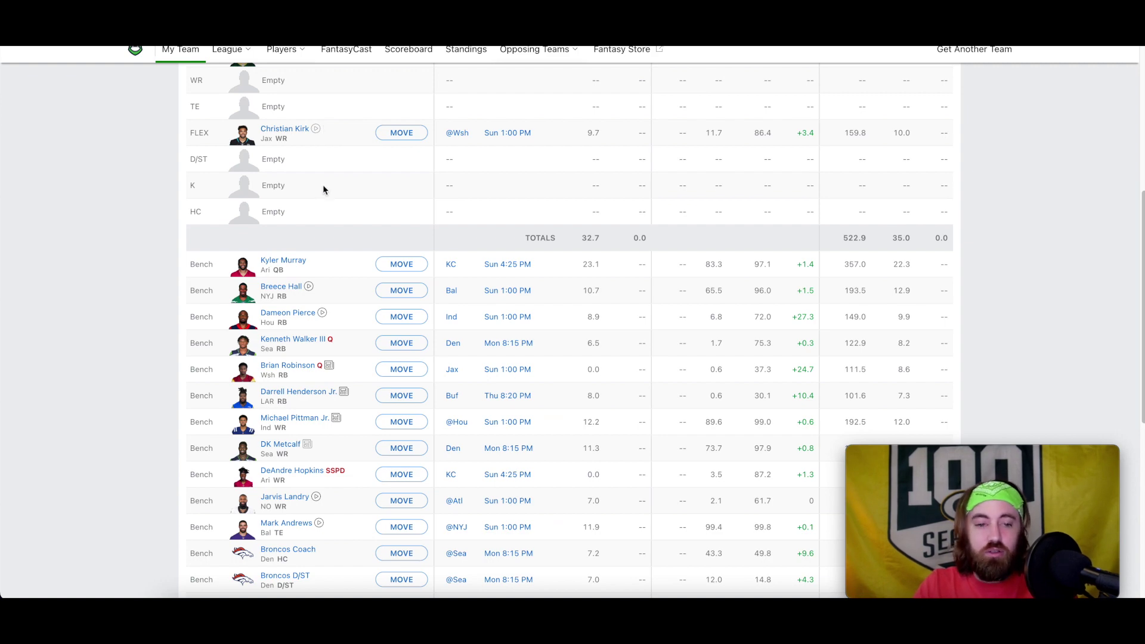
{"action": "scroll", "coordinate": [322, 186], "scroll_direction": "down", "scroll_amount": 2}
{"action": "scroll", "coordinate": [325, 197], "scroll_direction": "up", "scroll_amount": 3}
{"action": "scroll", "coordinate": [348, 259], "scroll_direction": "up", "scroll_amount": 3}
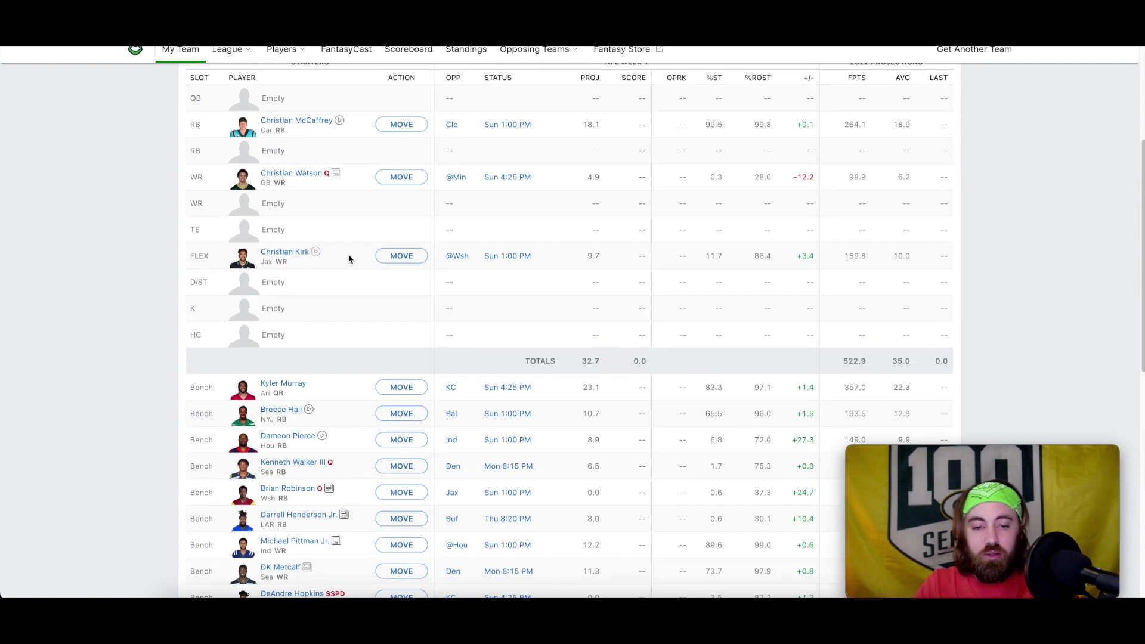
{"action": "scroll", "coordinate": [358, 292], "scroll_direction": "down", "scroll_amount": 3}
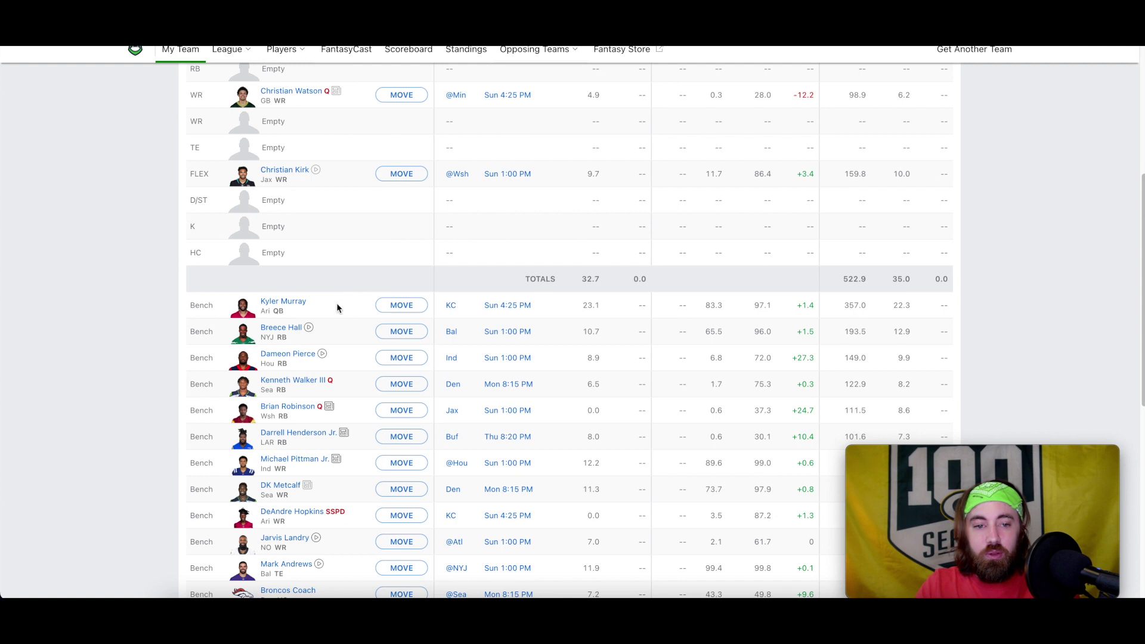
{"action": "scroll", "coordinate": [316, 304], "scroll_direction": "up", "scroll_amount": 4}
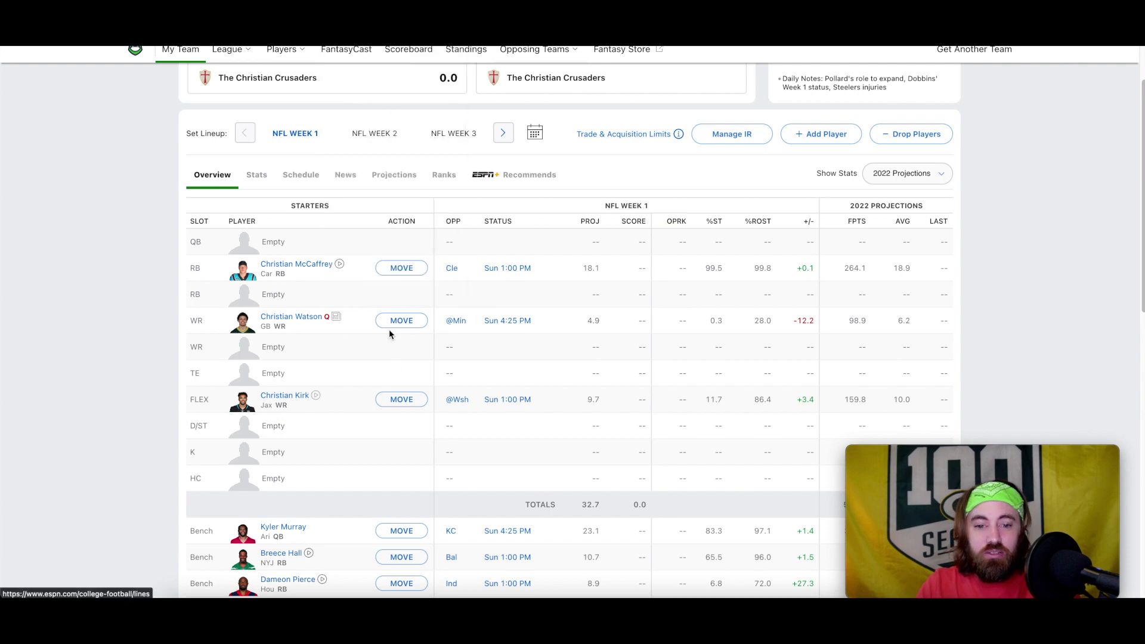
{"action": "scroll", "coordinate": [389, 331], "scroll_direction": "down", "scroll_amount": 3}
{"action": "scroll", "coordinate": [390, 337], "scroll_direction": "down", "scroll_amount": 2}
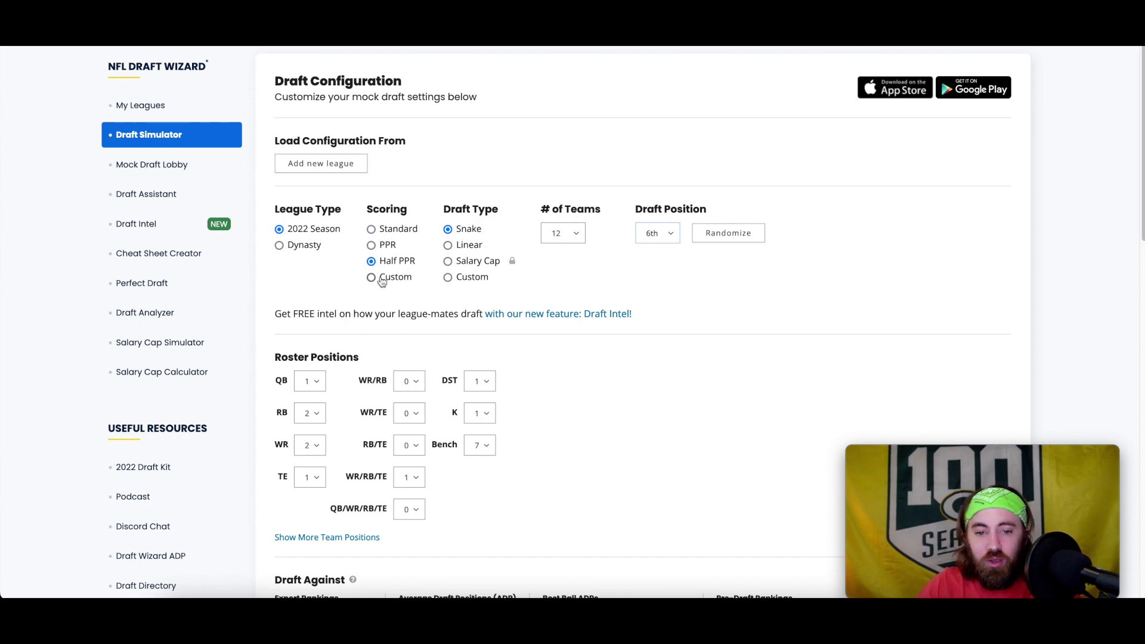
Review the draft configuration in the FantasyPros Draft Simulator and start a 12-team half-PPR snake draft from the 6th position
{"action": "scroll", "coordinate": [507, 384], "scroll_direction": "down", "scroll_amount": 6}
{"action": "scroll", "coordinate": [505, 375], "scroll_direction": "up", "scroll_amount": 6}
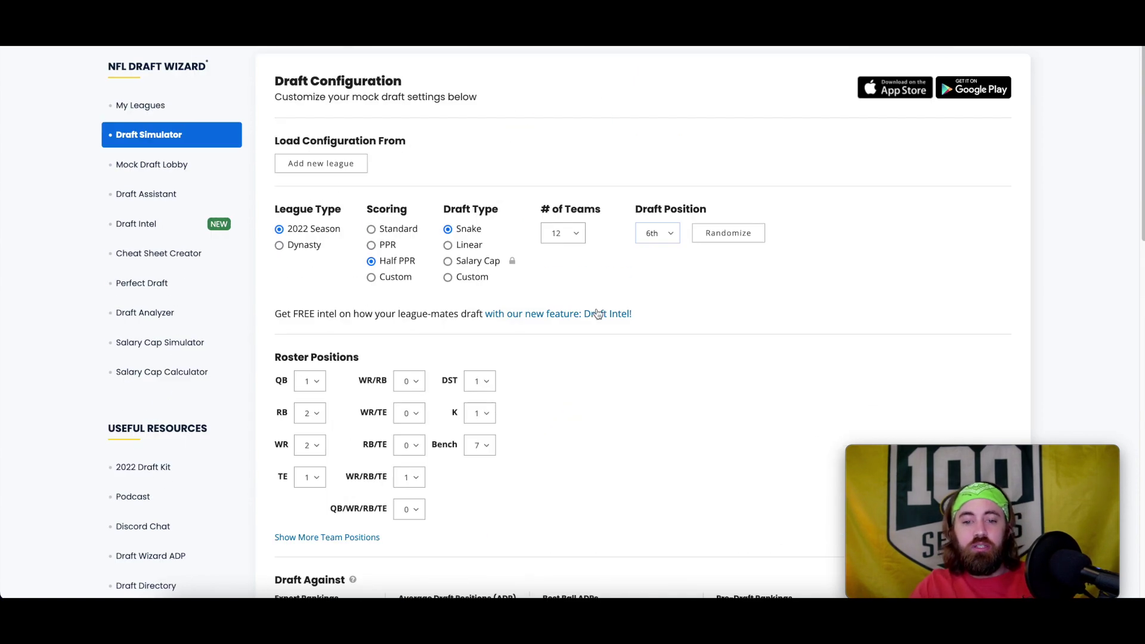
{"action": "scroll", "coordinate": [566, 434], "scroll_direction": "down", "scroll_amount": 6}
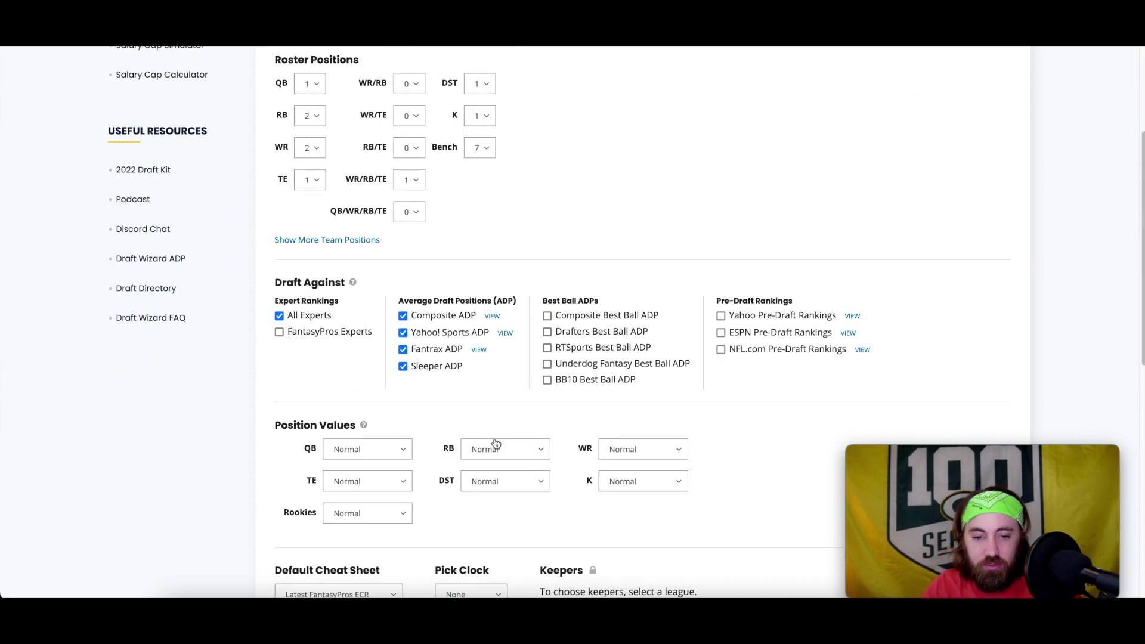
{"action": "left_click", "coordinate": [368, 563]}
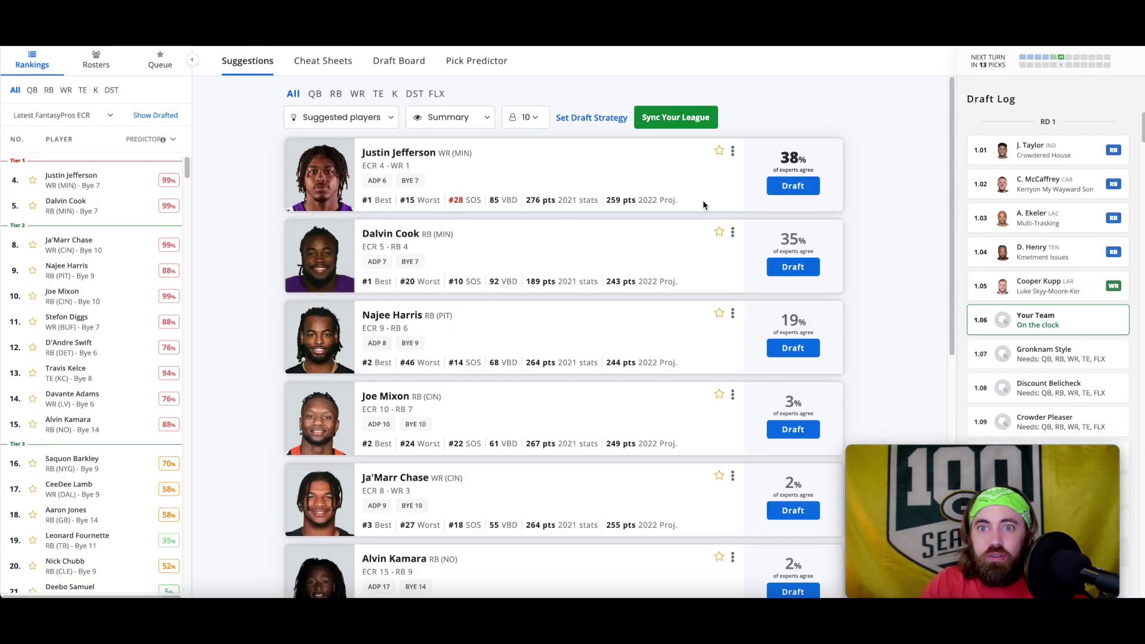
Draft Justin Jefferson (MIN) in round one, Aaron Jones (GB) in round two and A.J. Brown (PHI) in round three
{"action": "left_click", "coordinate": [802, 185]}
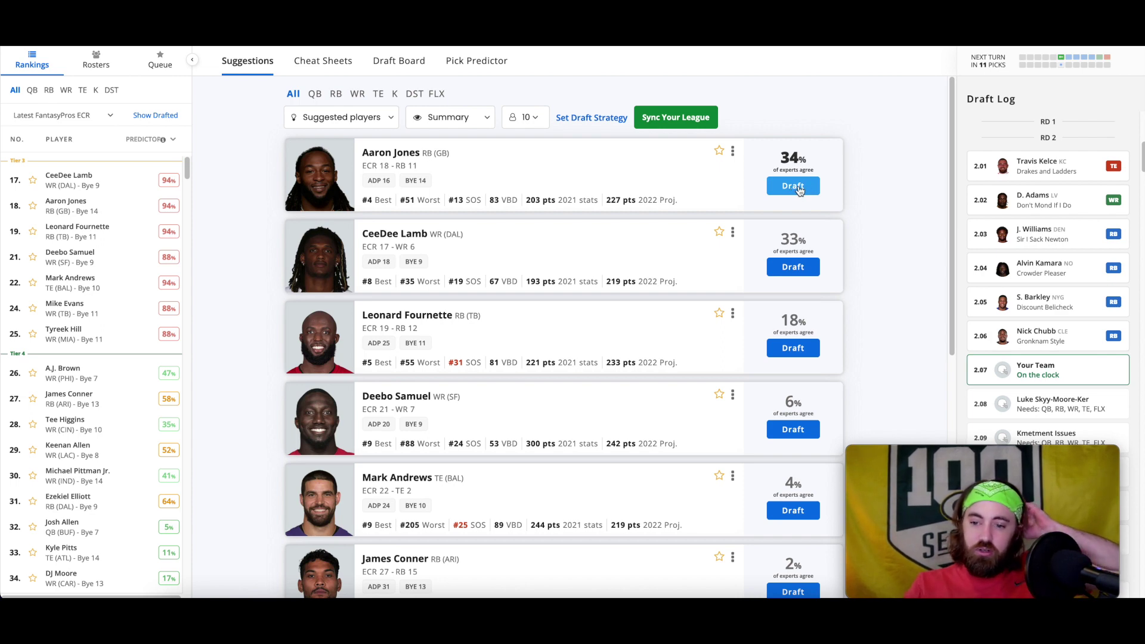
{"action": "left_click", "coordinate": [799, 189]}
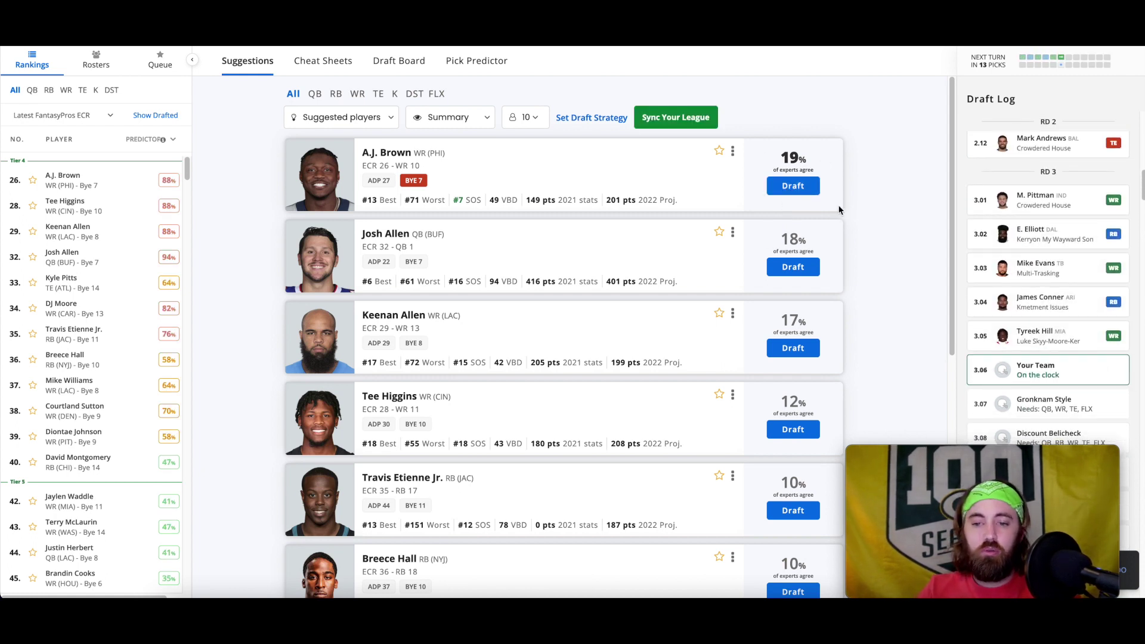
{"action": "left_click", "coordinate": [801, 190]}
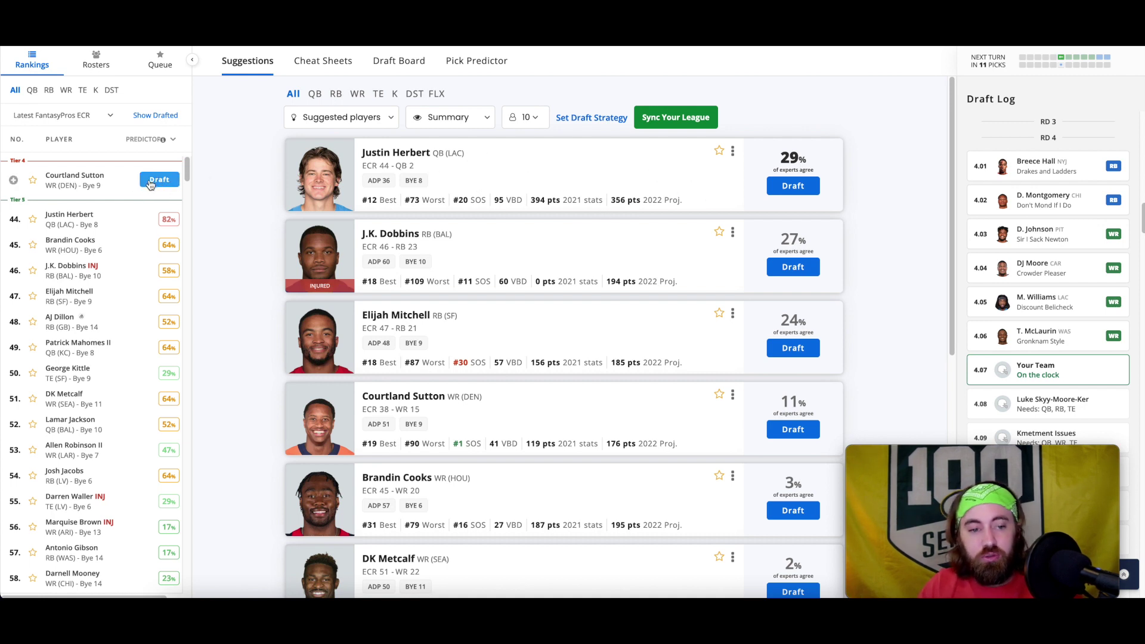
Draft wide receiver Courtland Sutton (DEN) in round four and check the draft board
{"action": "mouse_move", "coordinate": [165, 242]}
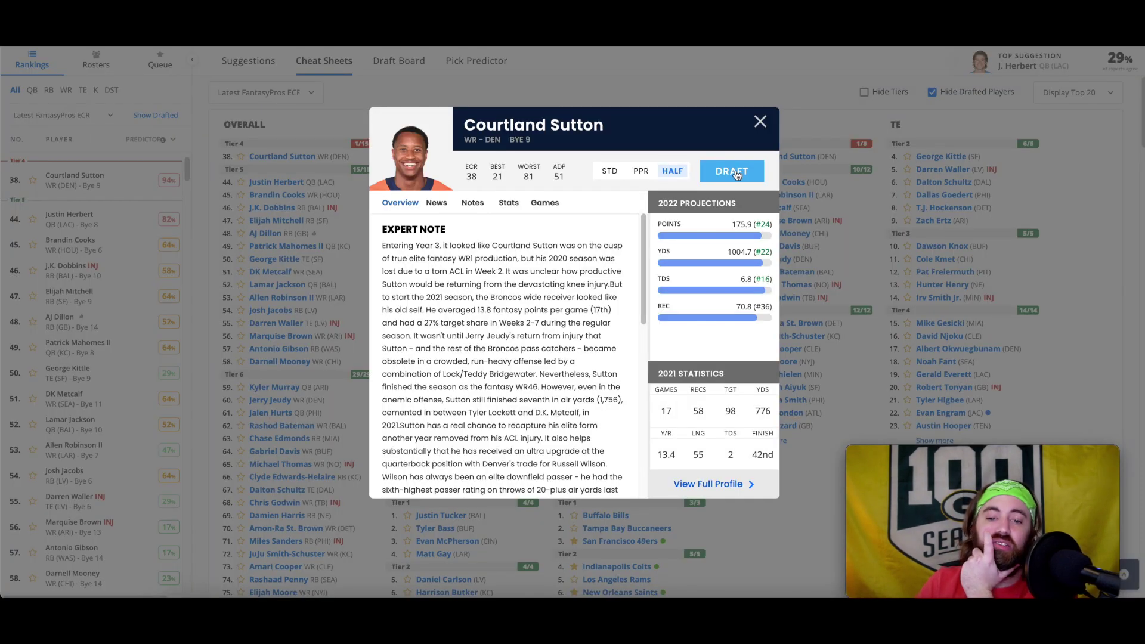
{"action": "left_click", "coordinate": [436, 93]}
{"action": "left_click", "coordinate": [399, 62]}
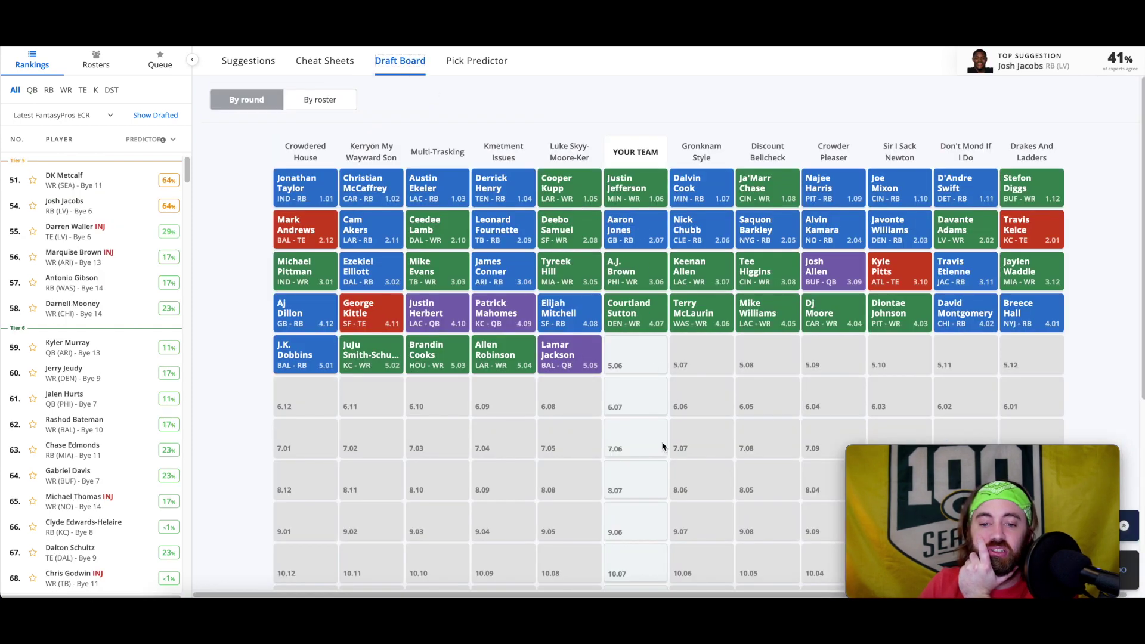
Draft running backs Josh Jacobs (LV) in round five and Damien Harris (NE) in round six
{"action": "left_click", "coordinate": [351, 63]}
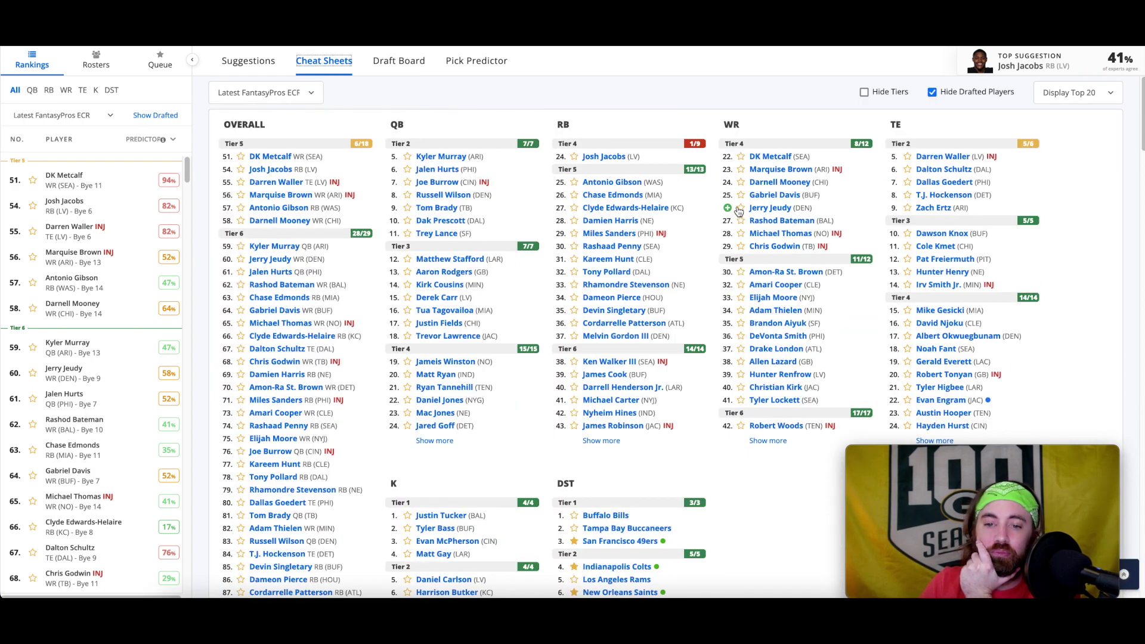
{"action": "left_click", "coordinate": [599, 158]}
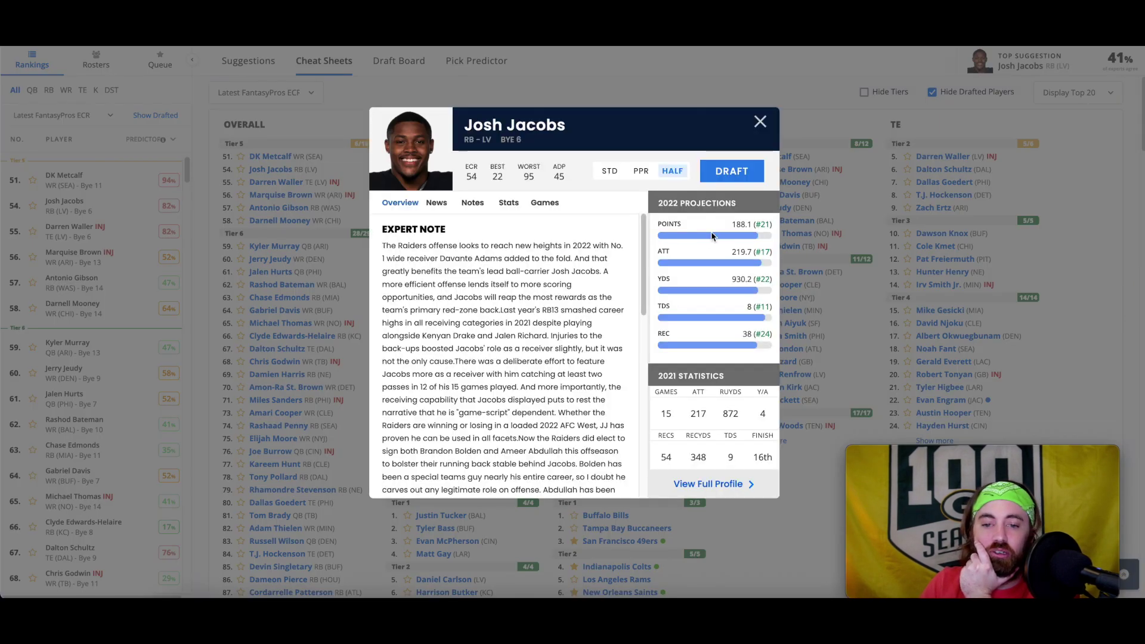
{"action": "left_click", "coordinate": [725, 169]}
{"action": "left_click", "coordinate": [398, 62]}
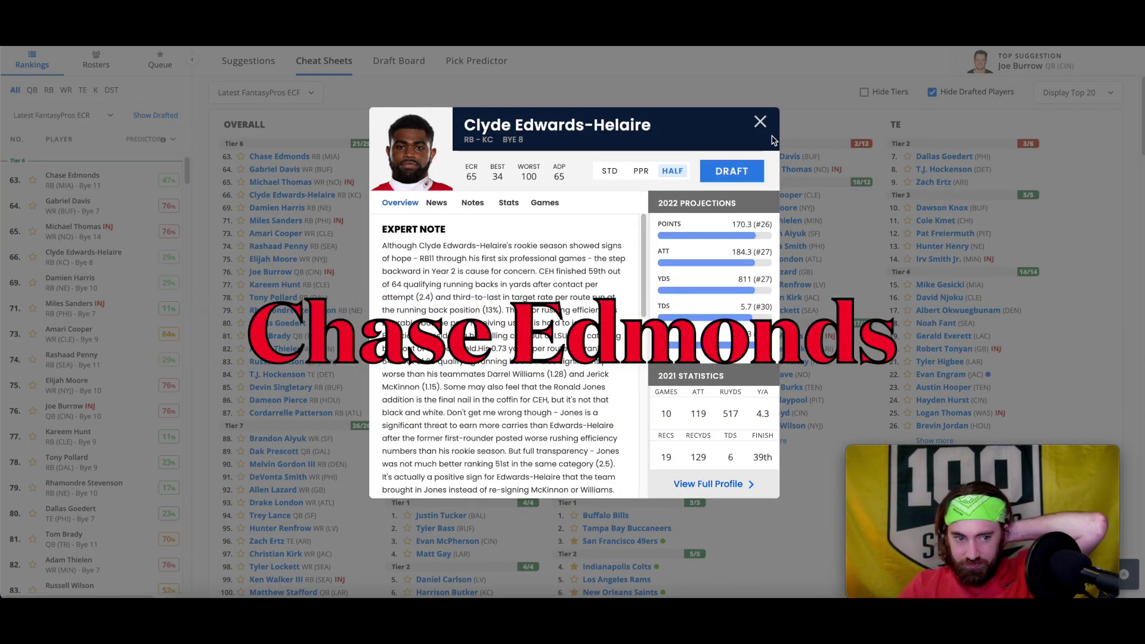
{"action": "left_click", "coordinate": [756, 121]}
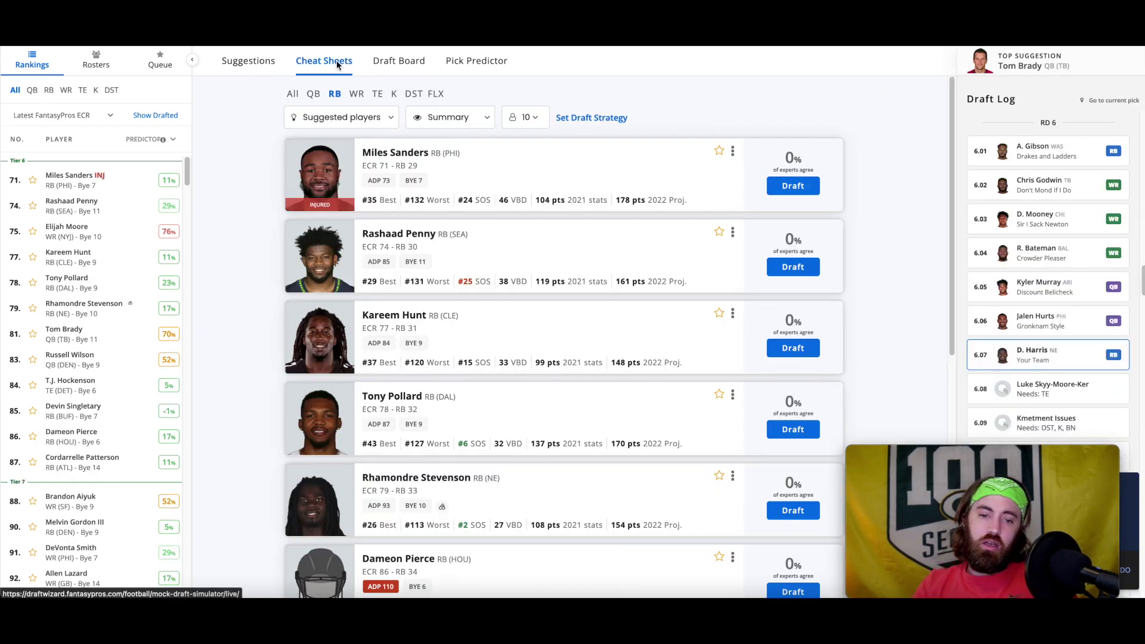
{"action": "left_click", "coordinate": [336, 62]}
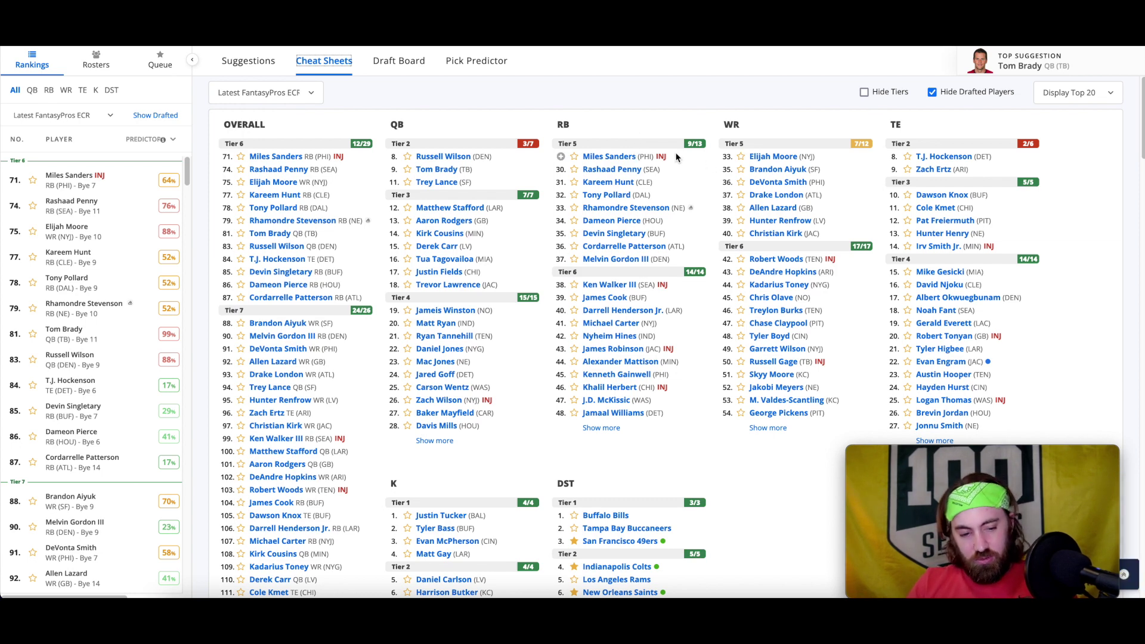
{"action": "left_click", "coordinate": [399, 60]}
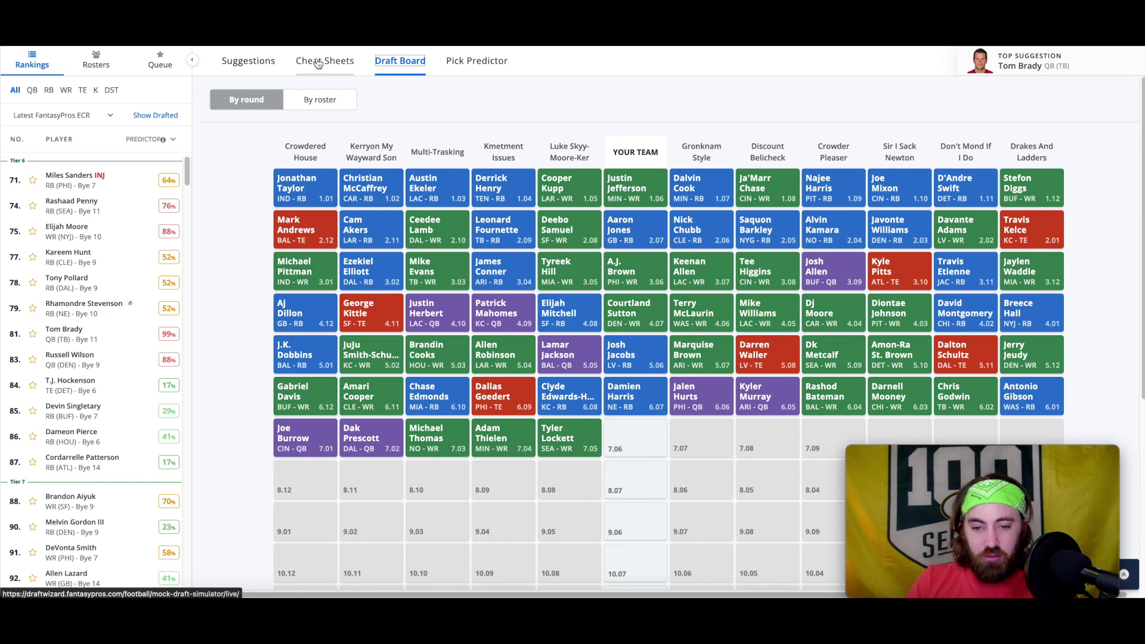
{"action": "left_click", "coordinate": [318, 62]}
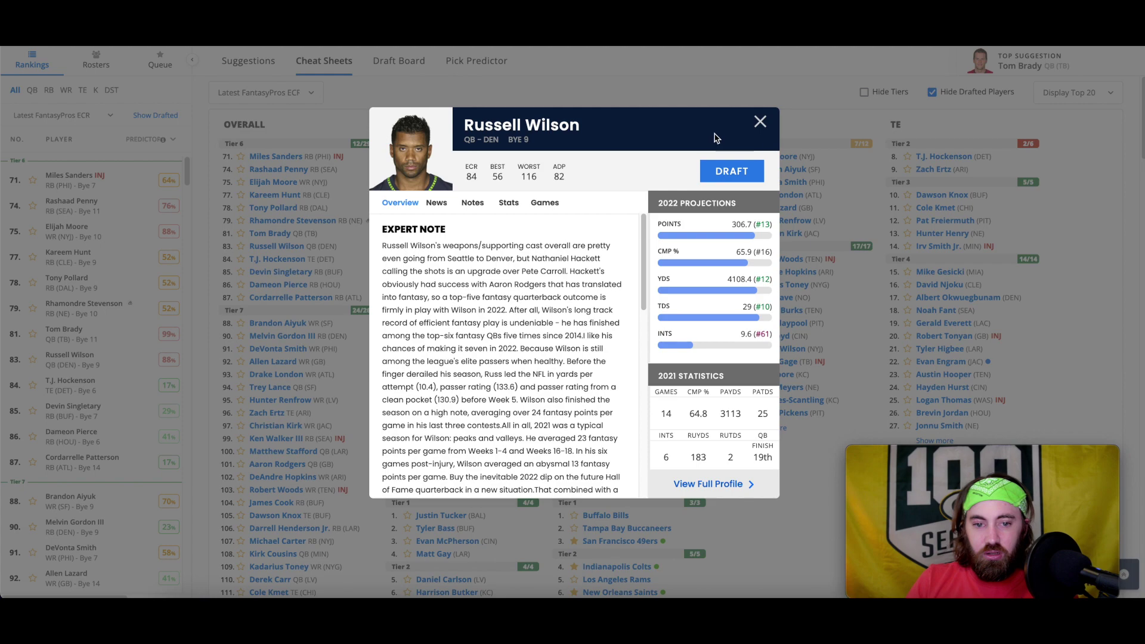
{"action": "left_click", "coordinate": [761, 127]}
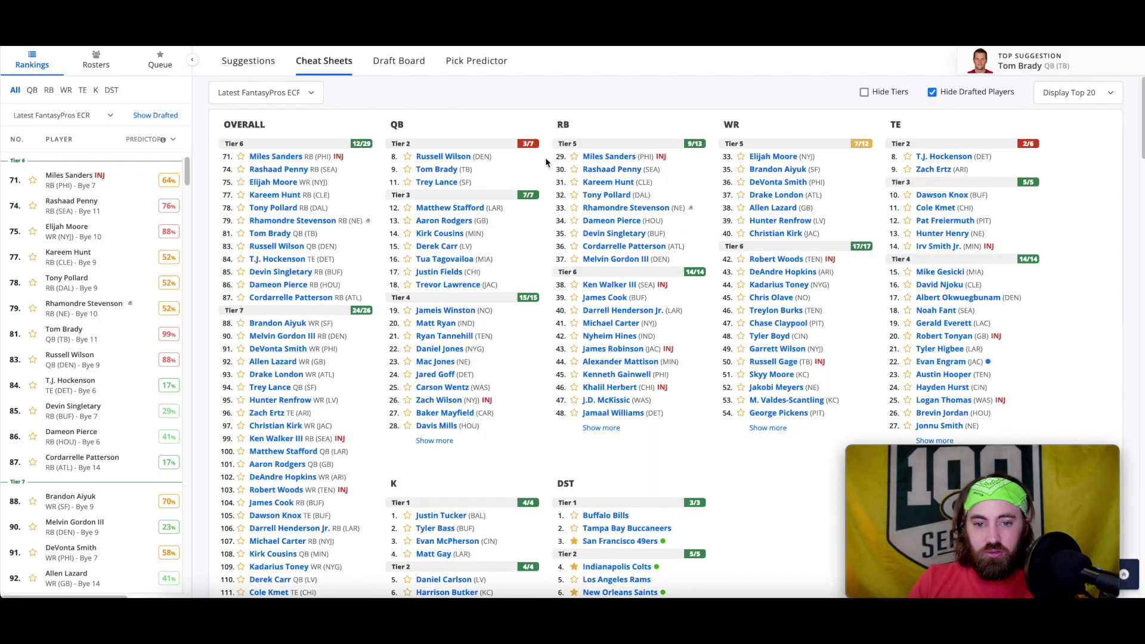
{"action": "left_click", "coordinate": [436, 159]}
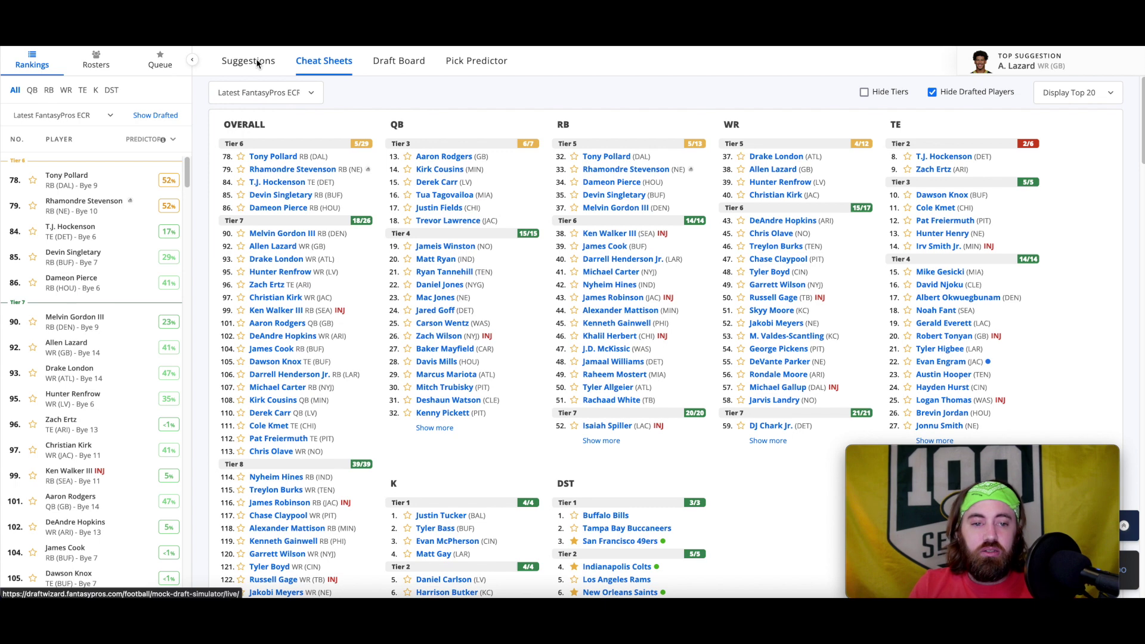
Draft running backs Tony Pollard (DAL) in round eight and Dameon Pierce (HOU) in round nine
{"action": "left_click", "coordinate": [257, 64]}
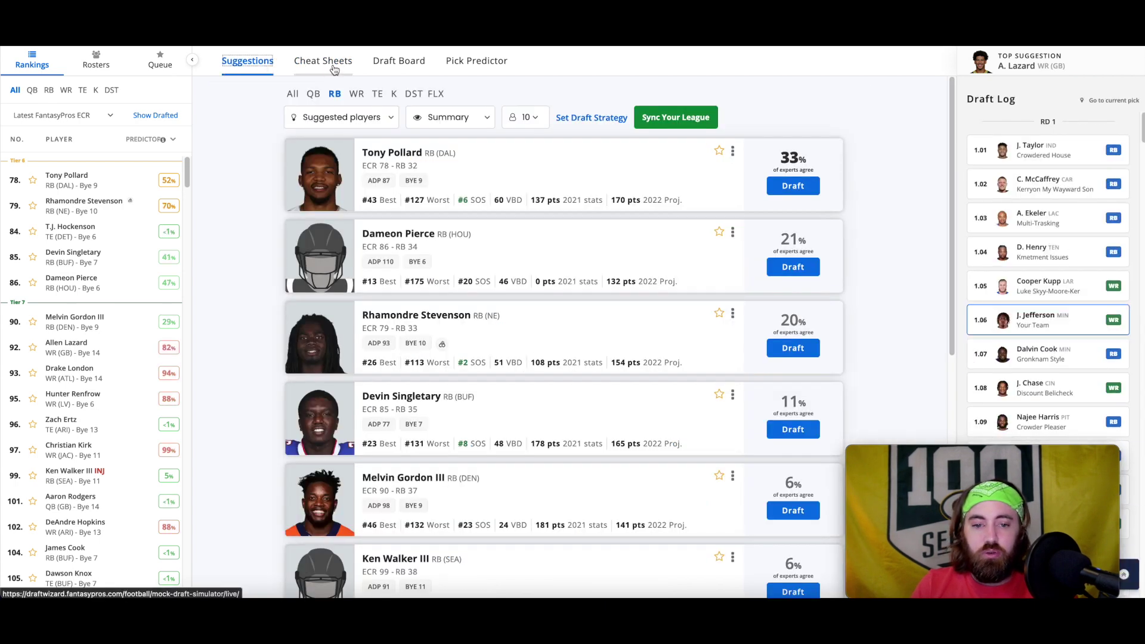
{"action": "left_click", "coordinate": [794, 187]}
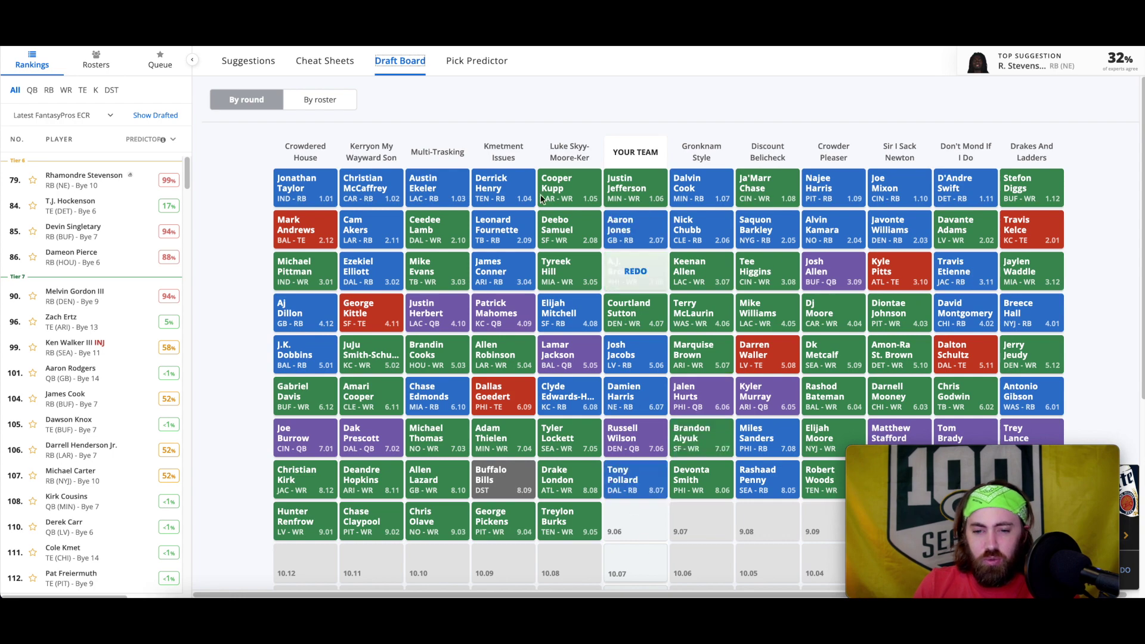
{"action": "left_click", "coordinate": [330, 61]}
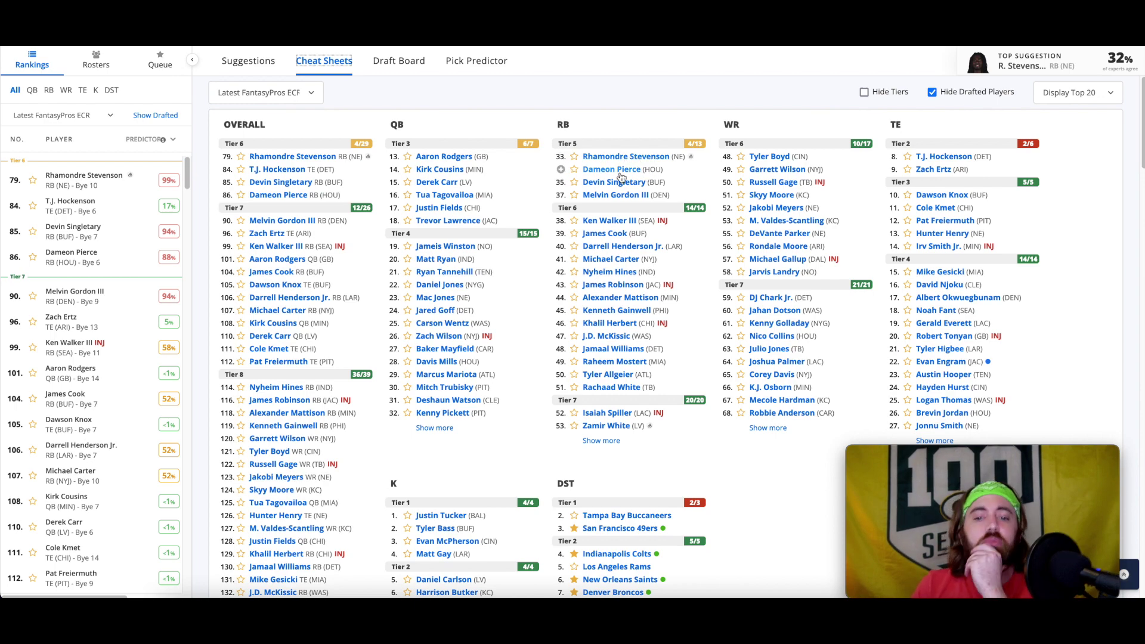
{"action": "left_click", "coordinate": [619, 171]}
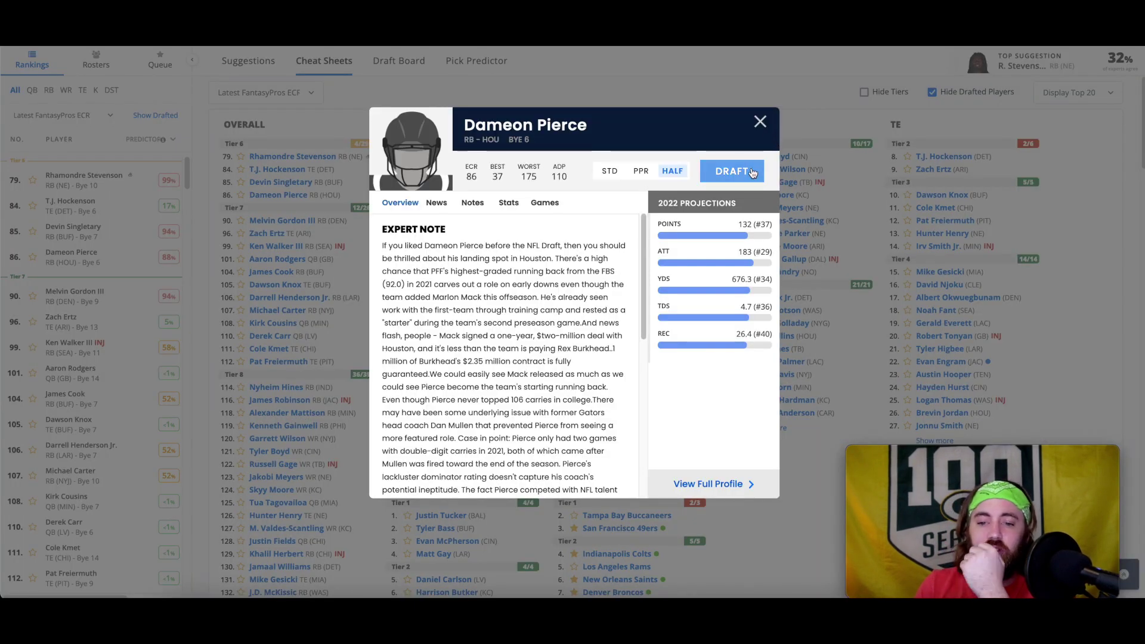
{"action": "left_click", "coordinate": [760, 121]}
Draft tight end T.J. Hockenson (DET) in round ten and check the picks made so far on the draft board
{"action": "left_click", "coordinate": [396, 62]}
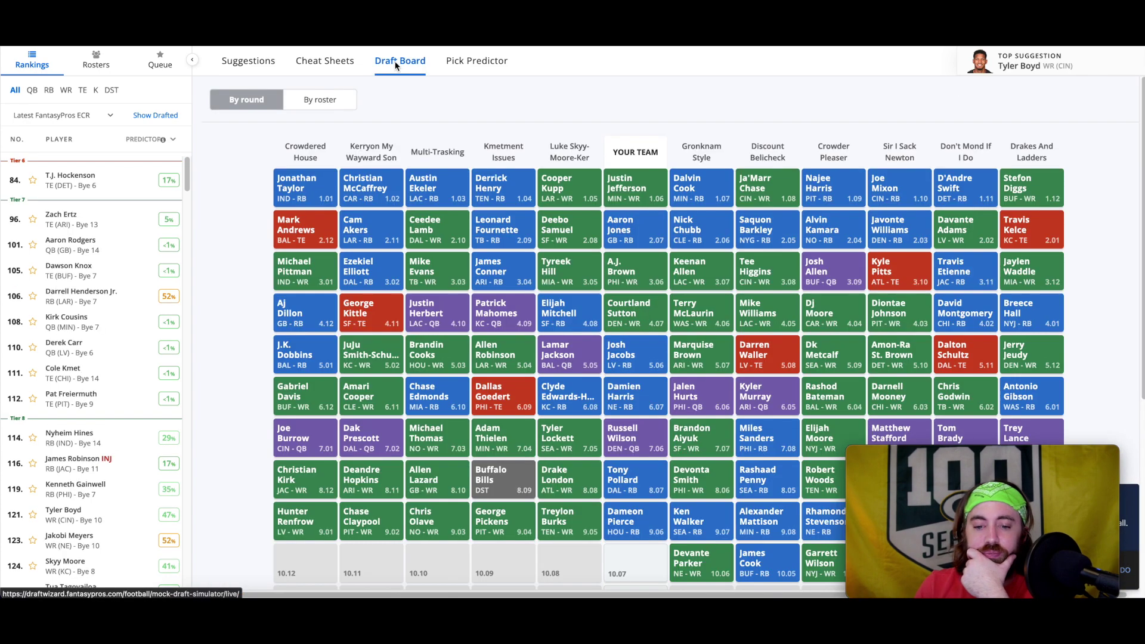
{"action": "left_click", "coordinate": [324, 61]}
{"action": "left_click", "coordinate": [951, 157]}
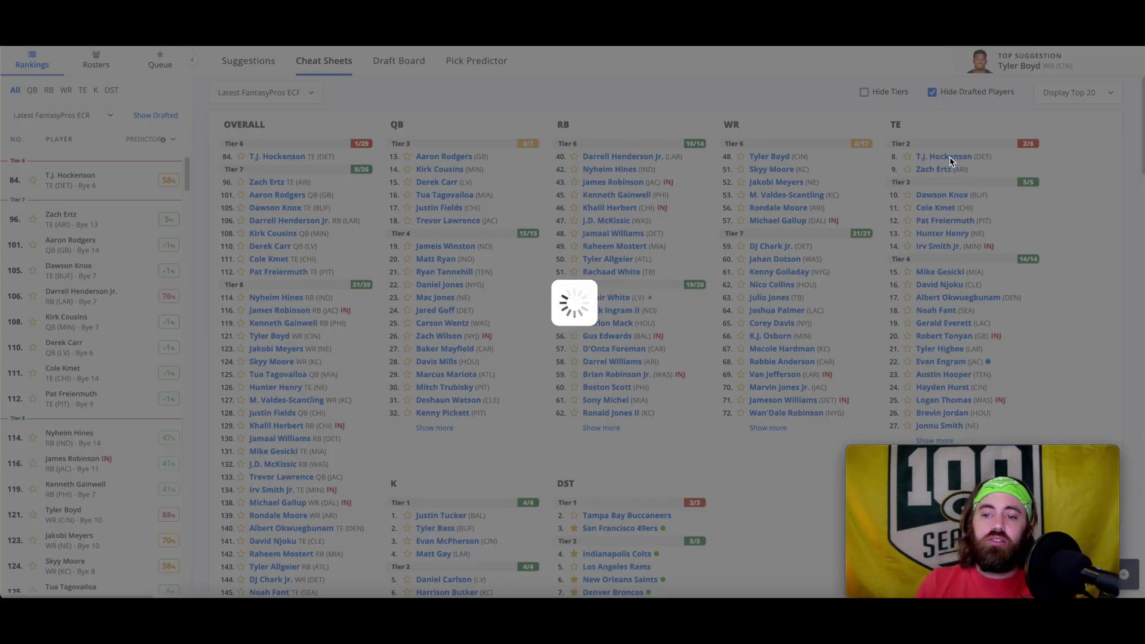
{"action": "left_click", "coordinate": [730, 171]}
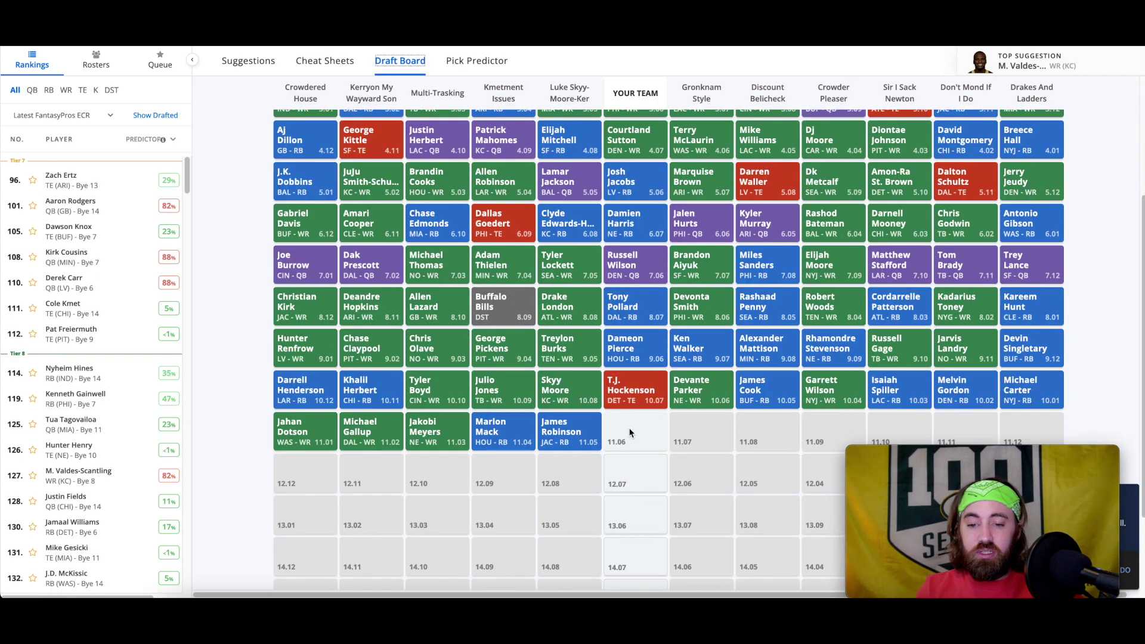
{"action": "scroll", "coordinate": [636, 421], "scroll_direction": "up", "scroll_amount": 2}
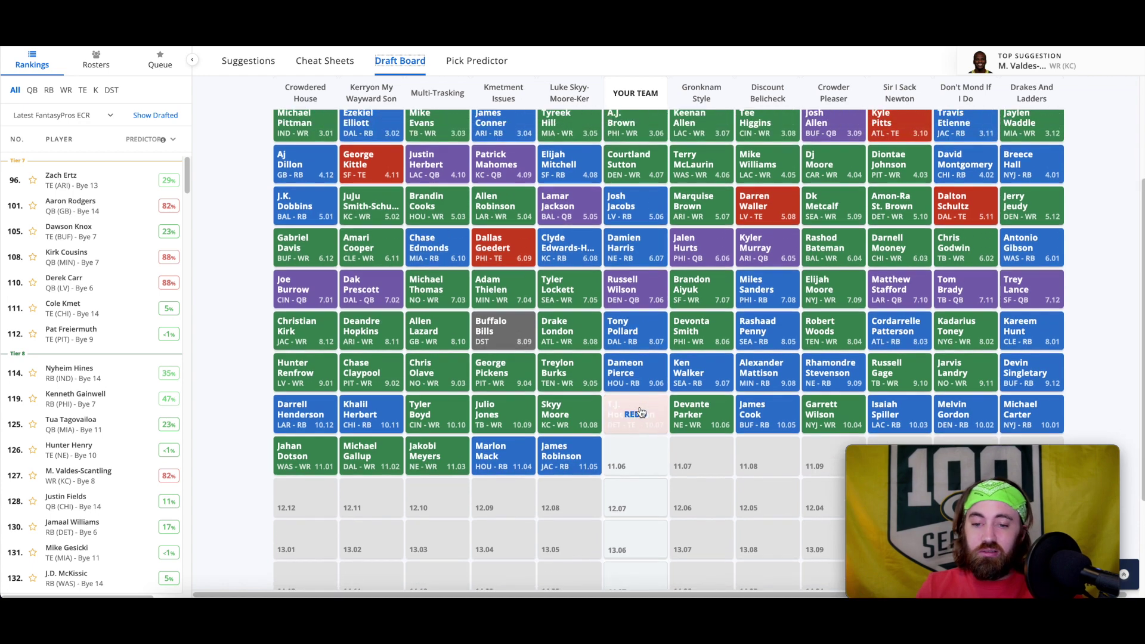
Review the draft board and draft wide receiver Marquez Valdes-Scantling (KC) in round 11
{"action": "scroll", "coordinate": [638, 411], "scroll_direction": "up", "scroll_amount": 3}
{"action": "scroll", "coordinate": [655, 453], "scroll_direction": "down", "scroll_amount": 3}
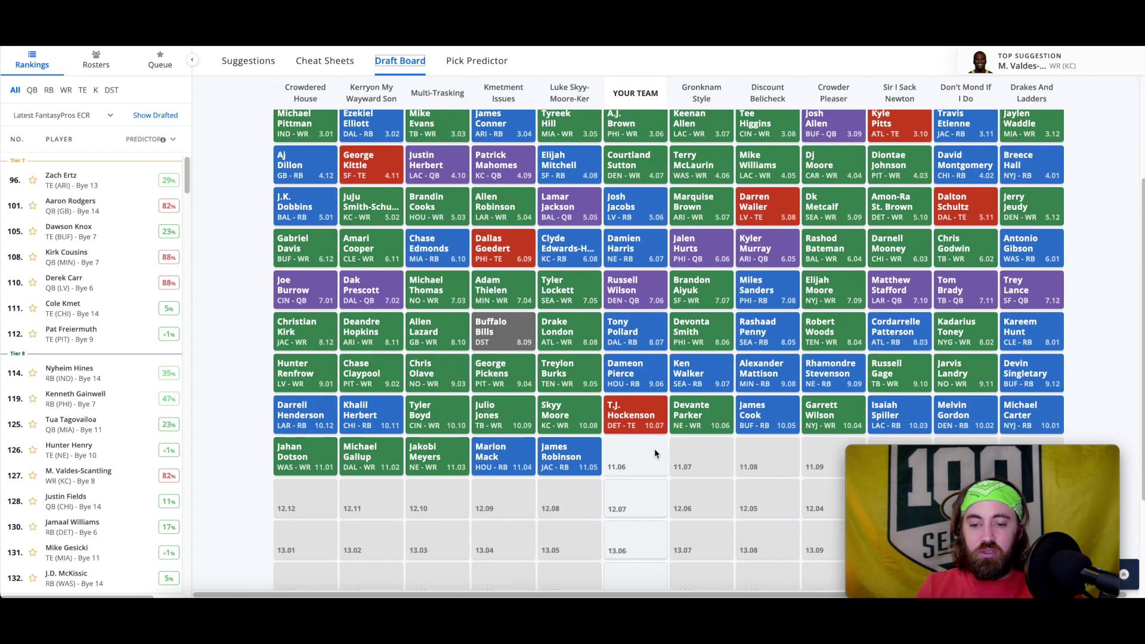
{"action": "scroll", "coordinate": [653, 454], "scroll_direction": "up", "scroll_amount": 3}
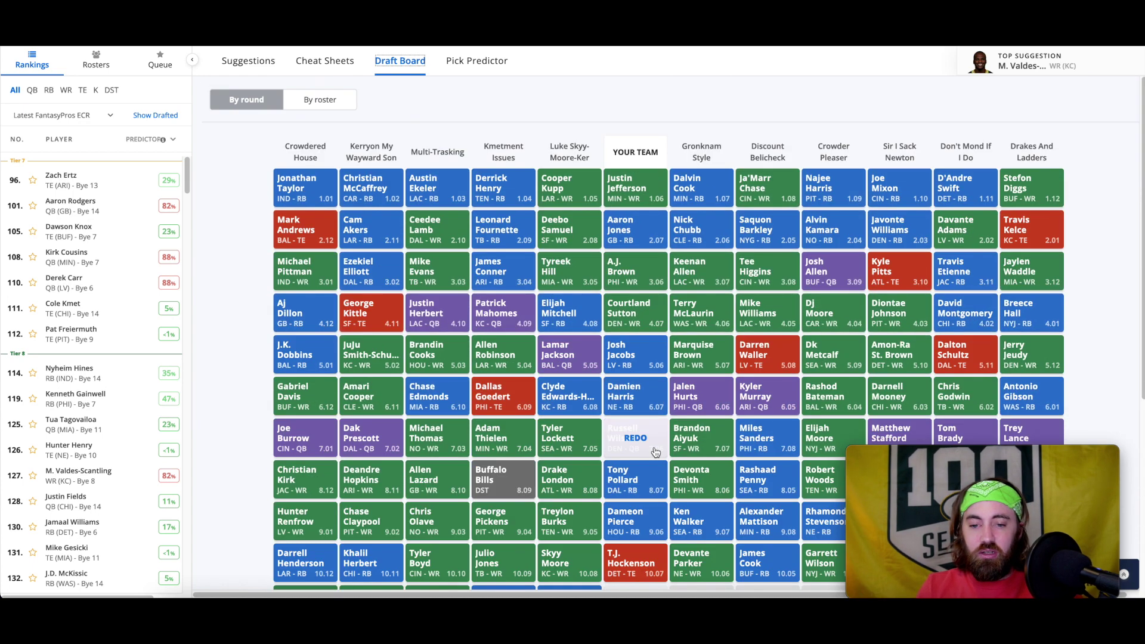
{"action": "left_click", "coordinate": [315, 64]}
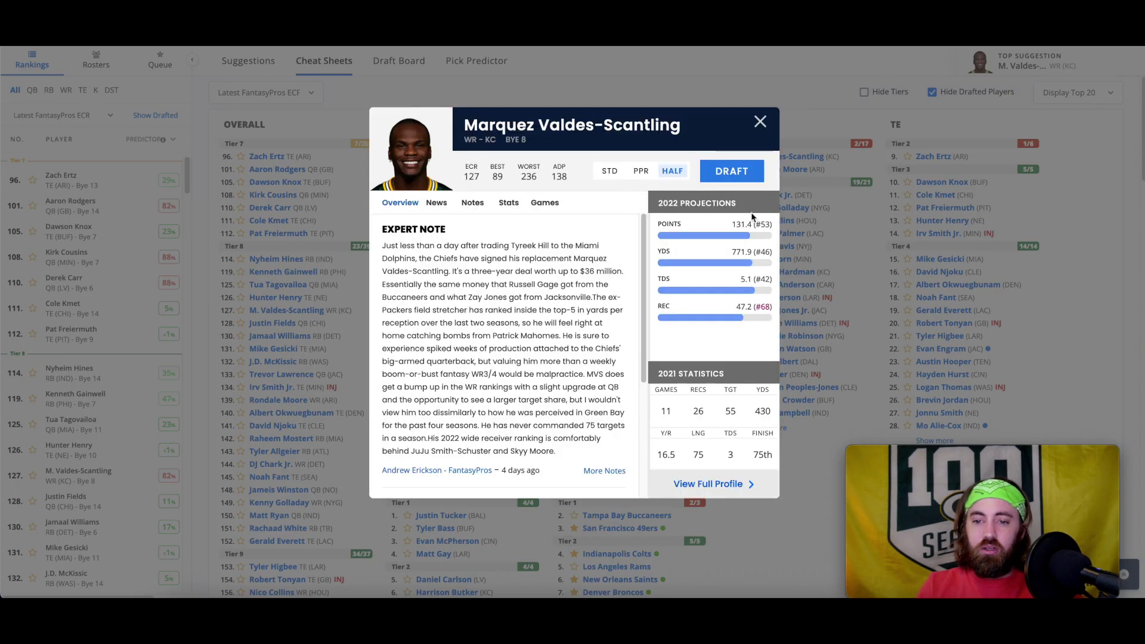
{"action": "left_click", "coordinate": [802, 331]}
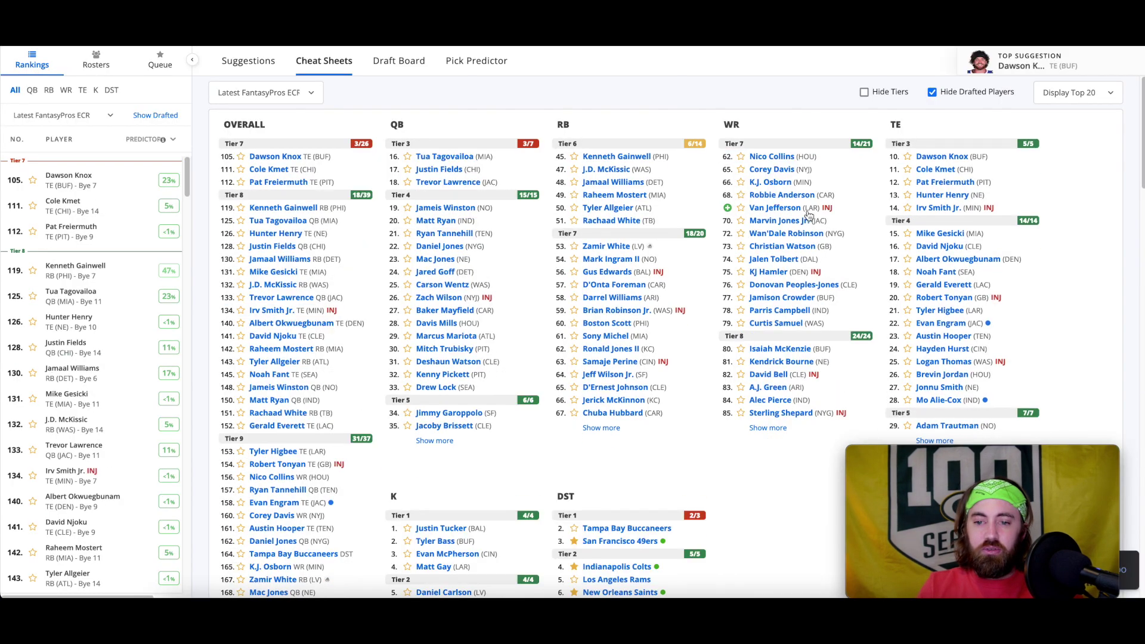
Check the latest picks on the draft board and draft running back Zamir White (LV) in round 12
{"action": "left_click", "coordinate": [398, 60]}
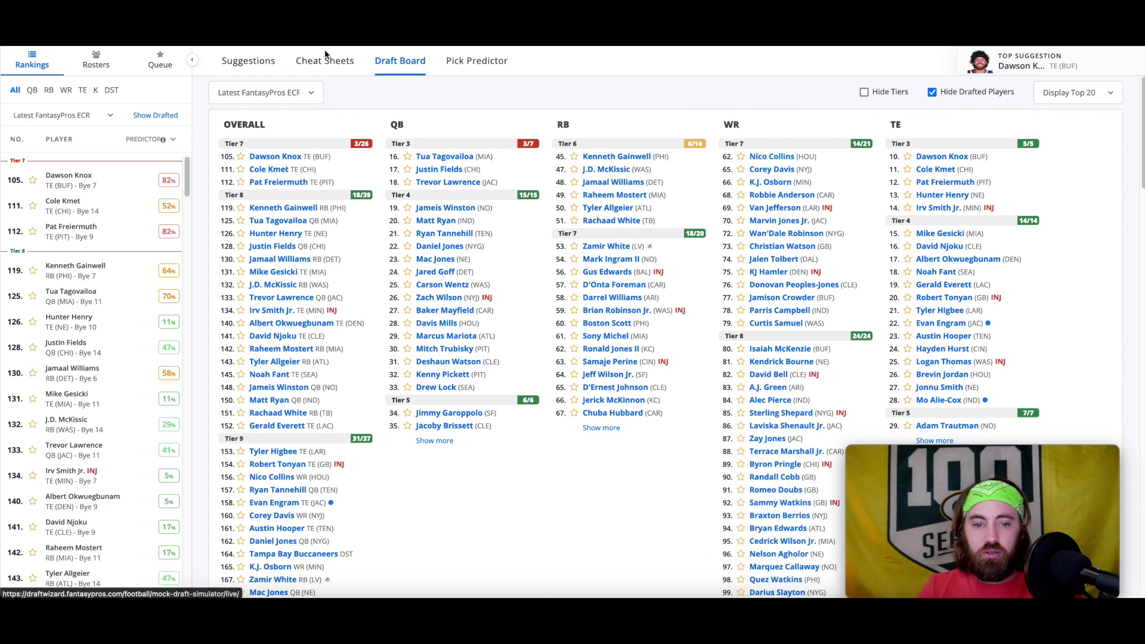
{"action": "scroll", "coordinate": [666, 471], "scroll_direction": "down", "scroll_amount": 5}
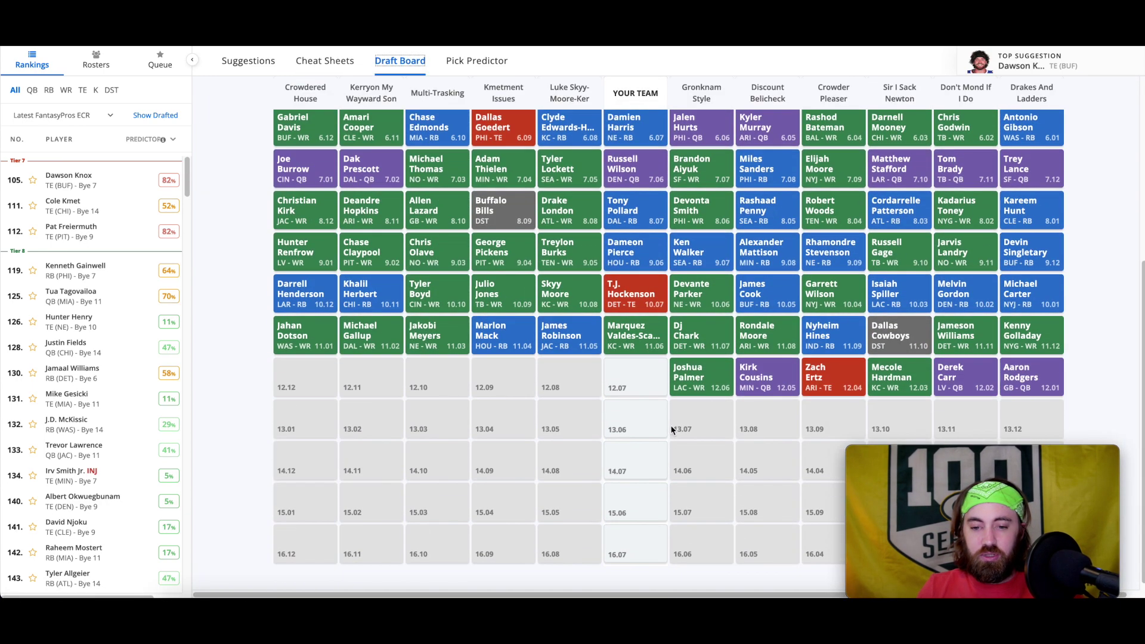
{"action": "left_click", "coordinate": [315, 62]}
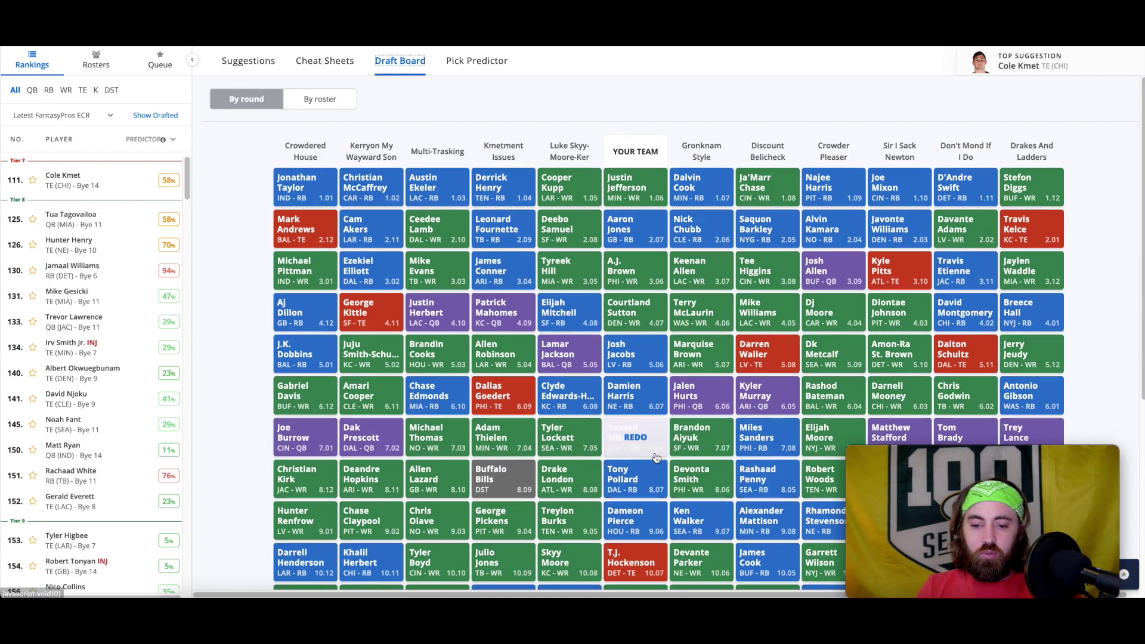
Compare the team's picks with the remaining players and draft quarterback Tua Tagovailoa (MIA) in round 13
{"action": "scroll", "coordinate": [655, 457], "scroll_direction": "down", "scroll_amount": 3}
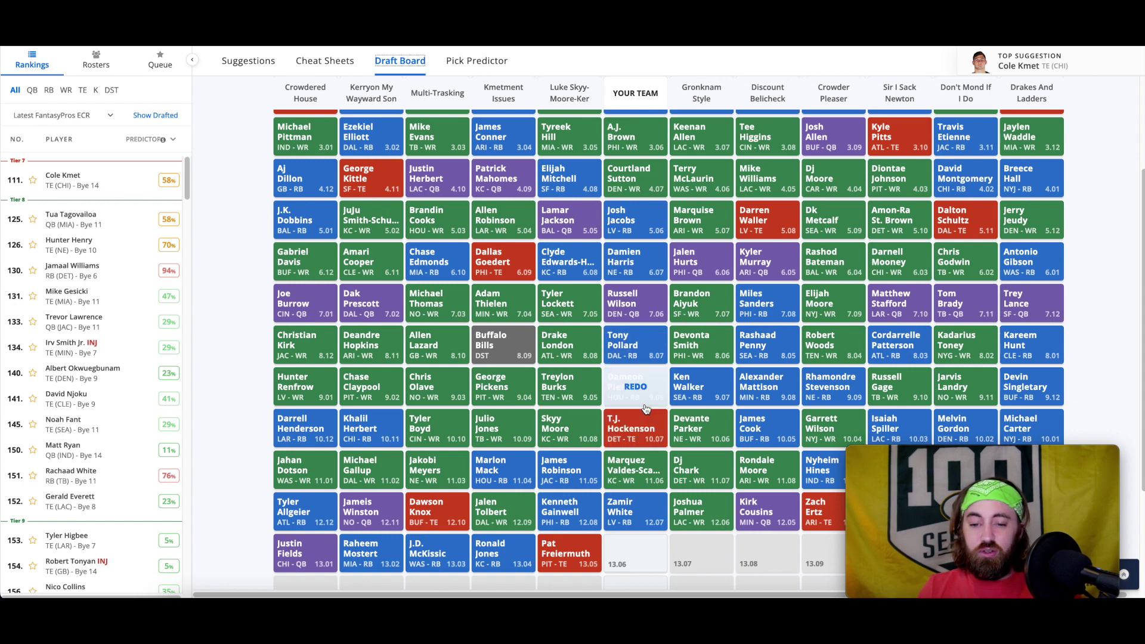
{"action": "scroll", "coordinate": [641, 506], "scroll_direction": "up", "scroll_amount": 2}
{"action": "scroll", "coordinate": [638, 418], "scroll_direction": "down", "scroll_amount": 5}
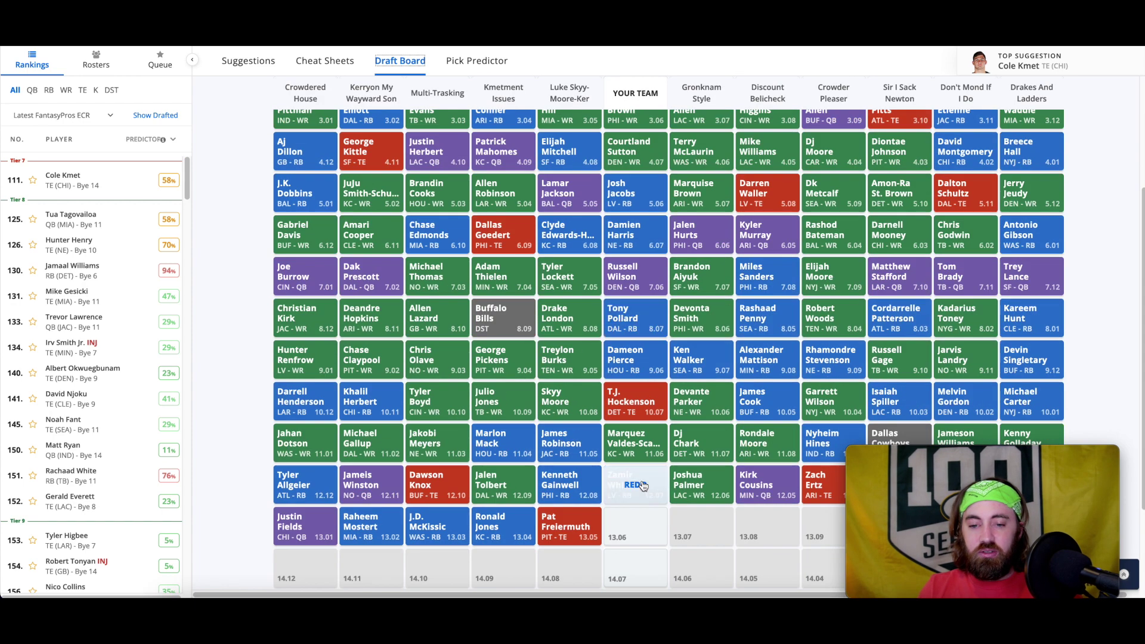
{"action": "scroll", "coordinate": [634, 404], "scroll_direction": "up", "scroll_amount": 5}
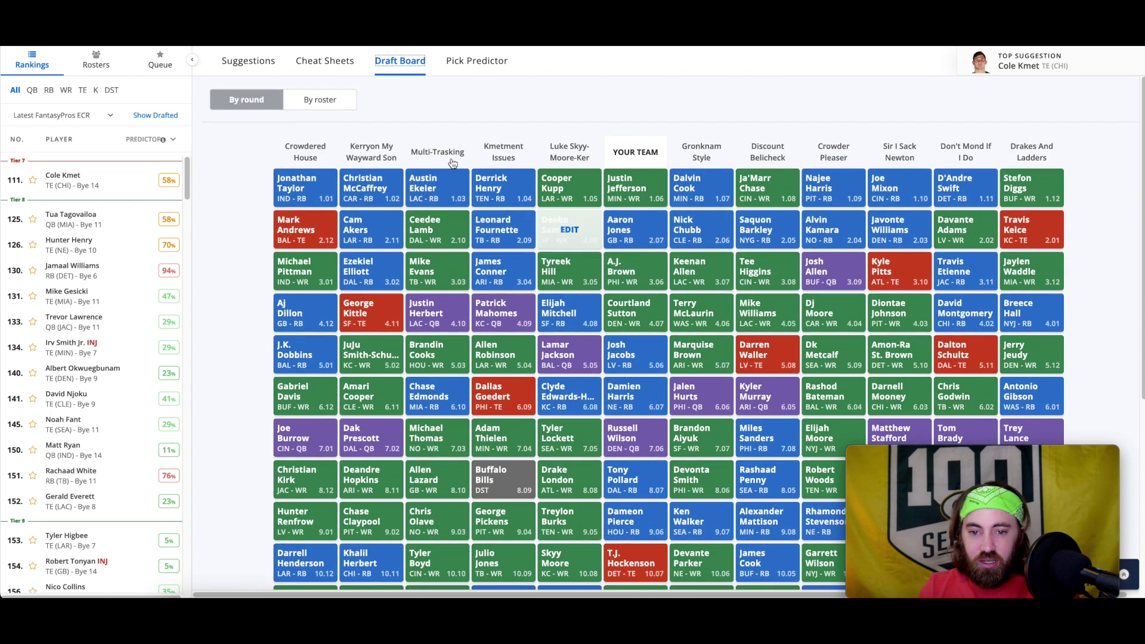
{"action": "scroll", "coordinate": [502, 268], "scroll_direction": "down", "scroll_amount": 2}
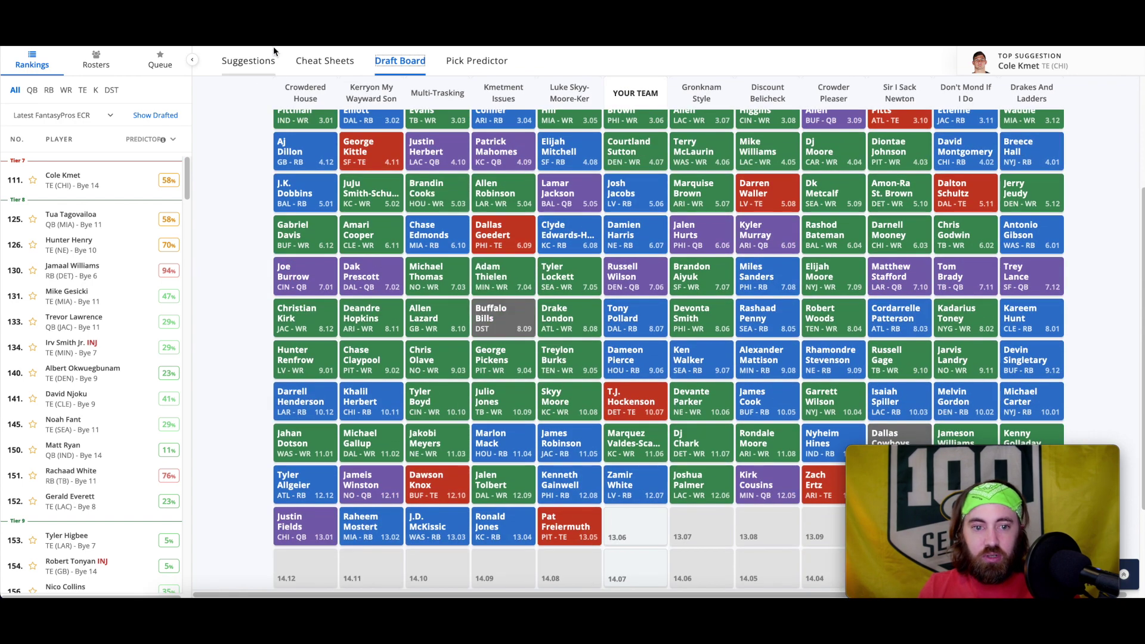
{"action": "left_click", "coordinate": [324, 60]}
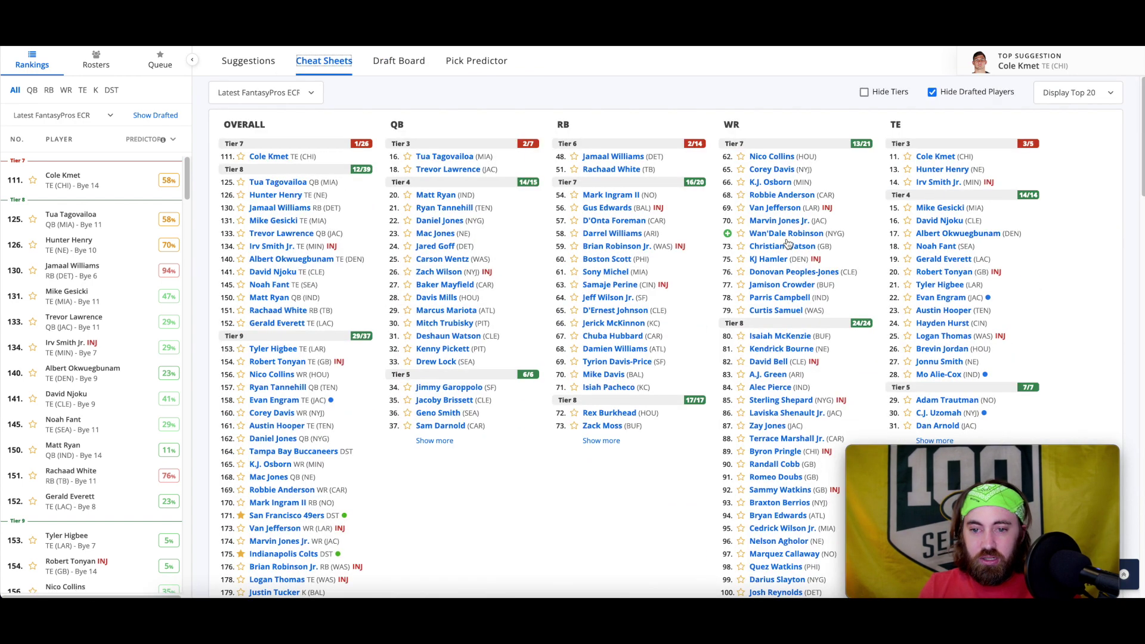
{"action": "left_click", "coordinate": [399, 60]}
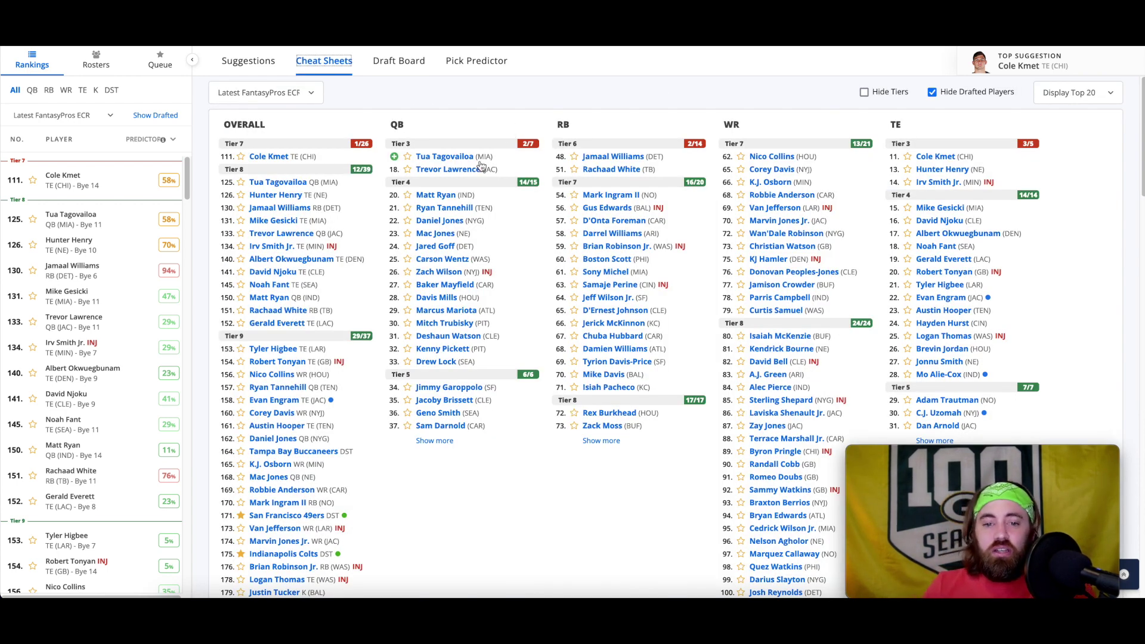
{"action": "left_click", "coordinate": [455, 157]}
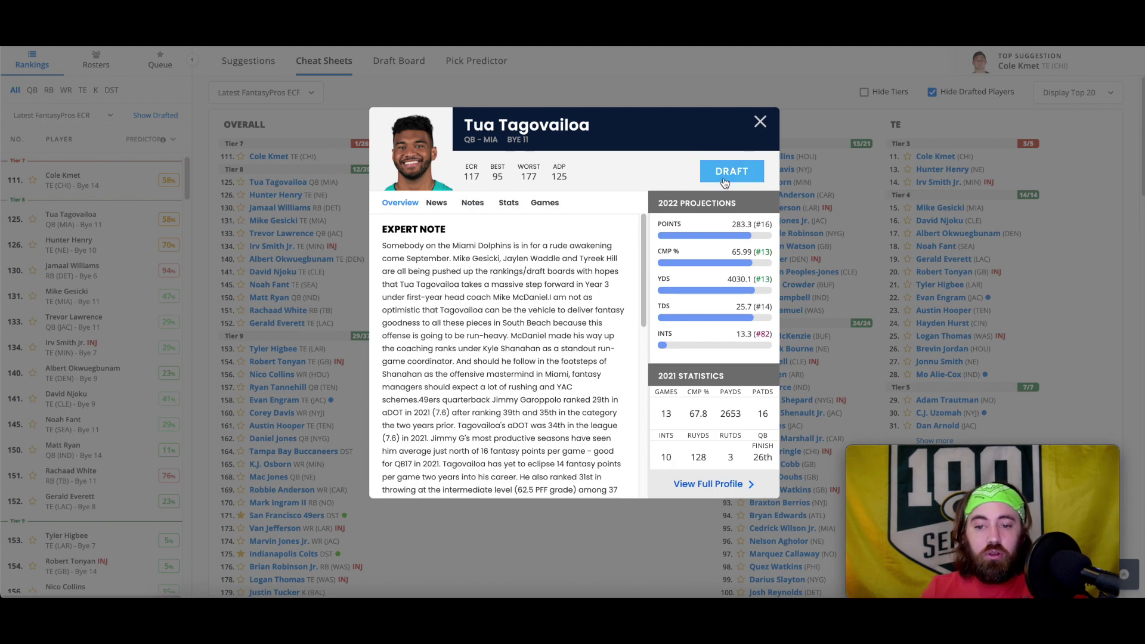
{"action": "left_click", "coordinate": [232, 434]}
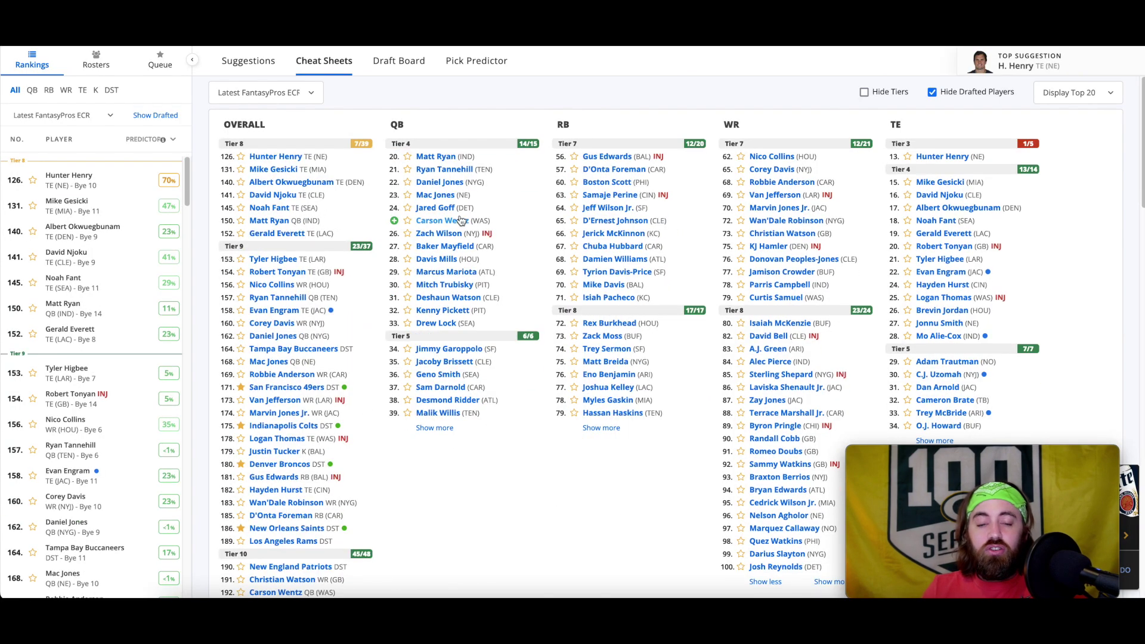
Review the roster on the draft board and draft wide receiver Isaiah McKenzie (BUF) in round 14
{"action": "left_click", "coordinate": [408, 63]}
{"action": "scroll", "coordinate": [680, 178], "scroll_direction": "down", "scroll_amount": 5}
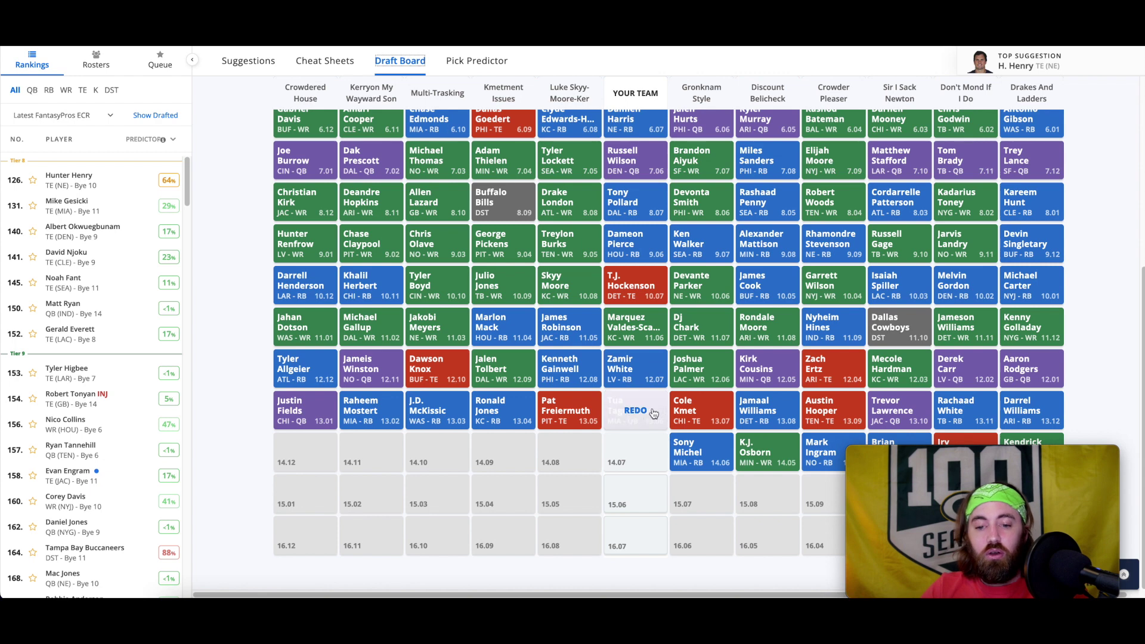
{"action": "left_click", "coordinate": [319, 63]}
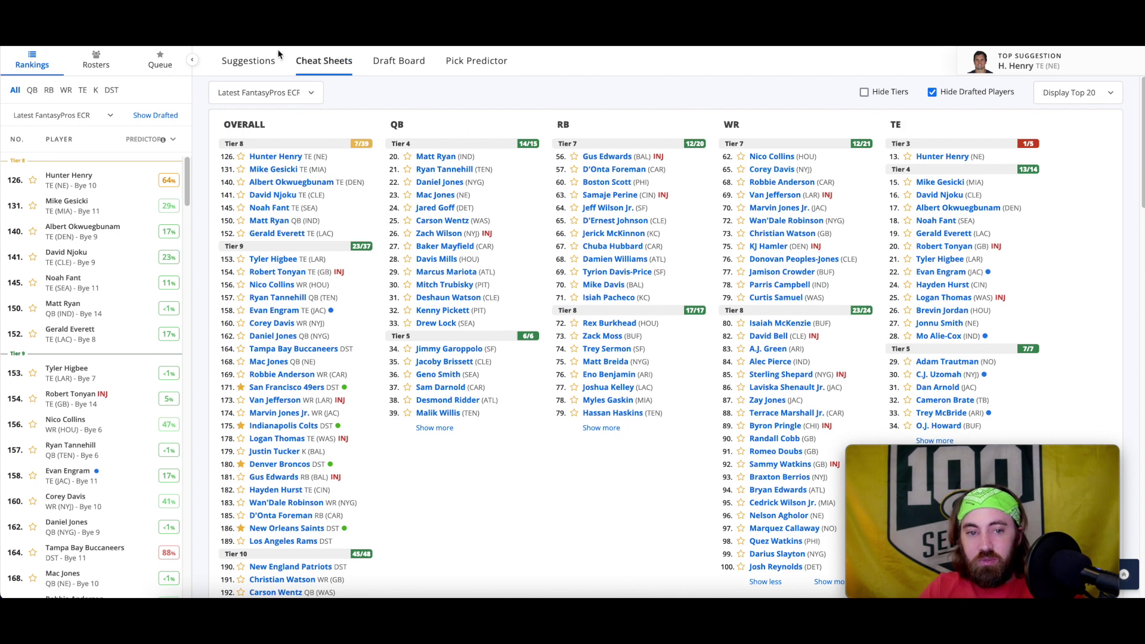
{"action": "left_click", "coordinate": [253, 65]}
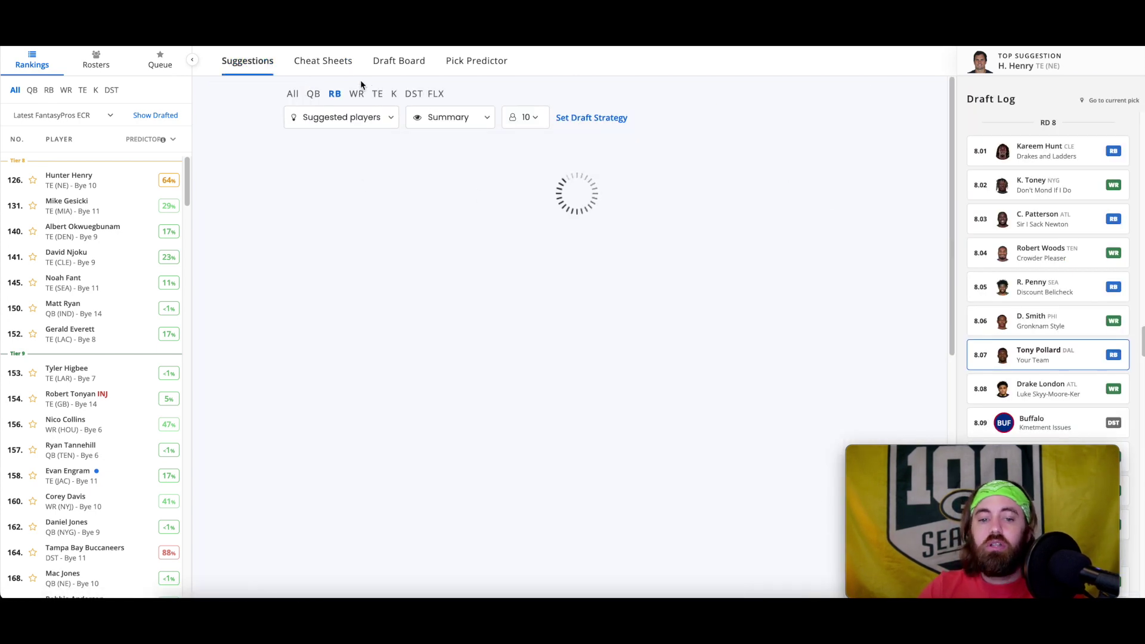
{"action": "left_click", "coordinate": [384, 62]}
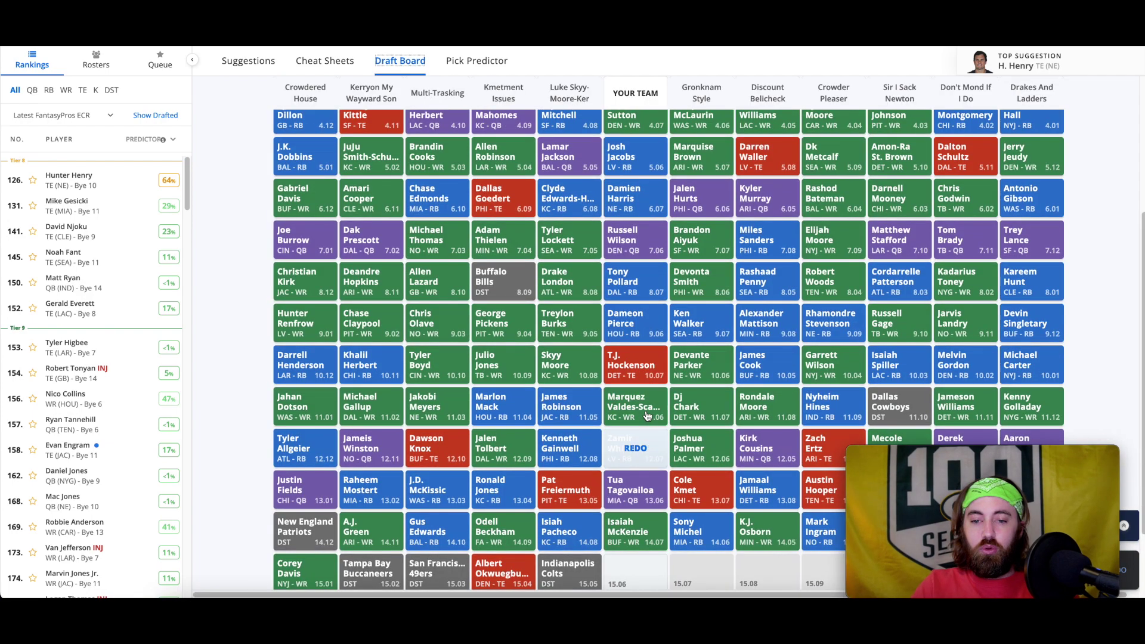
Review the team's picks across all rounds, compare the available defenses and kickers, and draft kicker Justin Tucker (BAL) in round 15
{"action": "scroll", "coordinate": [665, 310], "scroll_direction": "up", "scroll_amount": 5}
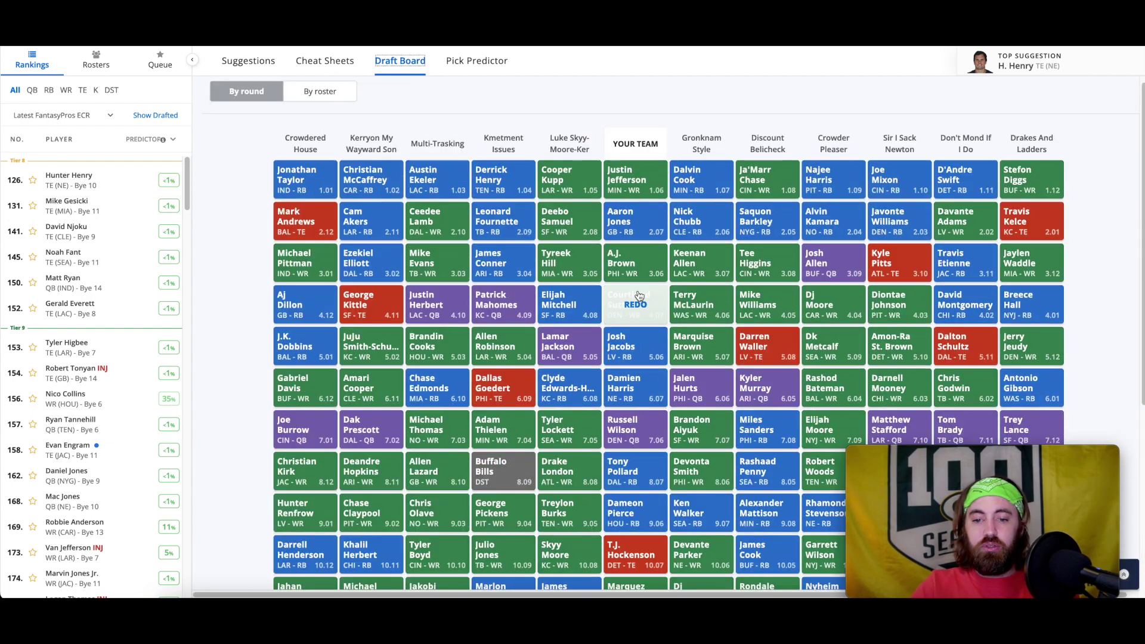
{"action": "scroll", "coordinate": [656, 418], "scroll_direction": "down", "scroll_amount": 5}
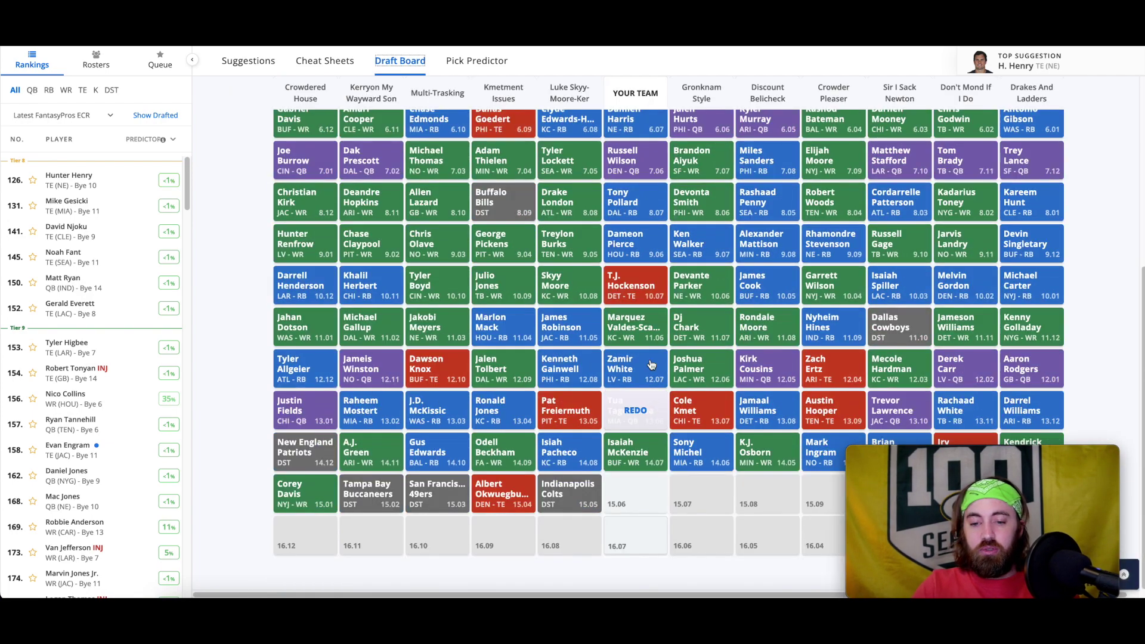
{"action": "scroll", "coordinate": [641, 334], "scroll_direction": "up", "scroll_amount": 3}
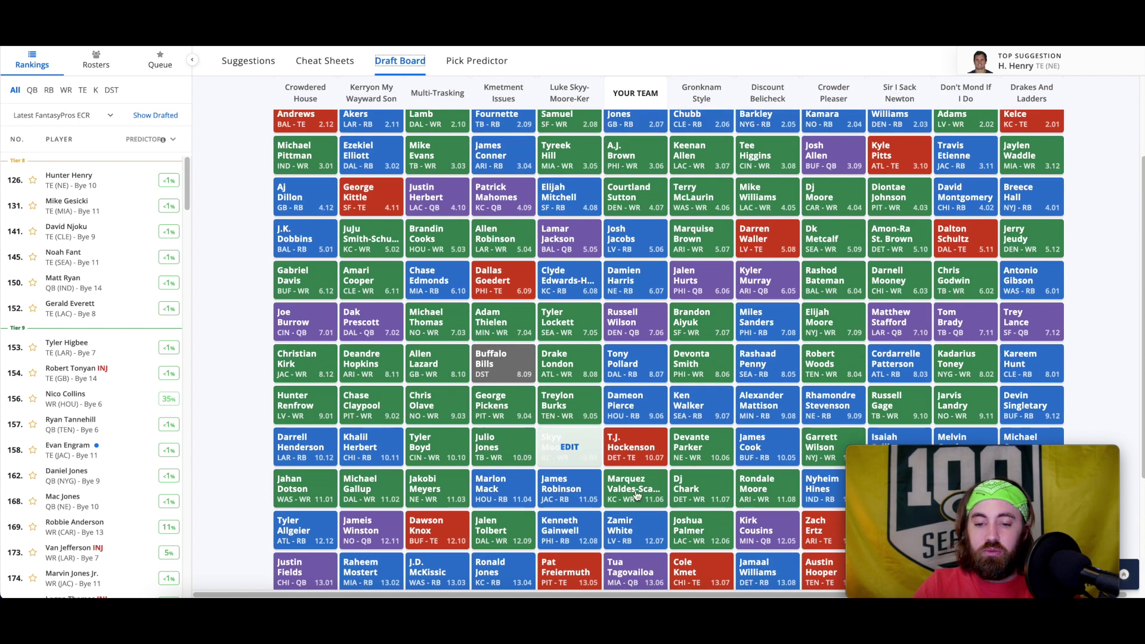
{"action": "scroll", "coordinate": [631, 504], "scroll_direction": "down", "scroll_amount": 3}
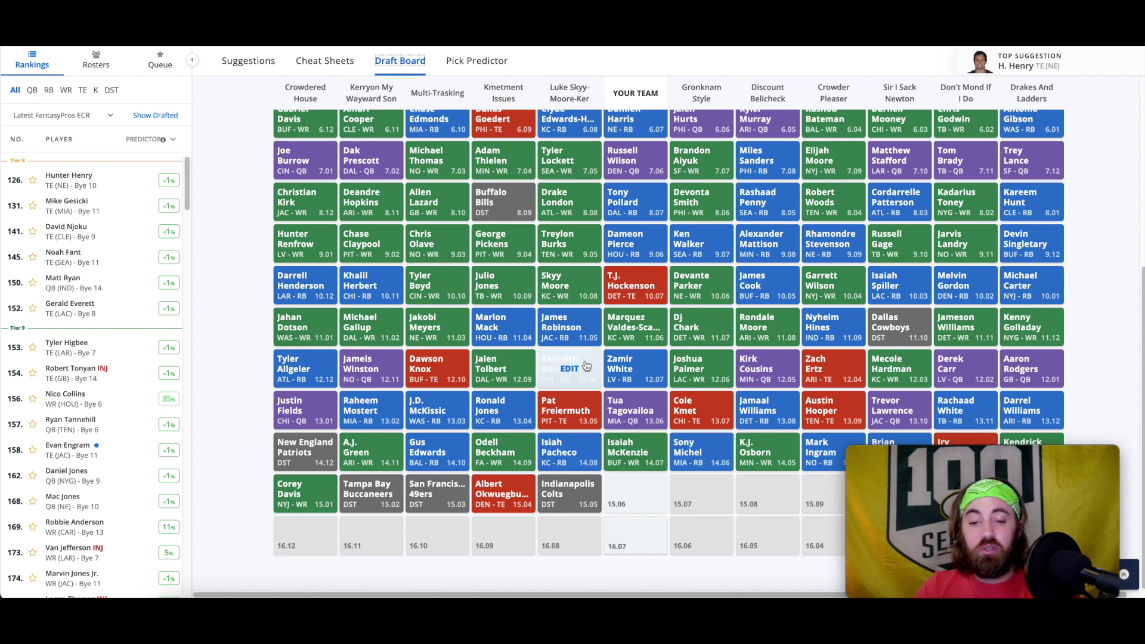
{"action": "left_click", "coordinate": [349, 61]}
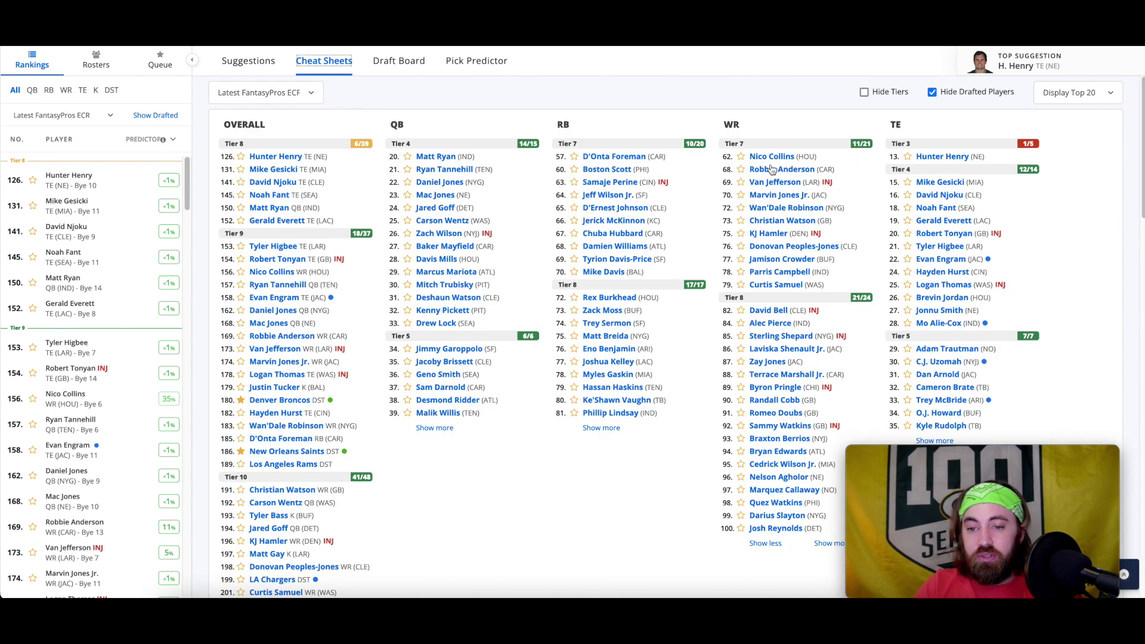
{"action": "scroll", "coordinate": [626, 317], "scroll_direction": "down", "scroll_amount": 7}
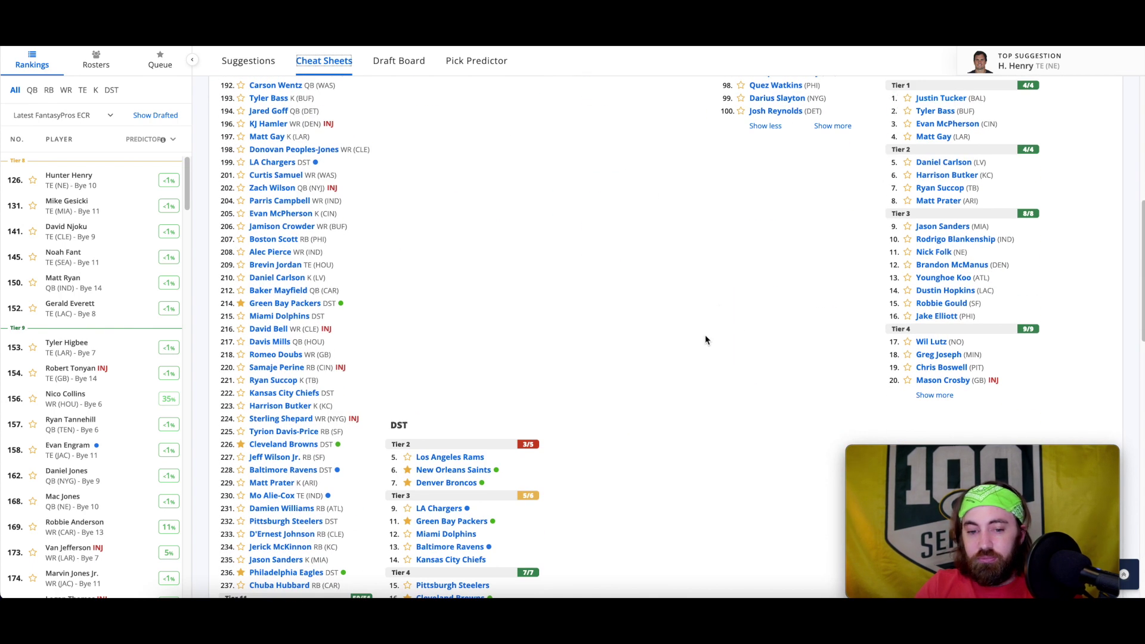
{"action": "mouse_move", "coordinate": [443, 463]}
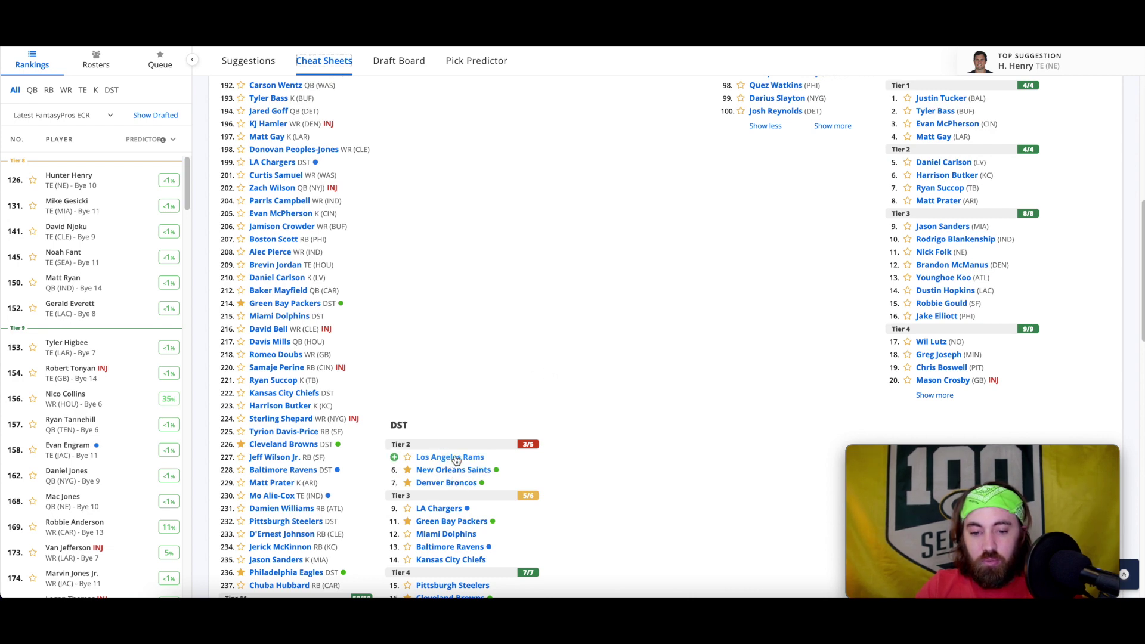
{"action": "scroll", "coordinate": [888, 191], "scroll_direction": "up", "scroll_amount": 2}
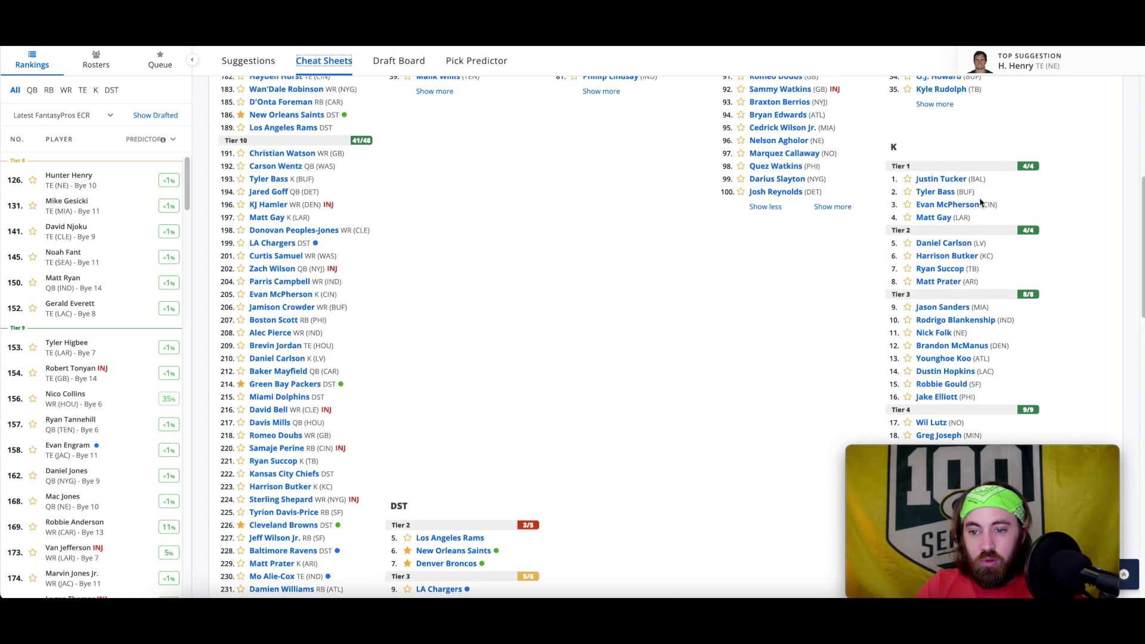
{"action": "left_click", "coordinate": [939, 183]}
{"action": "left_click", "coordinate": [756, 119]}
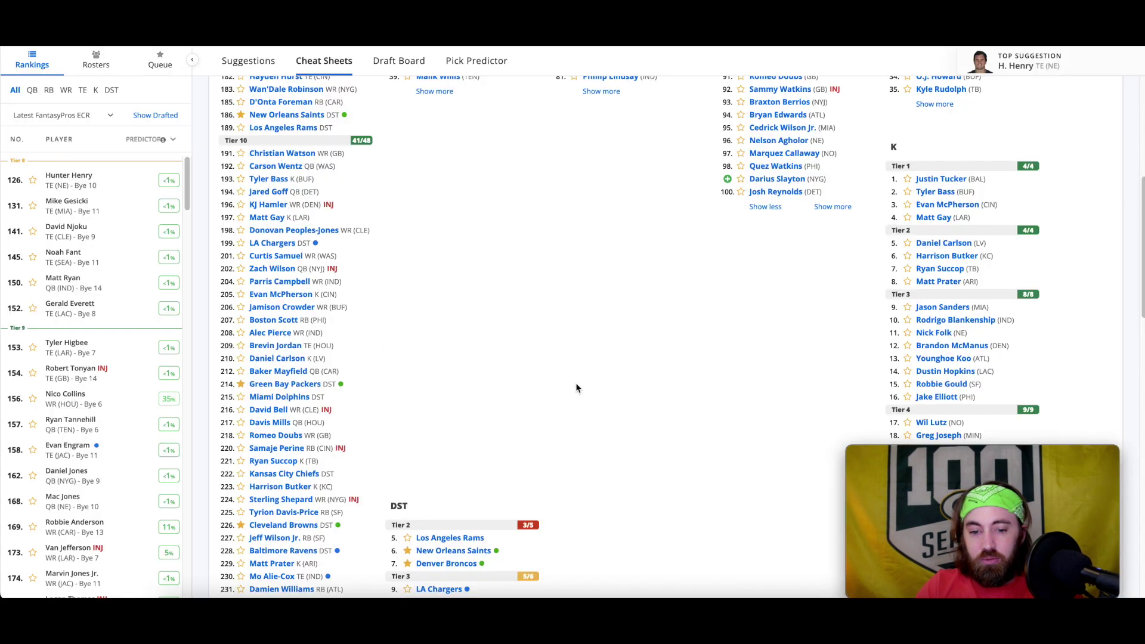
Draft the Green Bay Packers defense in round 16 to complete the roster
{"action": "scroll", "coordinate": [550, 391], "scroll_direction": "down", "scroll_amount": 5}
{"action": "left_click", "coordinate": [452, 415]}
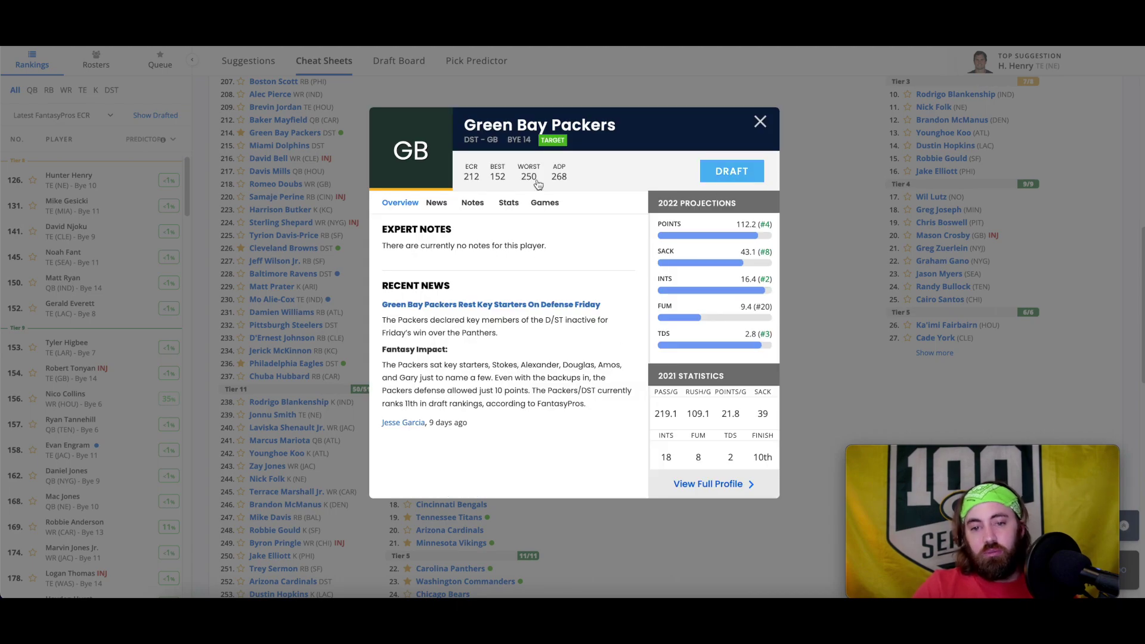
{"action": "left_click", "coordinate": [731, 172]}
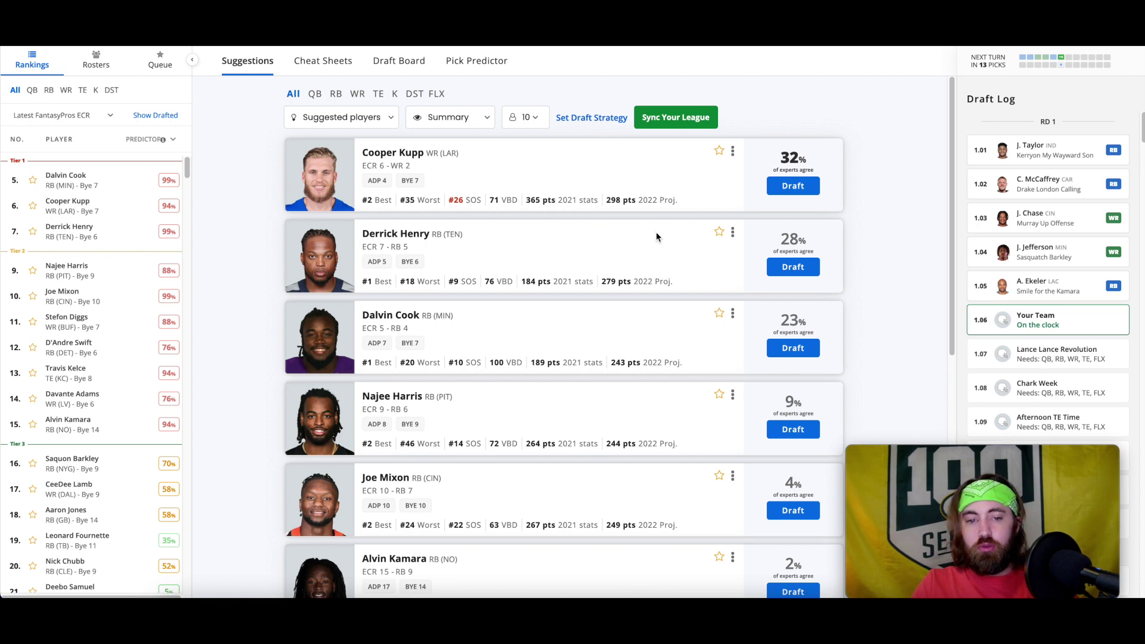
In the new mock draft, draft running backs Derrick Henry (TEN) in round one and Saquon Barkley (NYG) in round two
{"action": "left_click", "coordinate": [793, 268]}
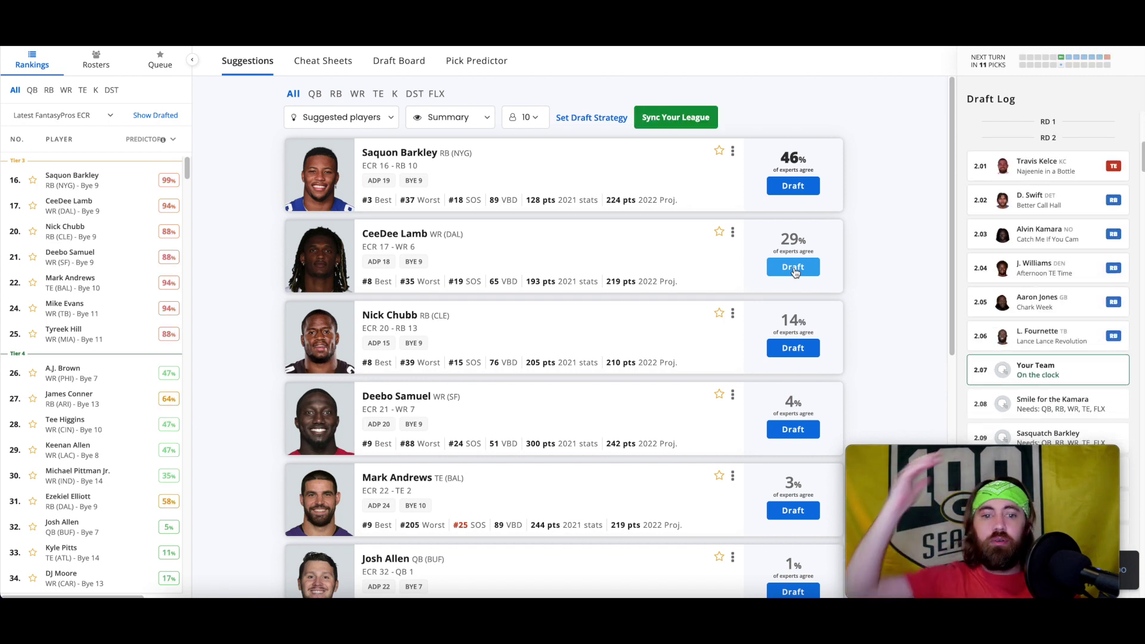
{"action": "left_click", "coordinate": [792, 186]}
Hide drafted players on the cheat sheet, check the draft board, and draft wide receiver Tyreek Hill (MIA) in round three
{"action": "left_click", "coordinate": [328, 61]}
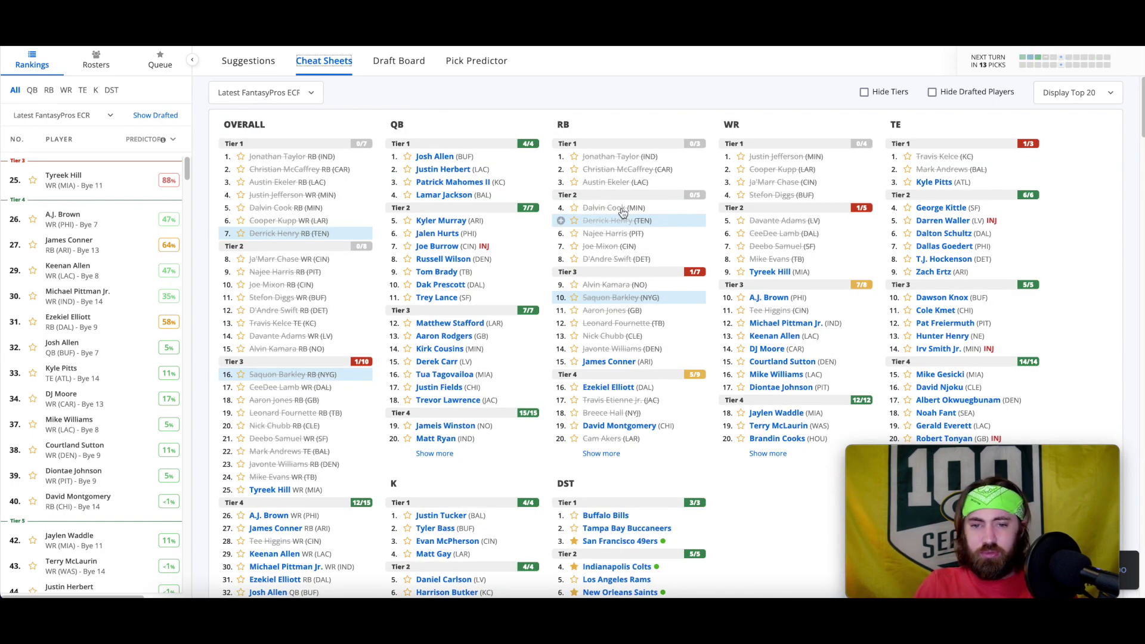
{"action": "left_click", "coordinate": [933, 93]}
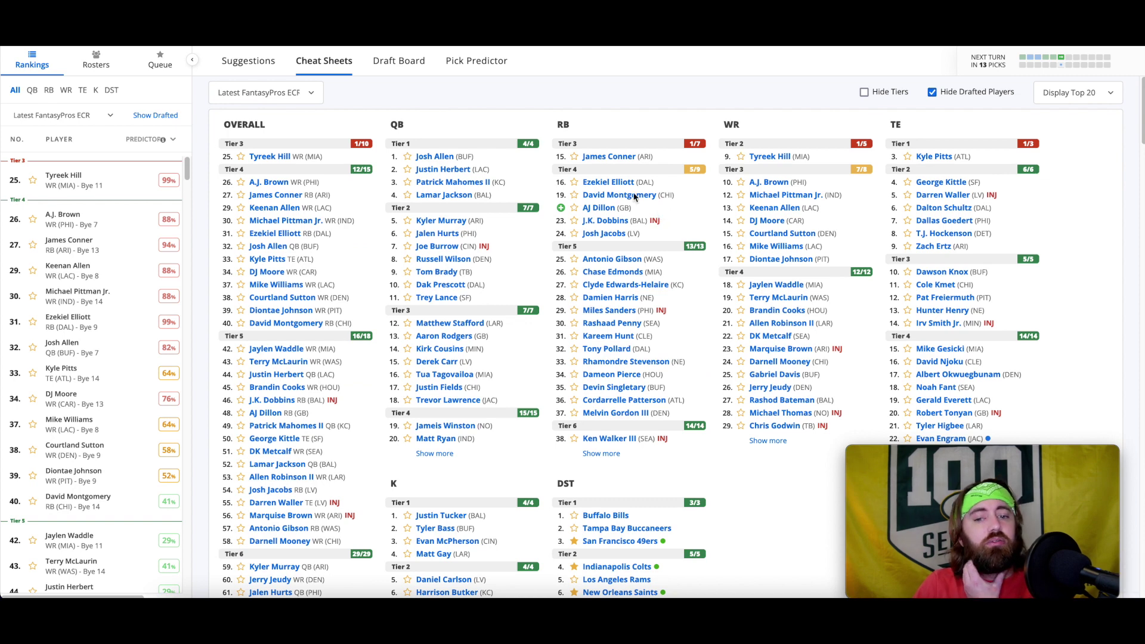
{"action": "left_click", "coordinate": [404, 57]}
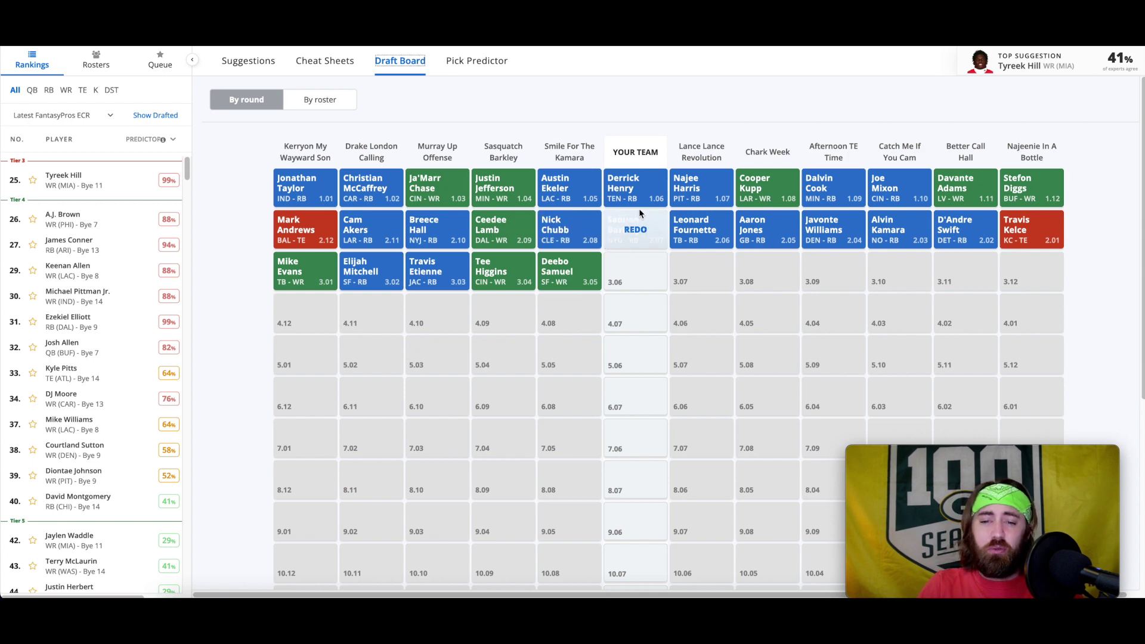
{"action": "left_click", "coordinate": [334, 64]}
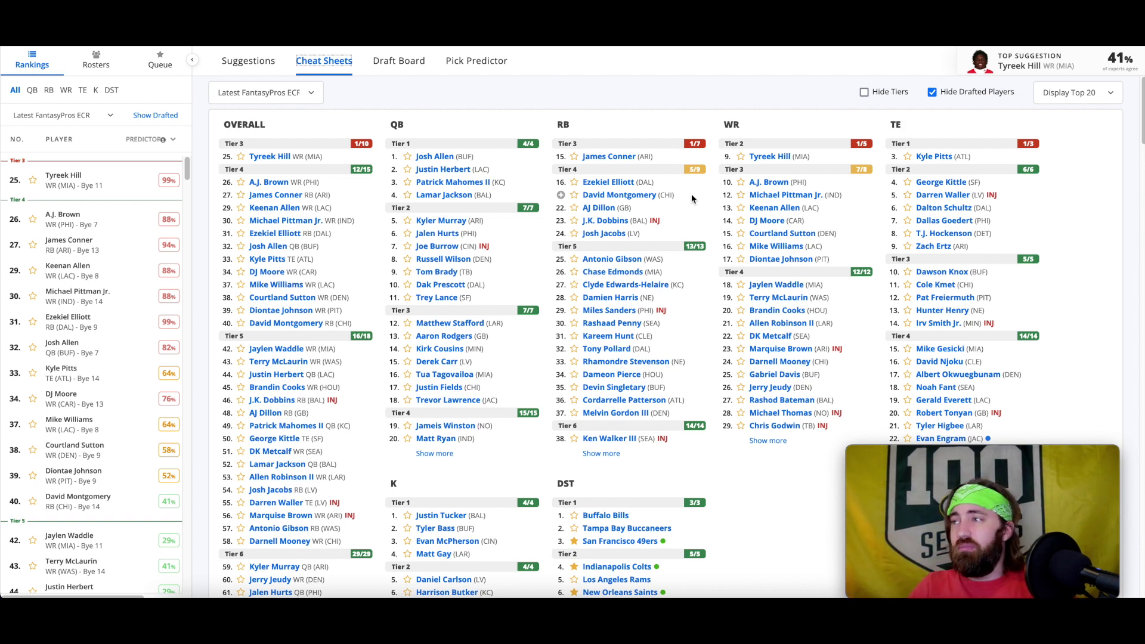
{"action": "left_click", "coordinate": [771, 156]}
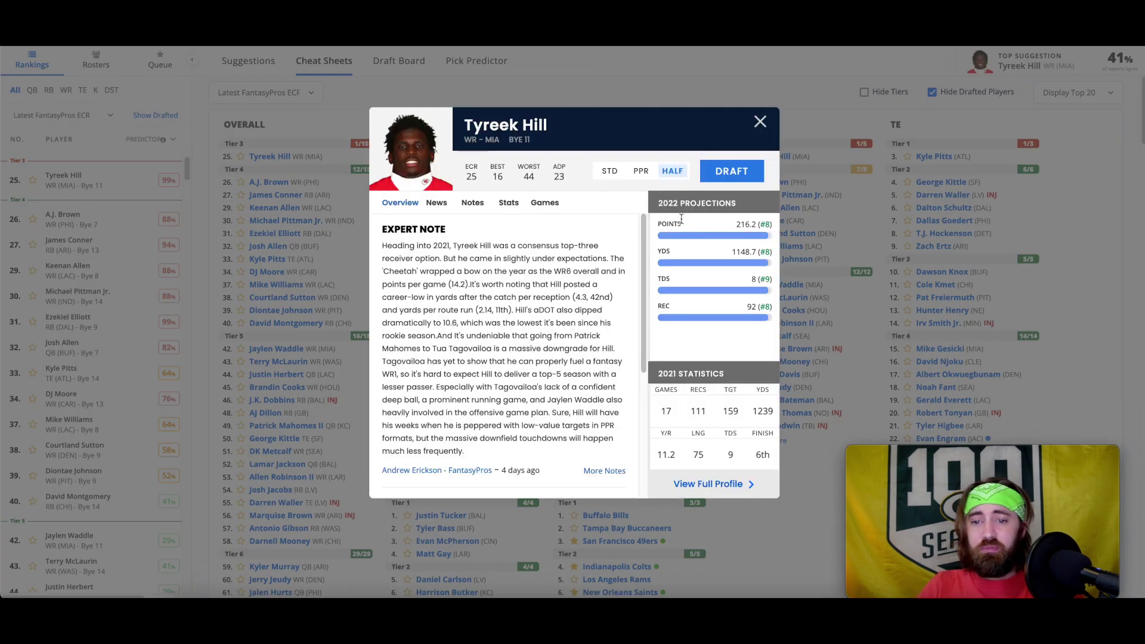
{"action": "left_click", "coordinate": [732, 172]}
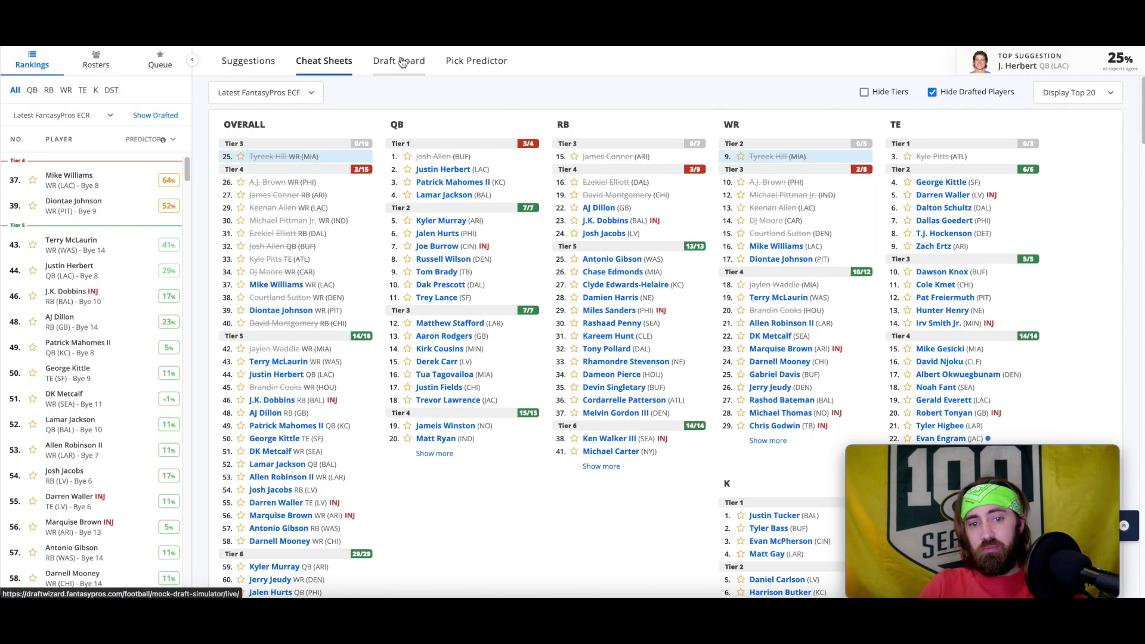
Review the draft board, compare the available players by position, and draft running back AJ Dillon (GB) in round four
{"action": "left_click", "coordinate": [401, 62]}
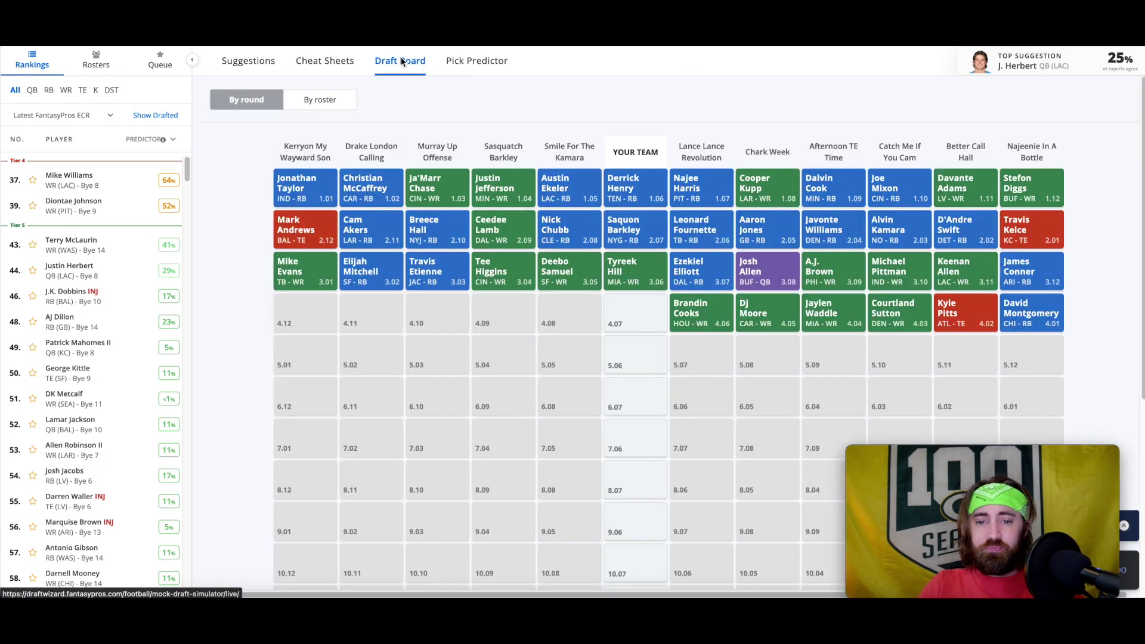
{"action": "left_click", "coordinate": [316, 66]}
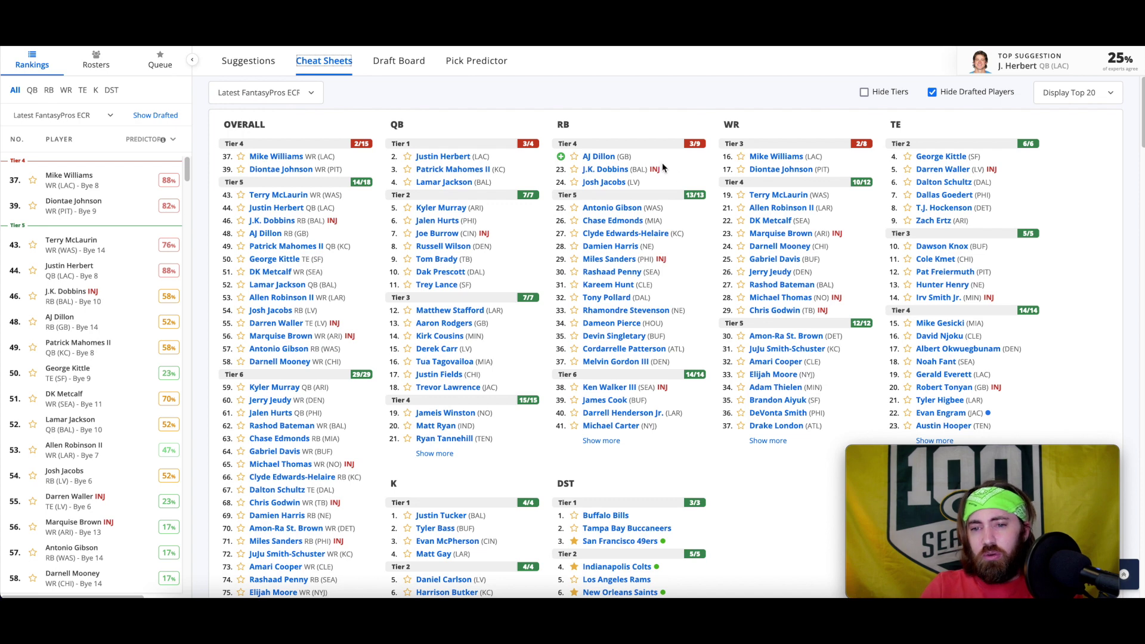
{"action": "left_click", "coordinate": [600, 157]}
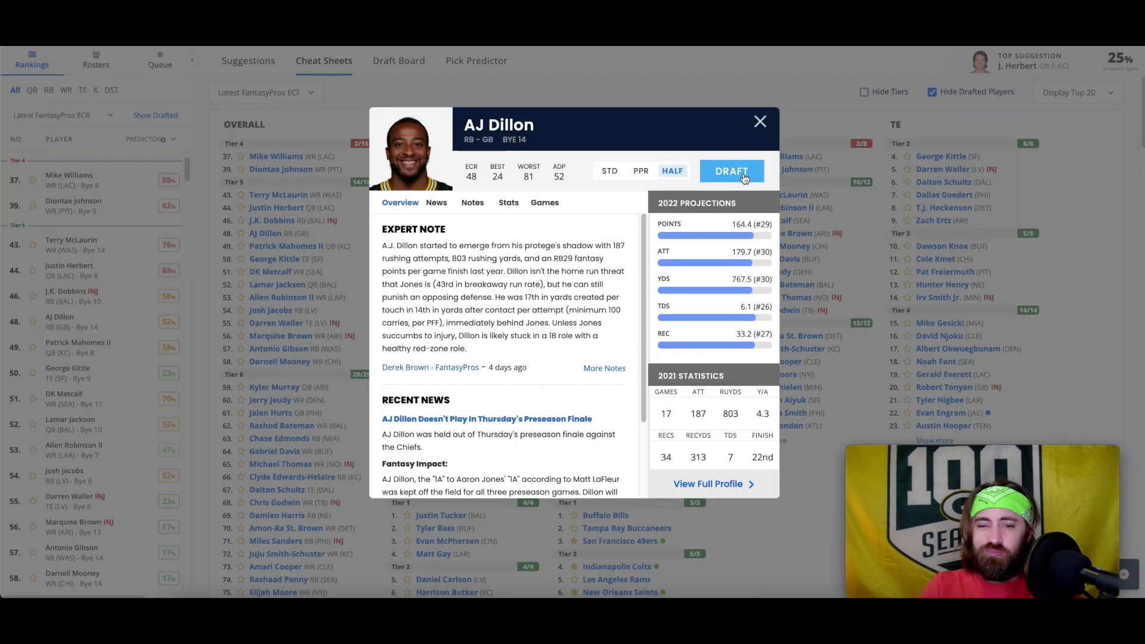
{"action": "left_click", "coordinate": [737, 173]}
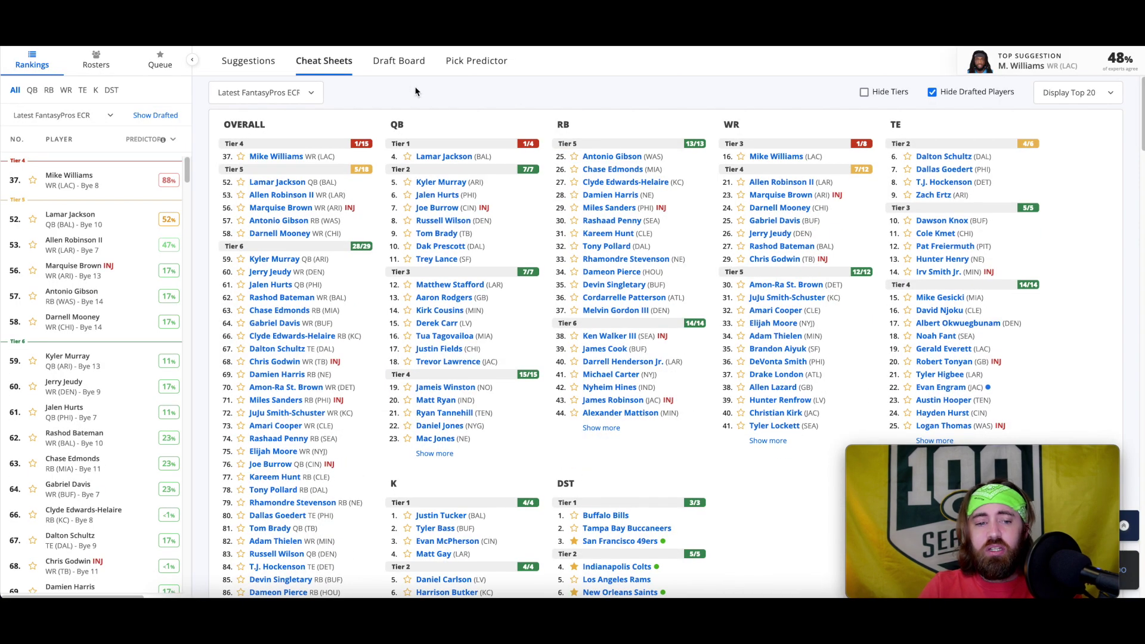
Review the roster and draft wide receivers Mike Williams (LAC) in round five and Marquise Brown (ARI) in round six
{"action": "left_click", "coordinate": [406, 60]}
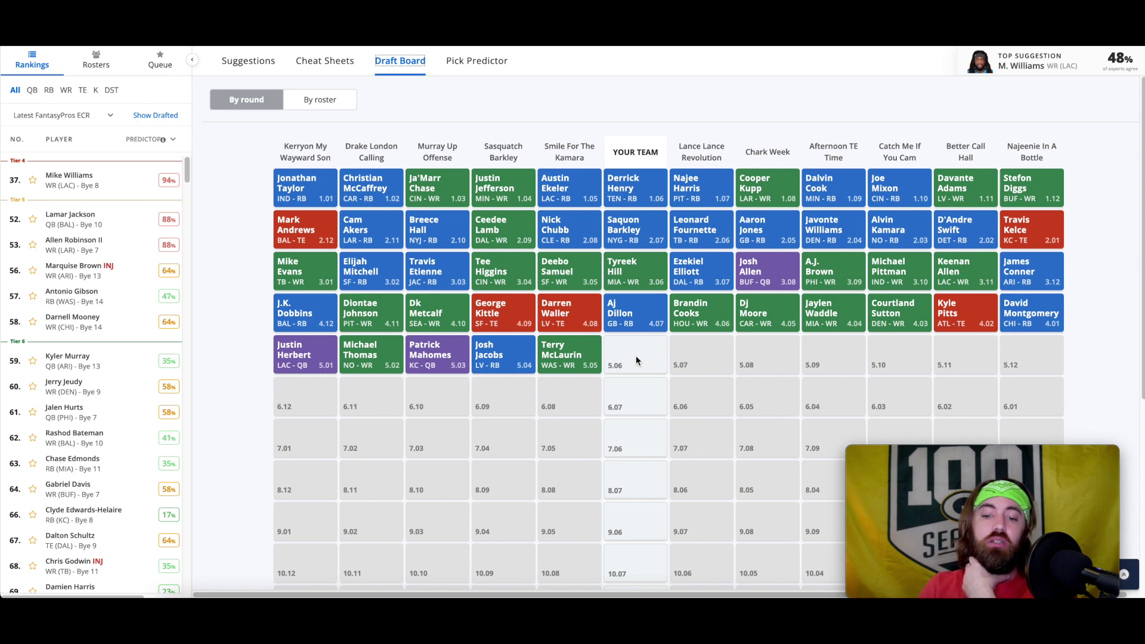
{"action": "left_click", "coordinate": [333, 65]}
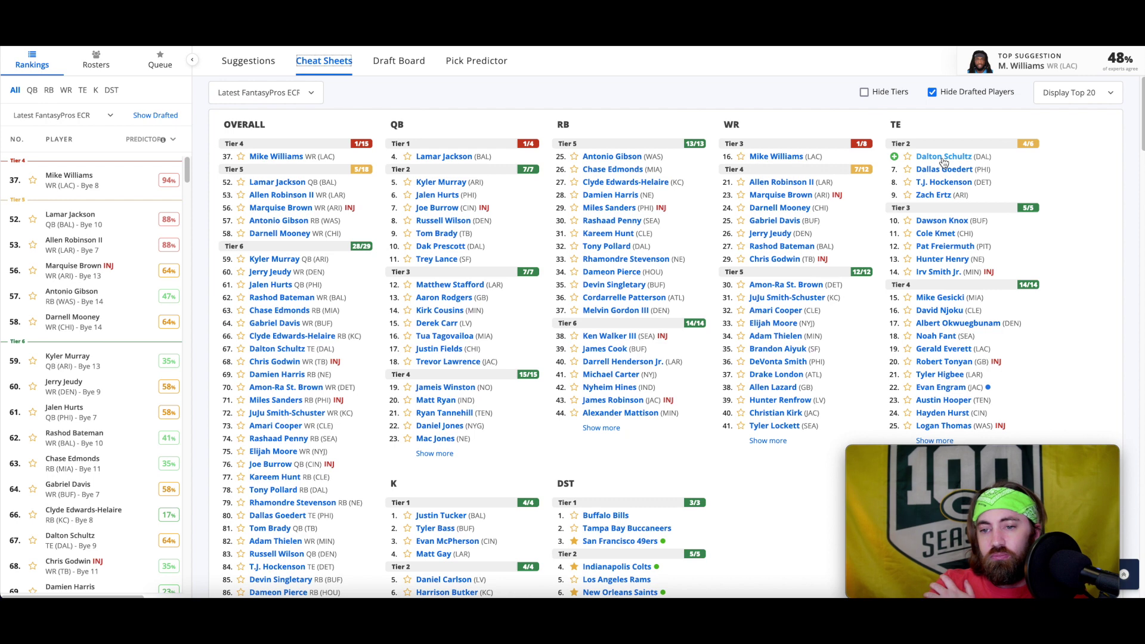
{"action": "left_click", "coordinate": [399, 62]}
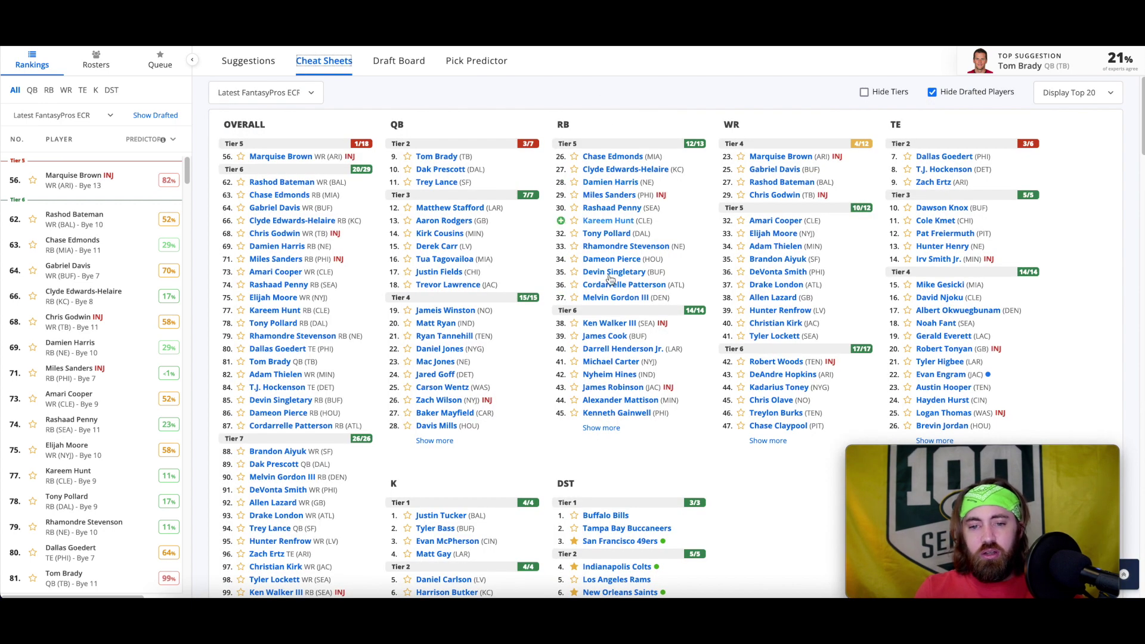
{"action": "left_click", "coordinate": [782, 157]}
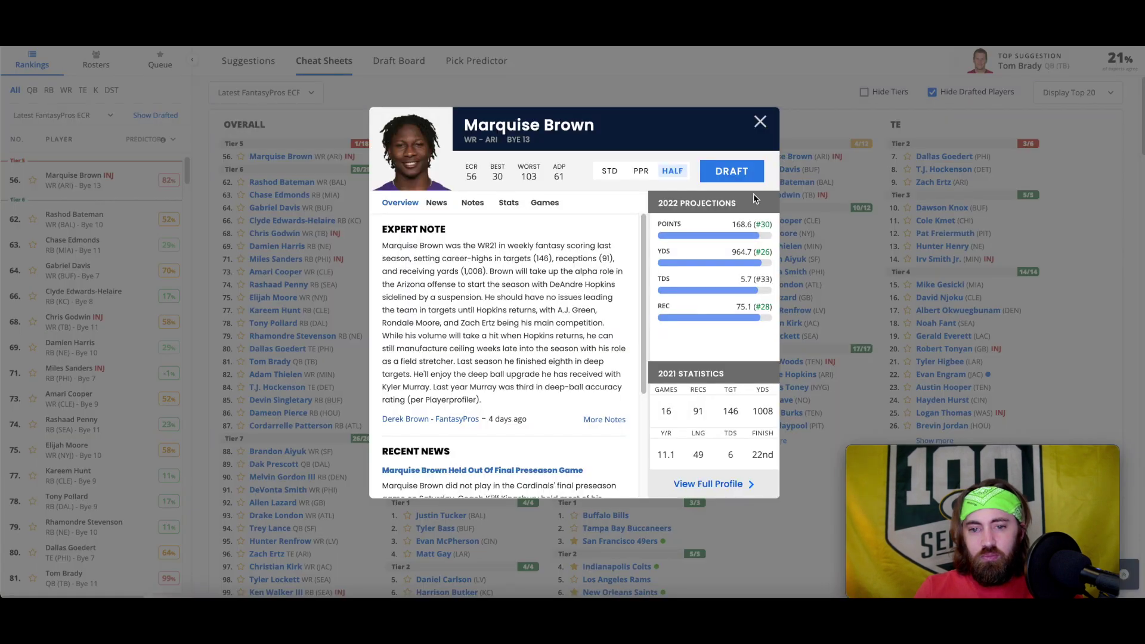
{"action": "left_click", "coordinate": [732, 172]}
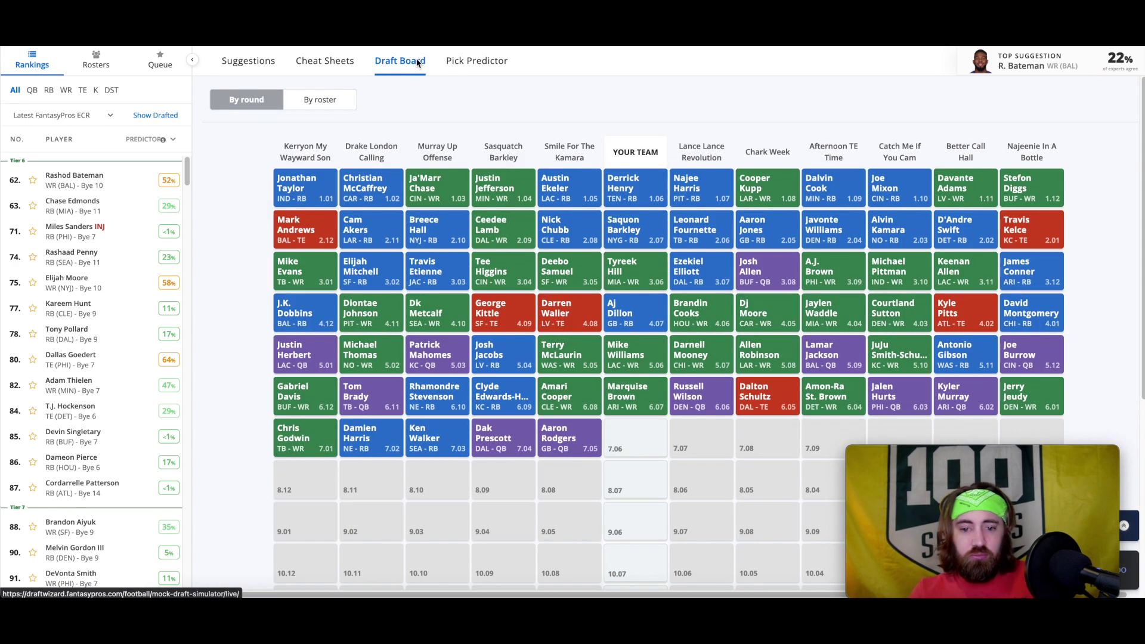
Compare the remaining players on the cheat sheet and draft wide receiver Rashod Bateman (BAL) in round seven
{"action": "left_click", "coordinate": [324, 61]}
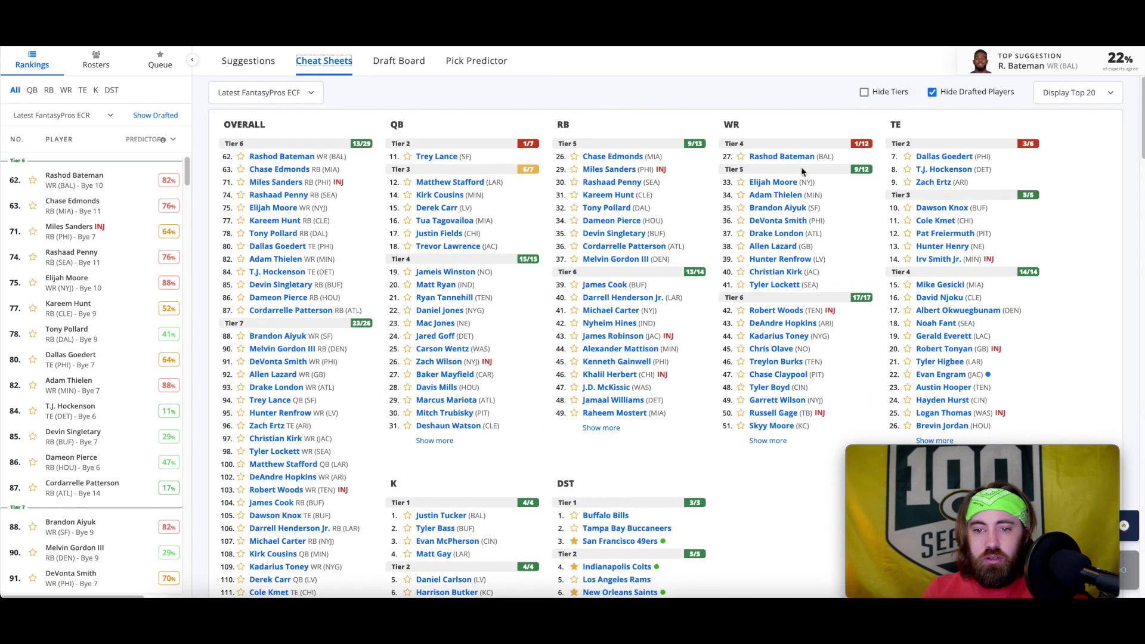
{"action": "left_click", "coordinate": [789, 159]}
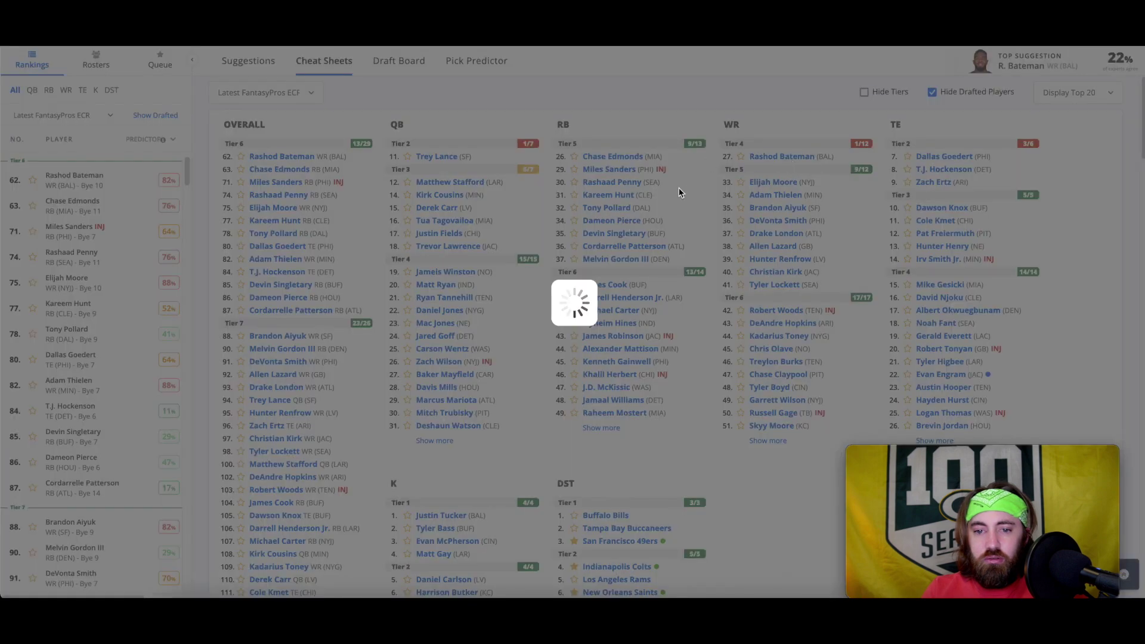
{"action": "key", "text": "Escape"}
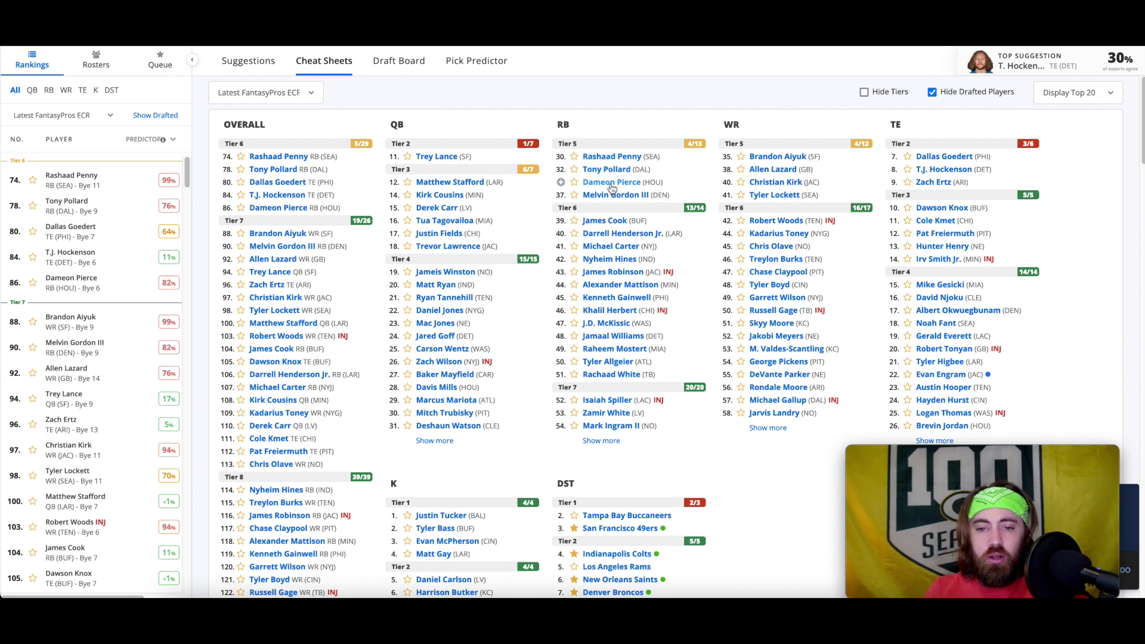
Check the roster on the draft board and draft running back Tony Pollard (DAL) in round eight
{"action": "left_click", "coordinate": [403, 62]}
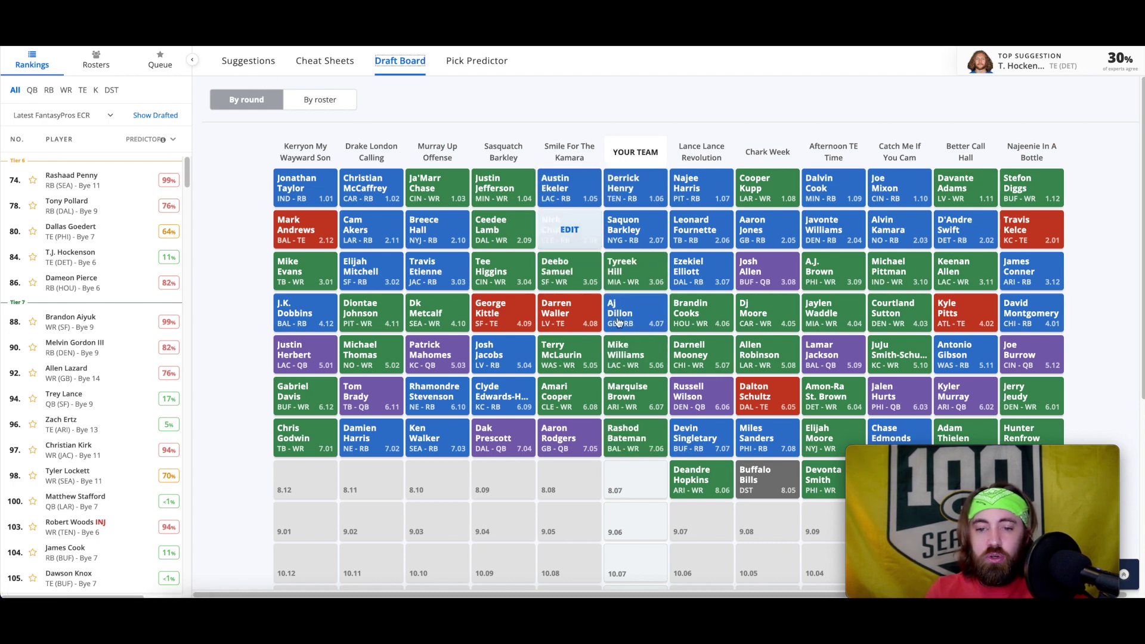
{"action": "left_click", "coordinate": [332, 62]}
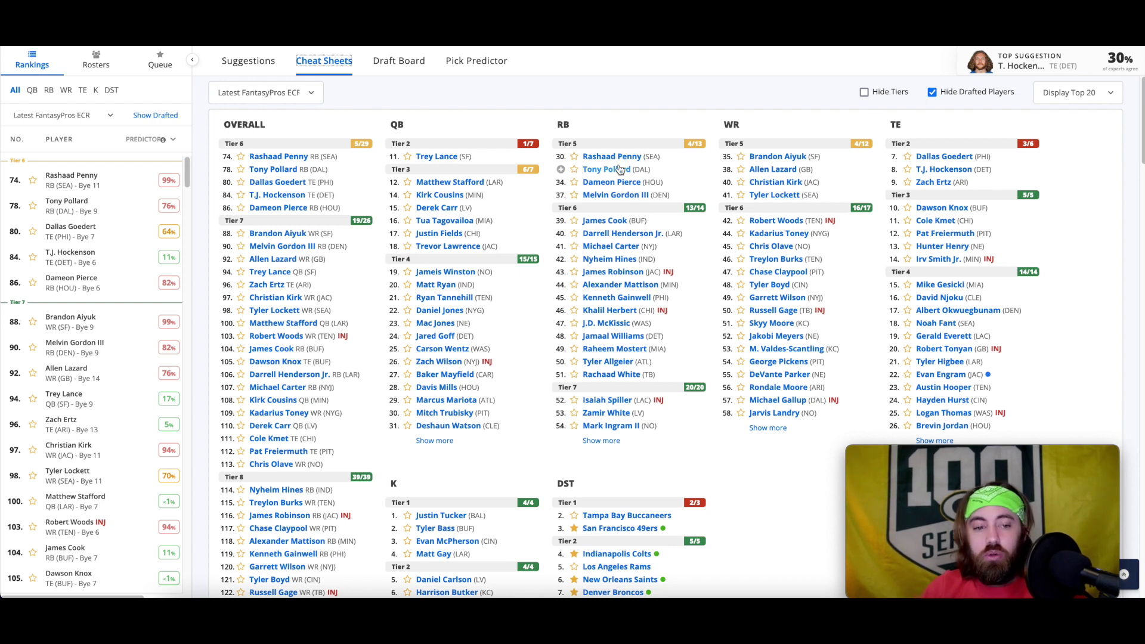
{"action": "left_click", "coordinate": [400, 61]}
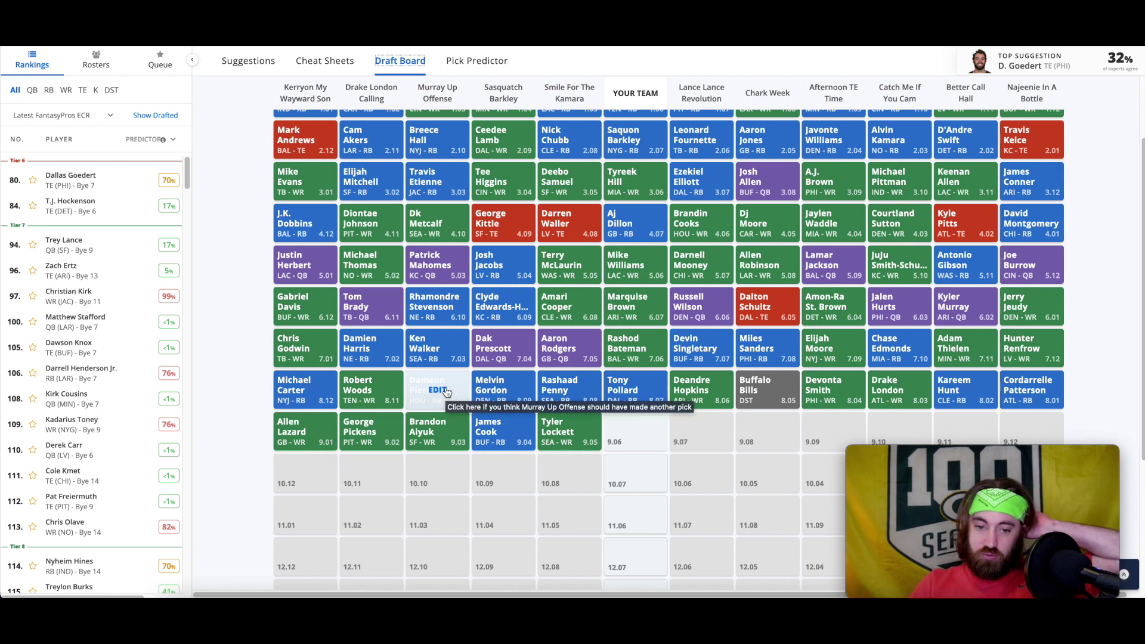
Review the picks so far against the available players and draft running back Darrell Henderson Jr. (LAR) in round nine
{"action": "mouse_move", "coordinate": [638, 396]}
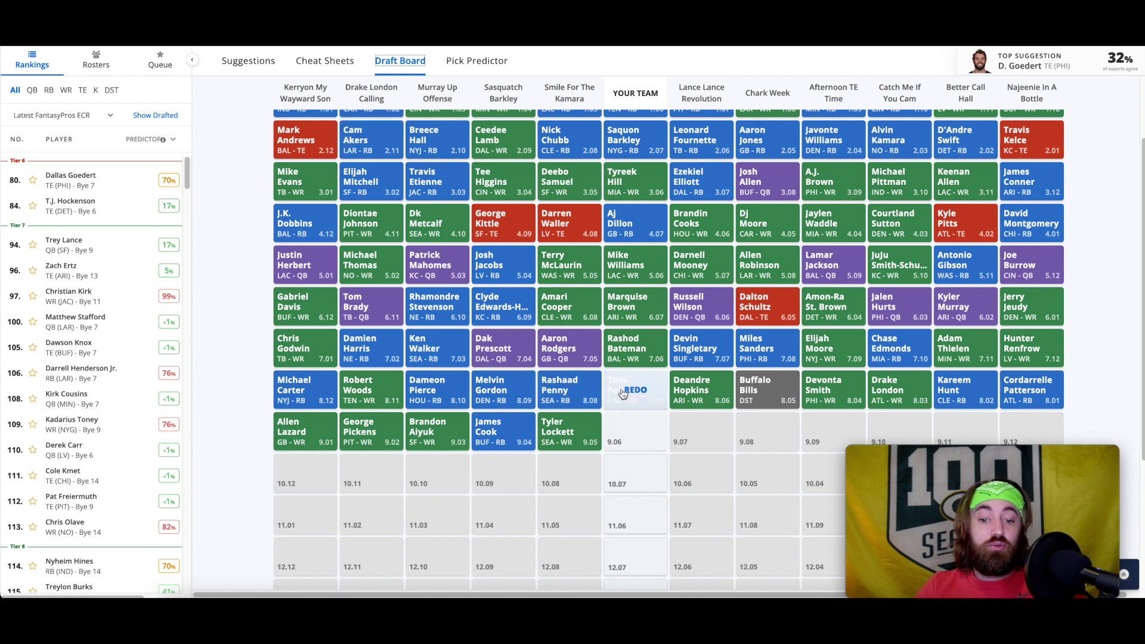
{"action": "left_click", "coordinate": [319, 61]}
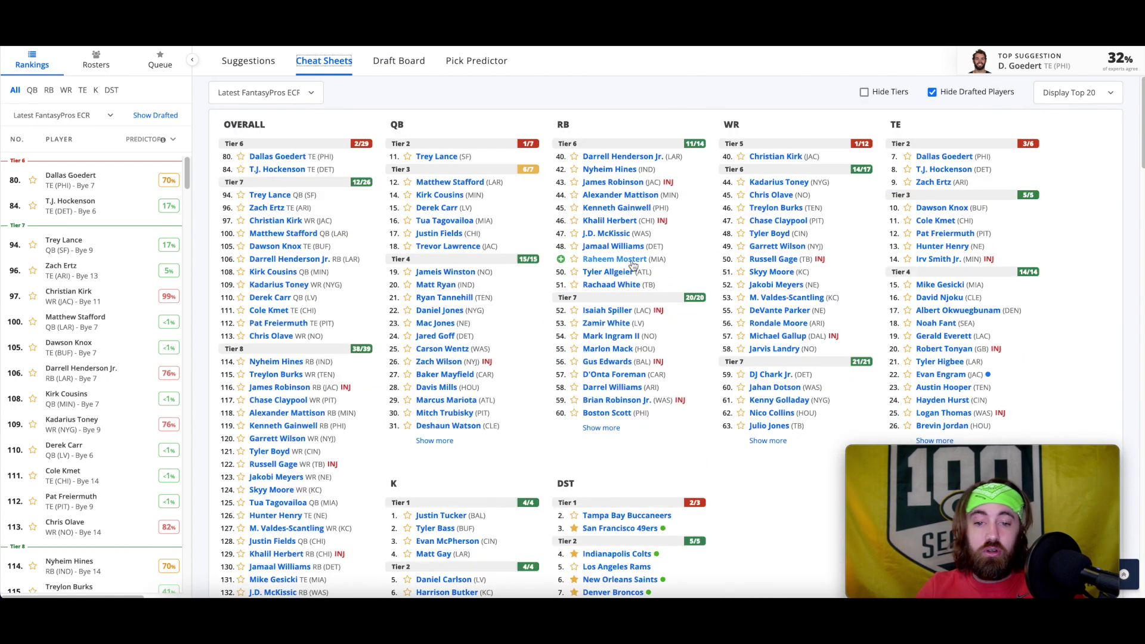
{"action": "left_click", "coordinate": [388, 65]}
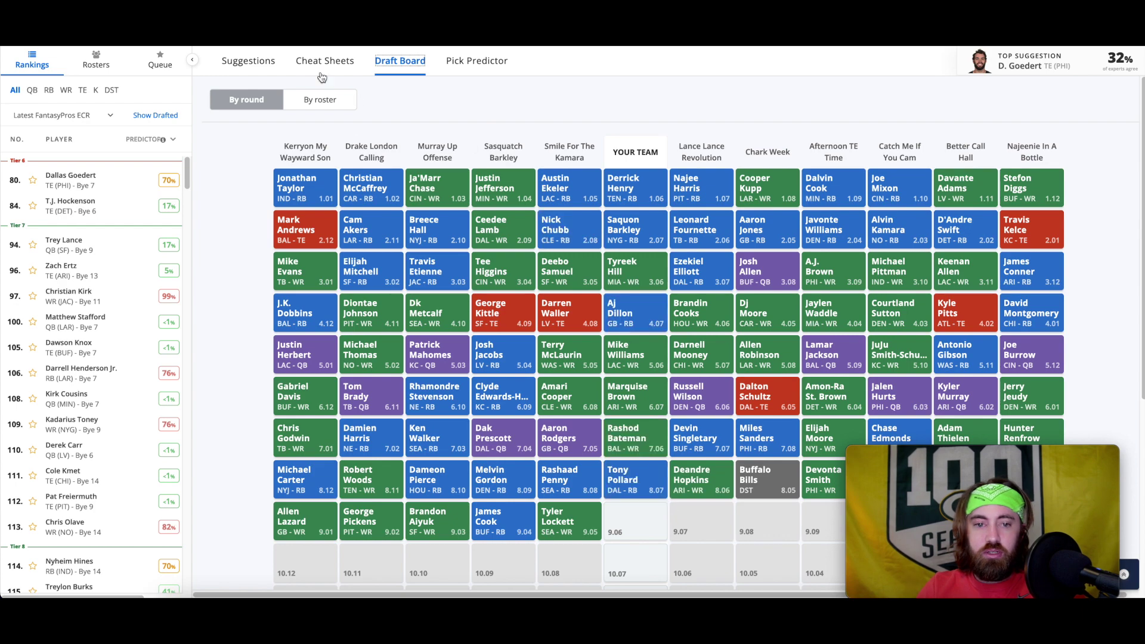
{"action": "left_click", "coordinate": [323, 62]}
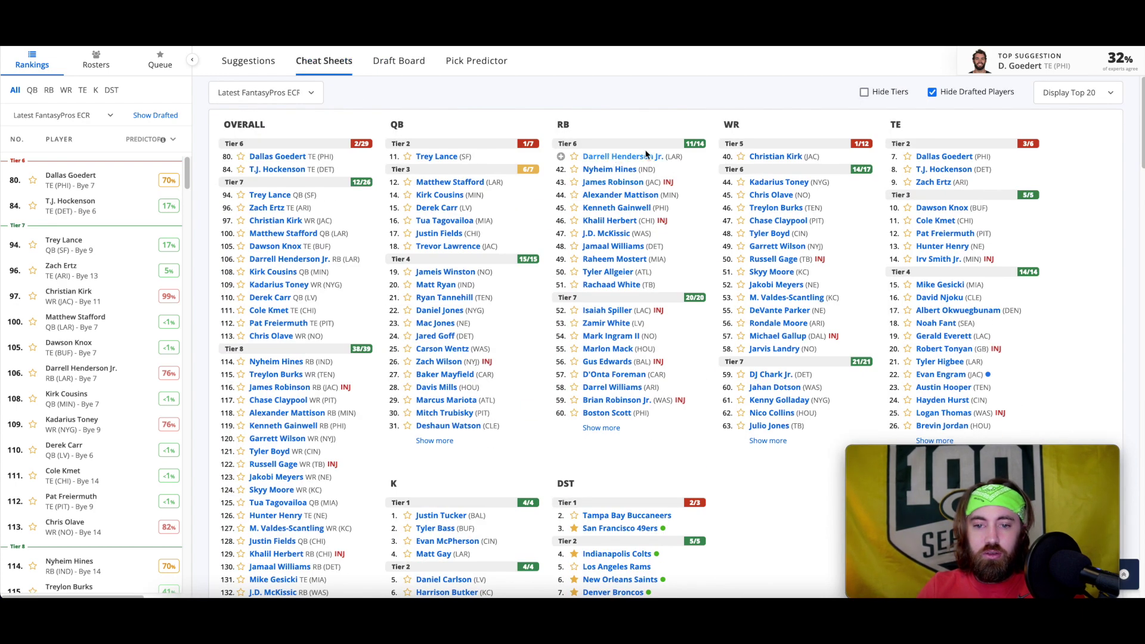
{"action": "left_click", "coordinate": [614, 156]}
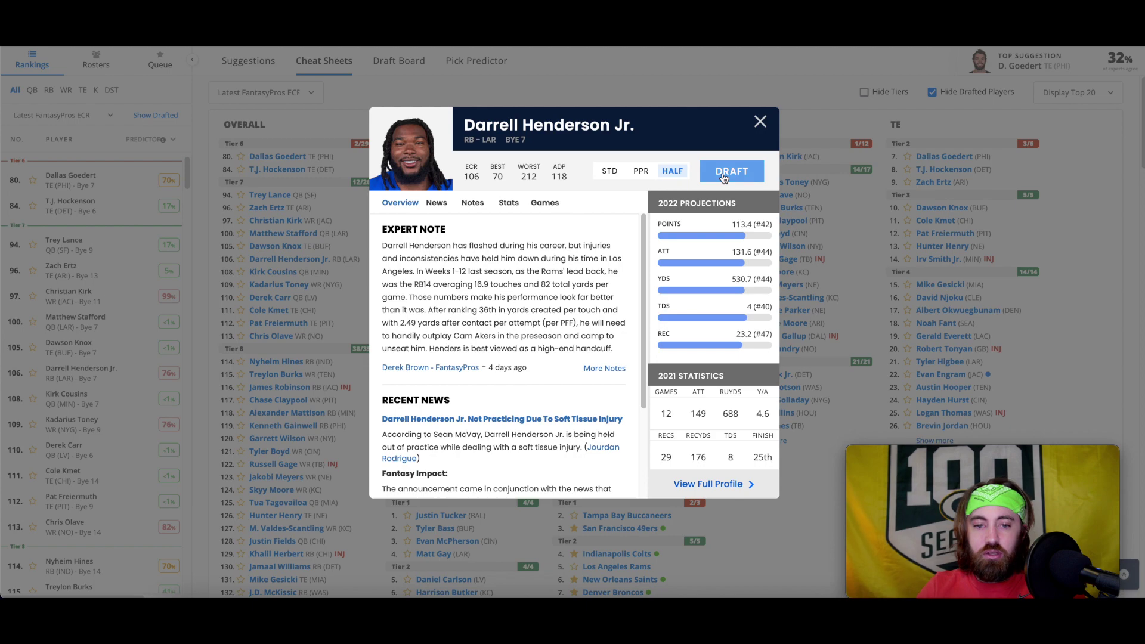
{"action": "left_click", "coordinate": [724, 176]}
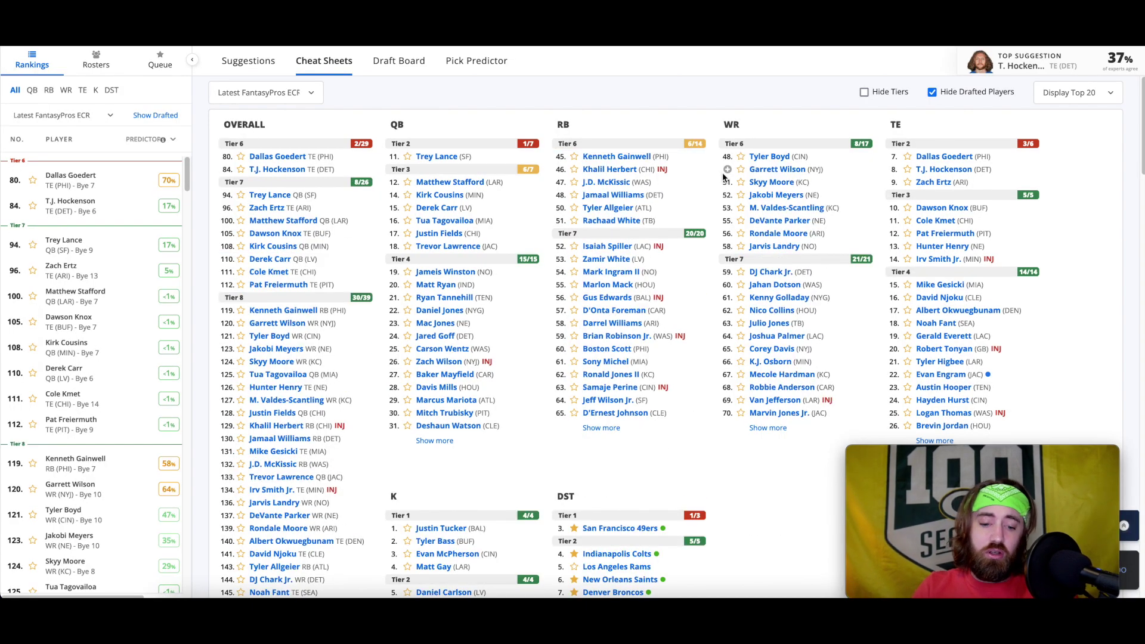
Review the team's picks through round nine on the draft board ahead of the round 10 selection
{"action": "left_click", "coordinate": [399, 62]}
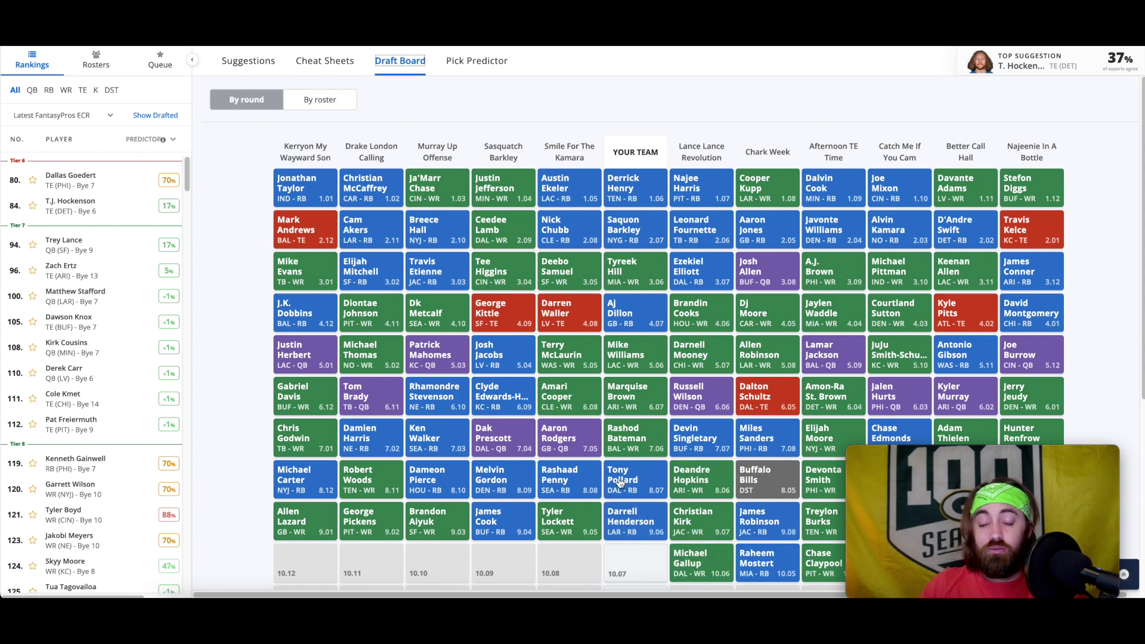
{"action": "scroll", "coordinate": [619, 480], "scroll_direction": "down", "scroll_amount": 3}
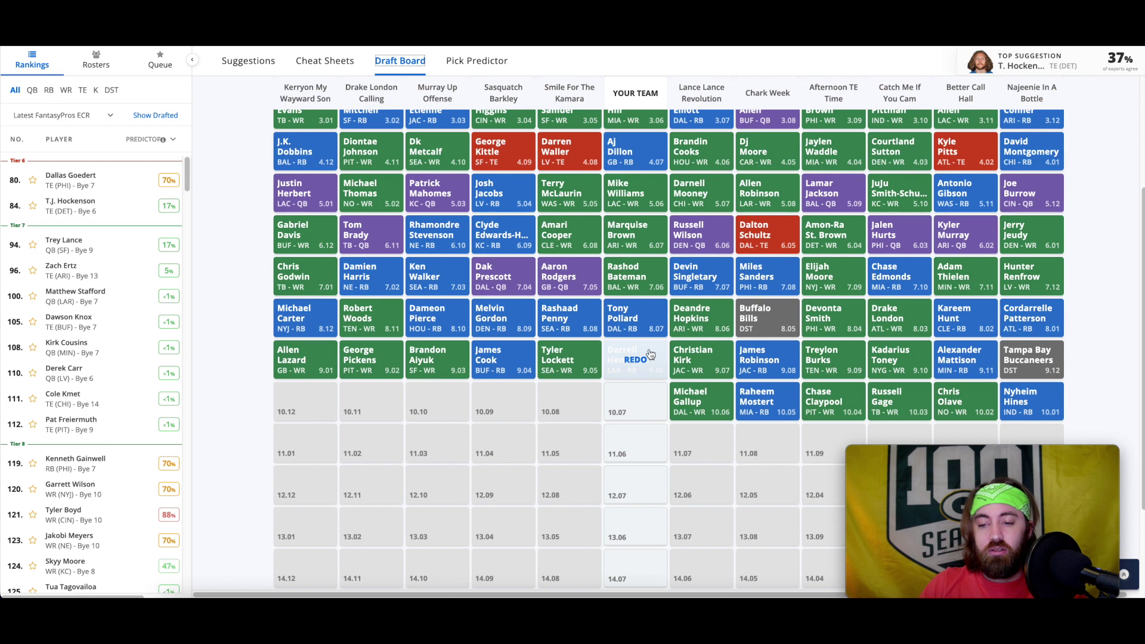